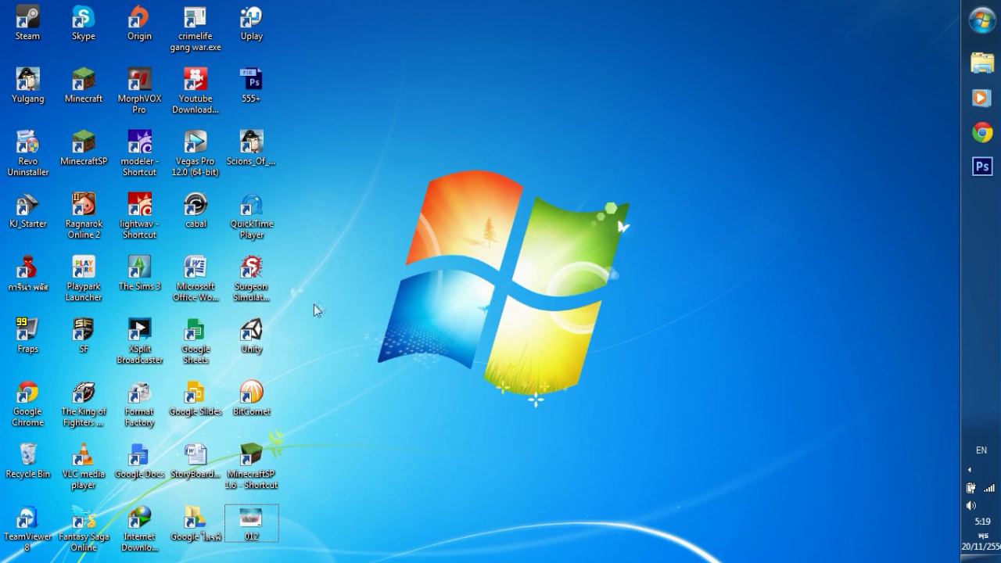
Launch Unity and close the Welcome screen, leaving the editor layout unchanged.
double_click(251, 335)
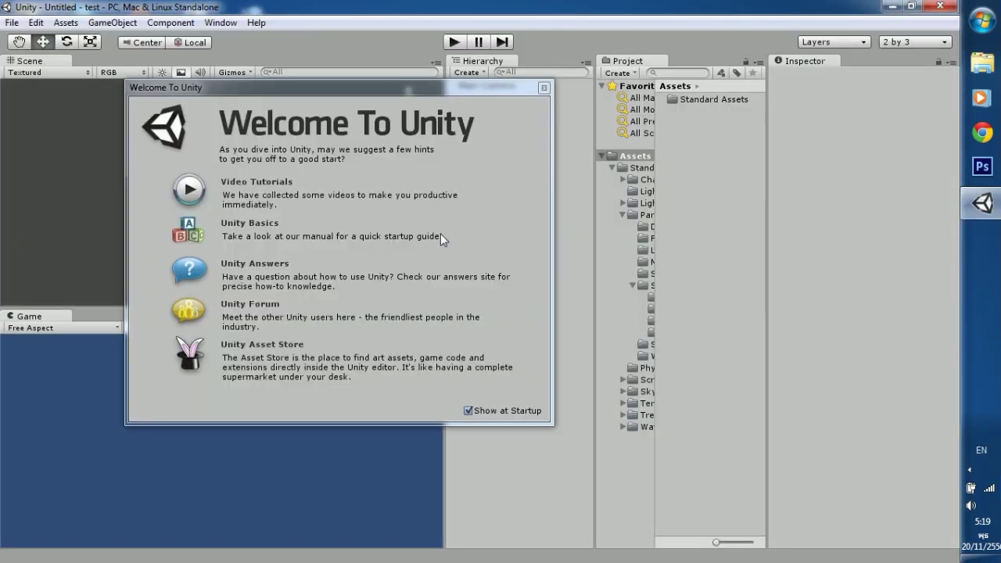
click(543, 91)
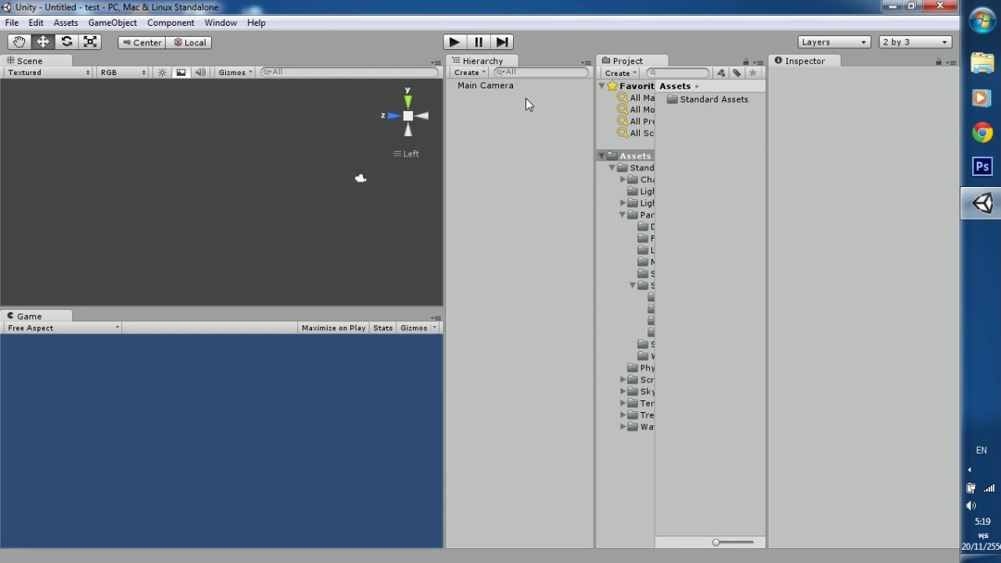
click(897, 47)
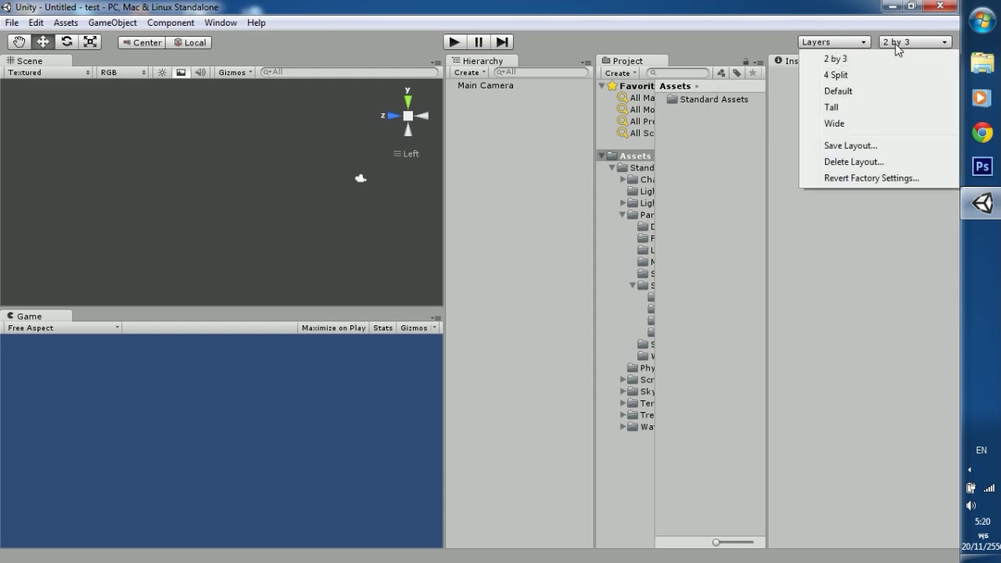
click(543, 226)
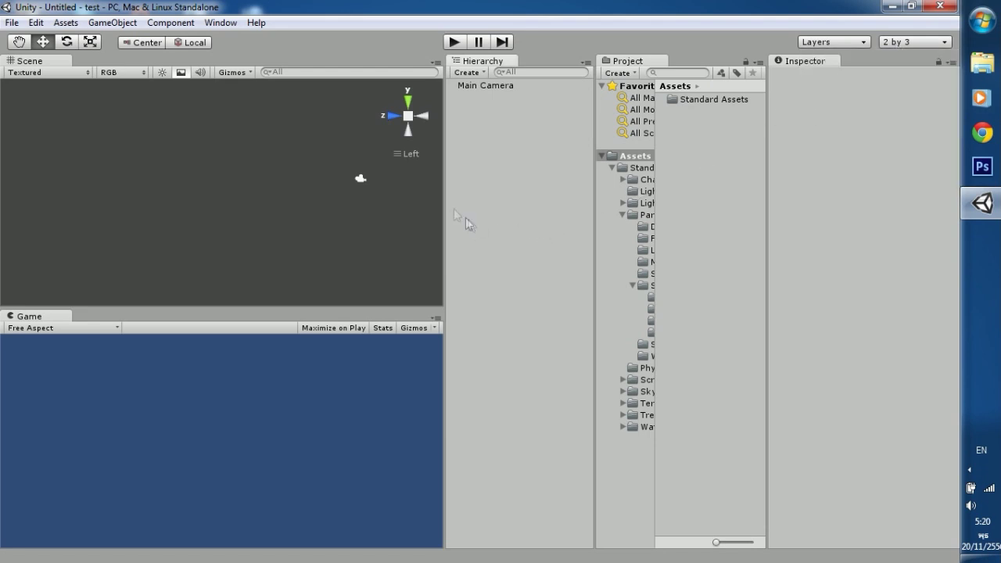
Bring up the GameObject > Create Other list showing Particle System.
click(112, 23)
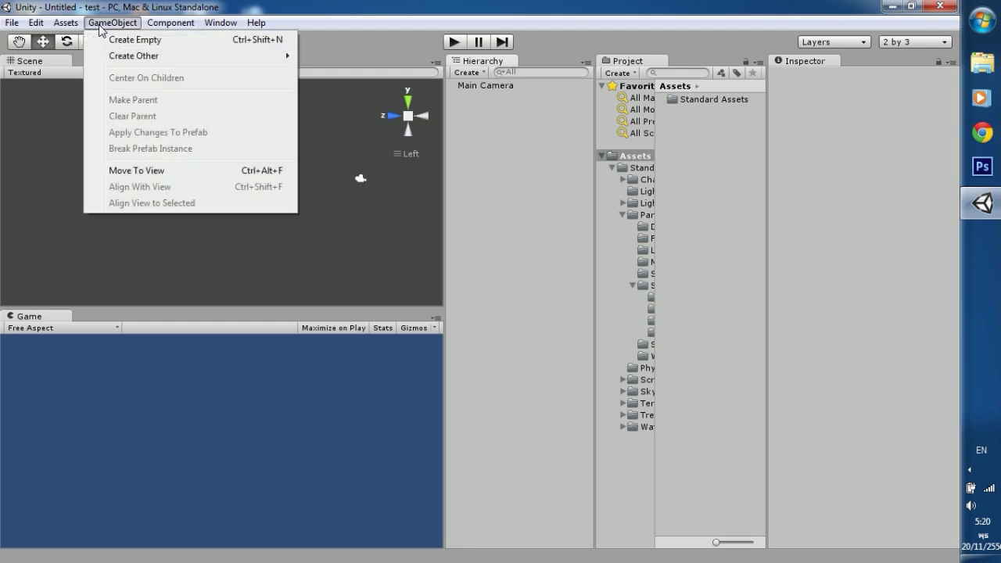
mouse_move(220, 22)
click(368, 8)
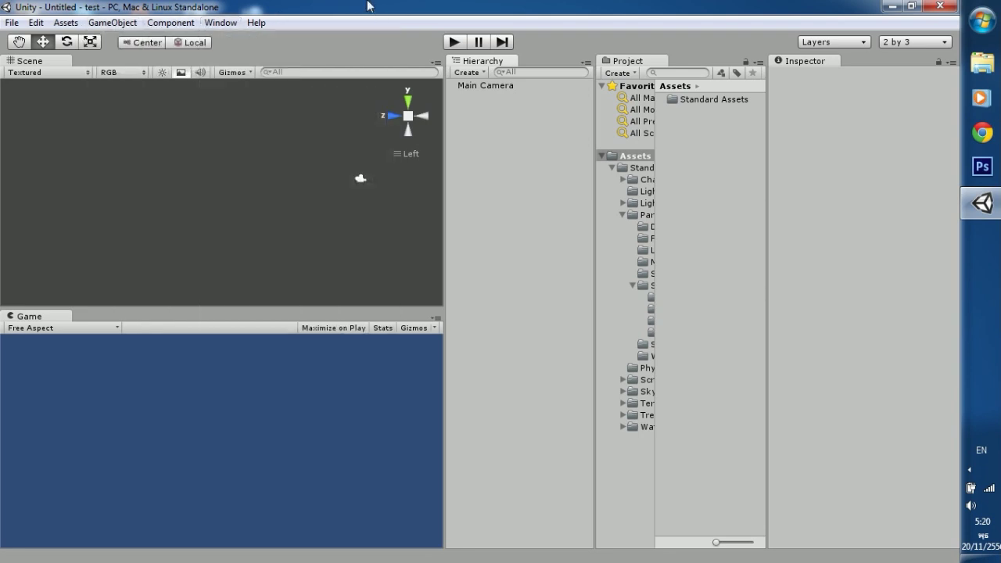
click(99, 23)
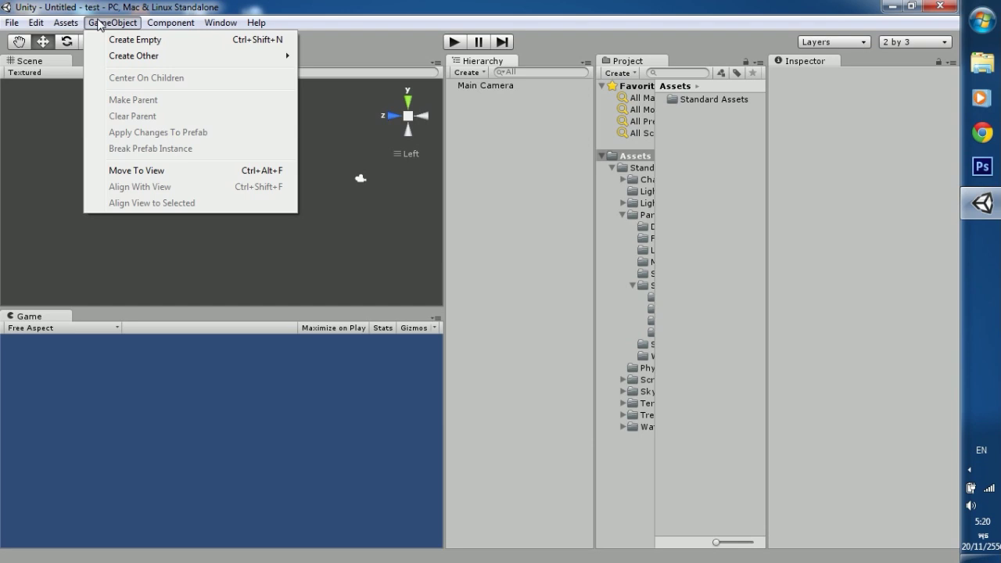
click(112, 23)
click(125, 23)
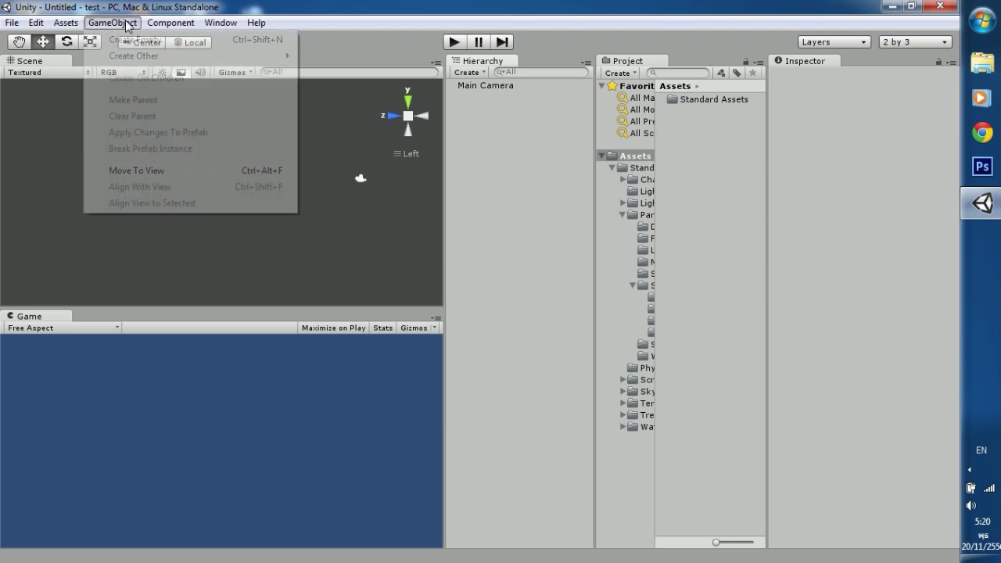
mouse_move(145, 56)
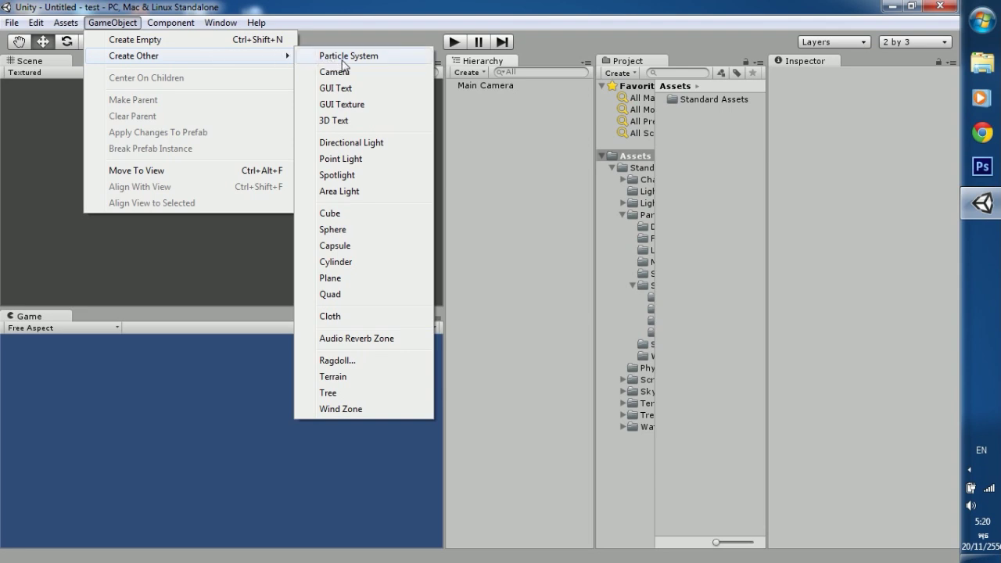
Widen the Project panel and its folder tree so full folder names show.
click(365, 9)
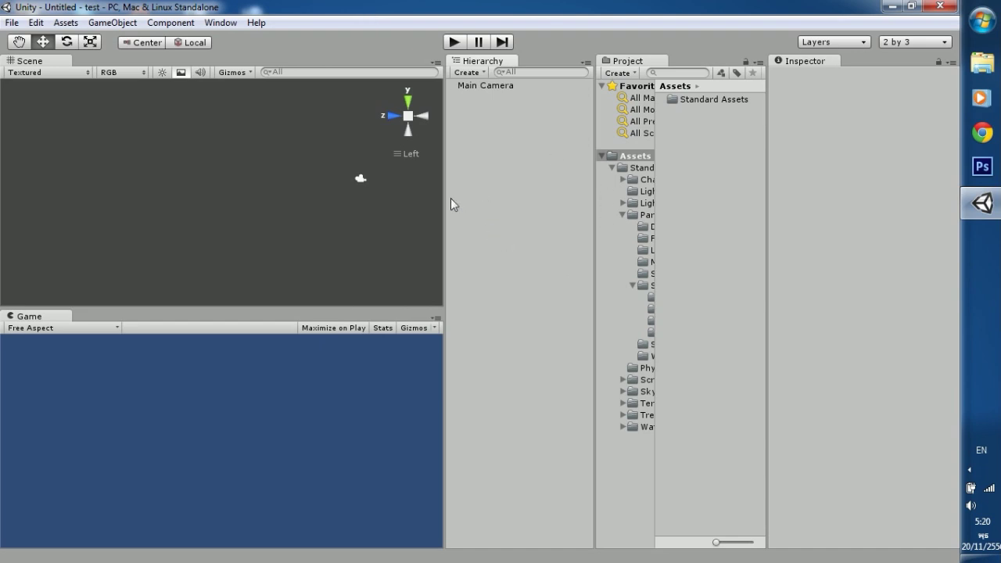
drag(655, 216, 701, 214)
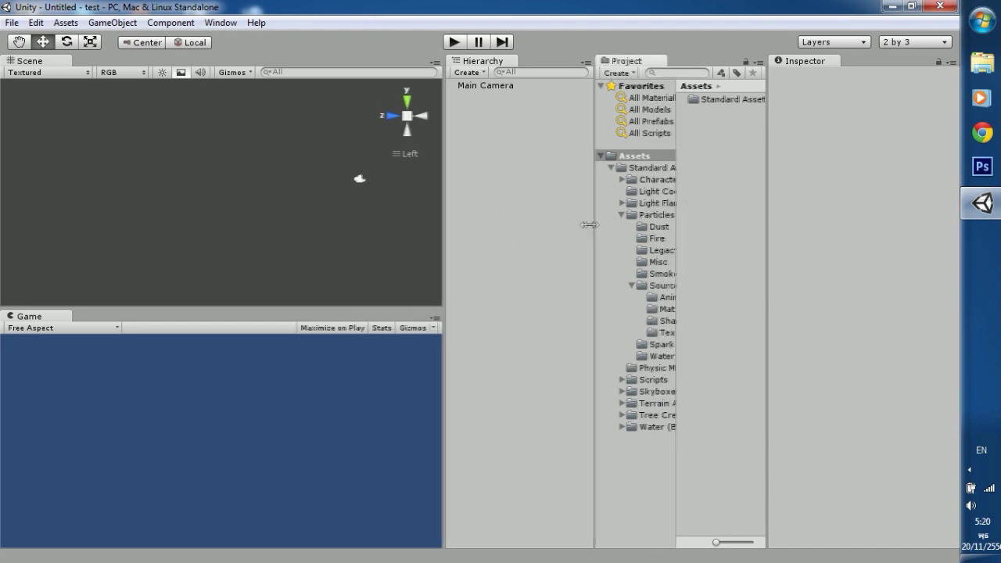
drag(594, 227, 516, 225)
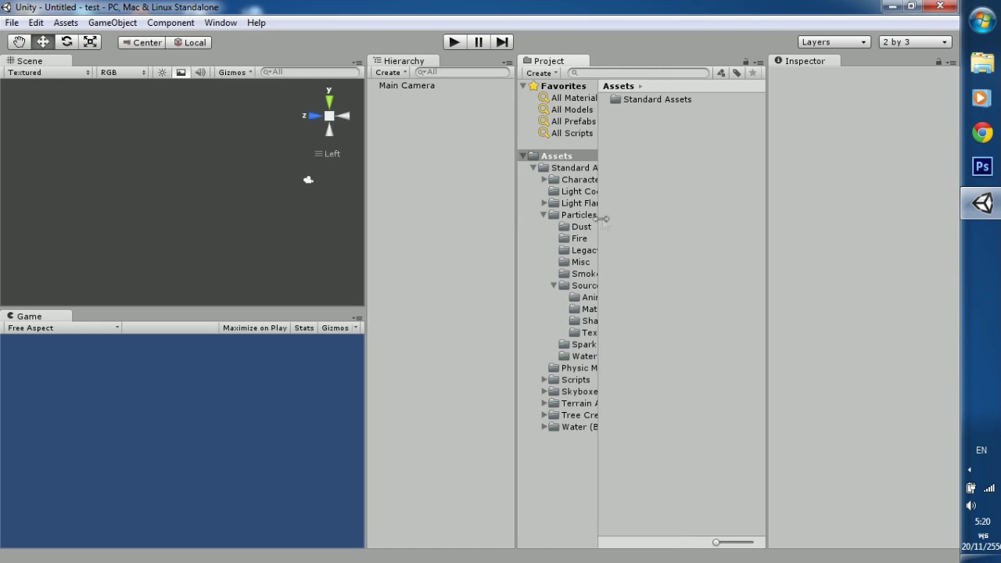
drag(599, 215, 697, 220)
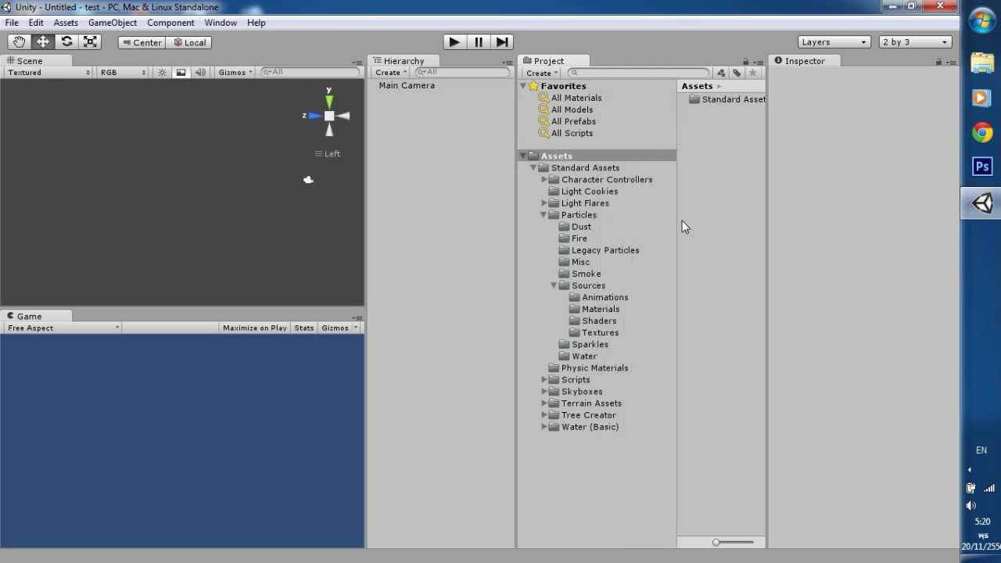
Browse the Fire, Dust, Smoke, Water and Sparkles folders, trying Sparkle Rising in the scene then deleting it.
click(567, 240)
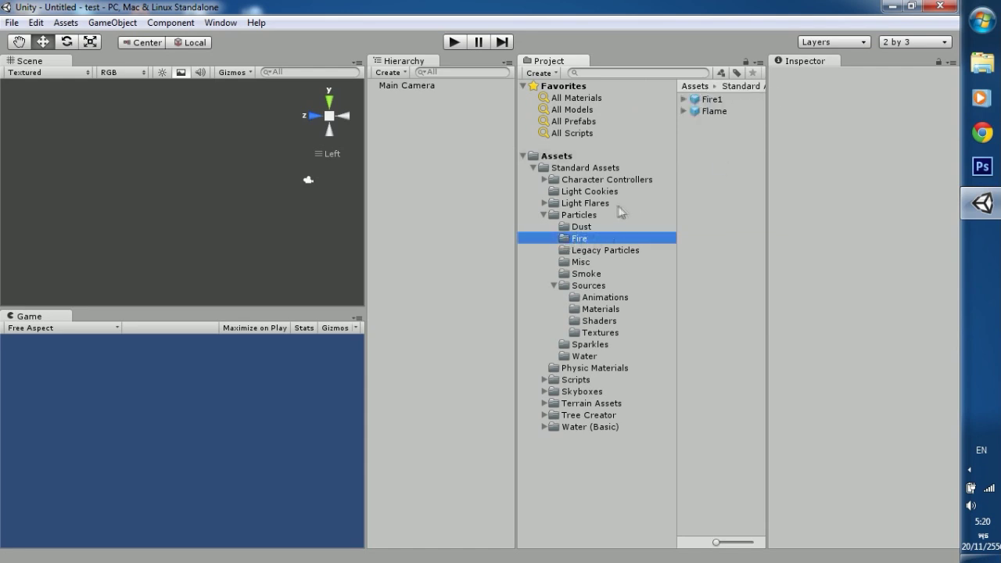
click(578, 228)
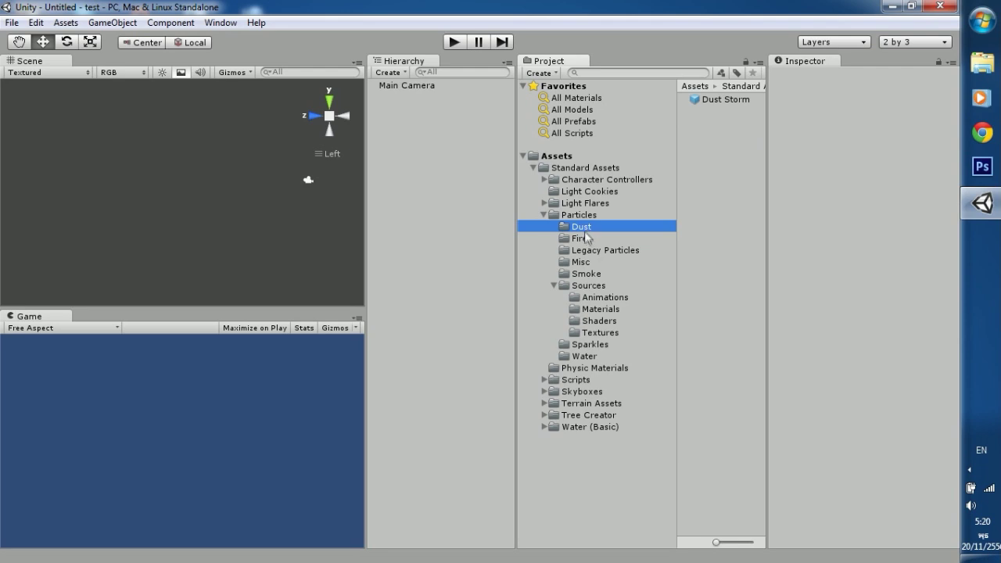
click(588, 276)
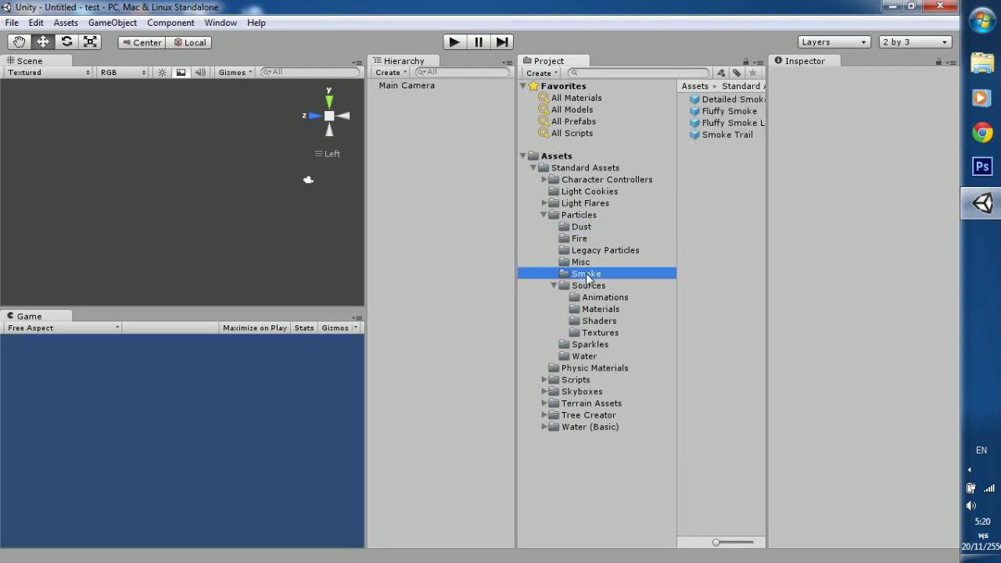
click(588, 358)
click(586, 345)
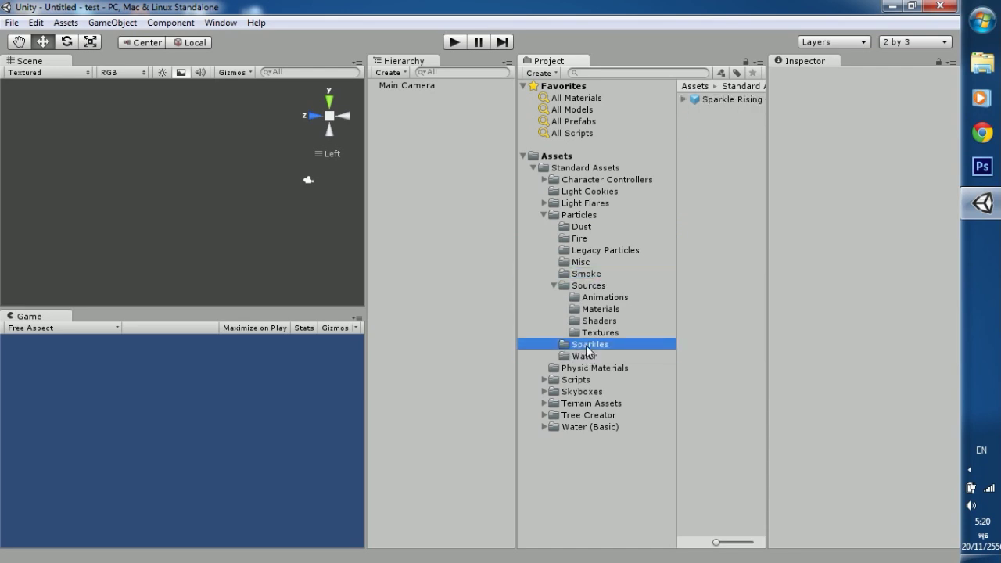
drag(727, 99, 229, 206)
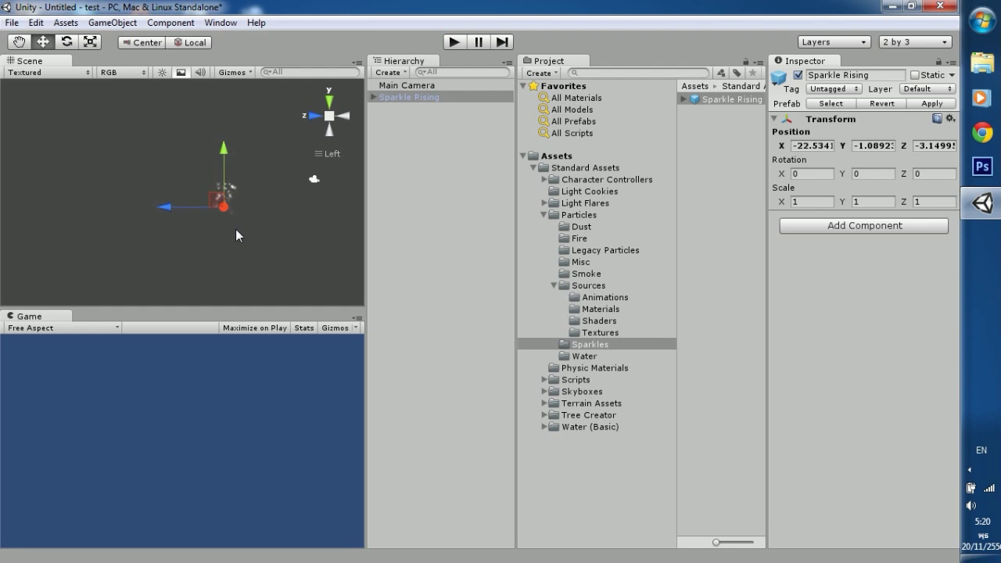
scroll(237, 228, up, 1)
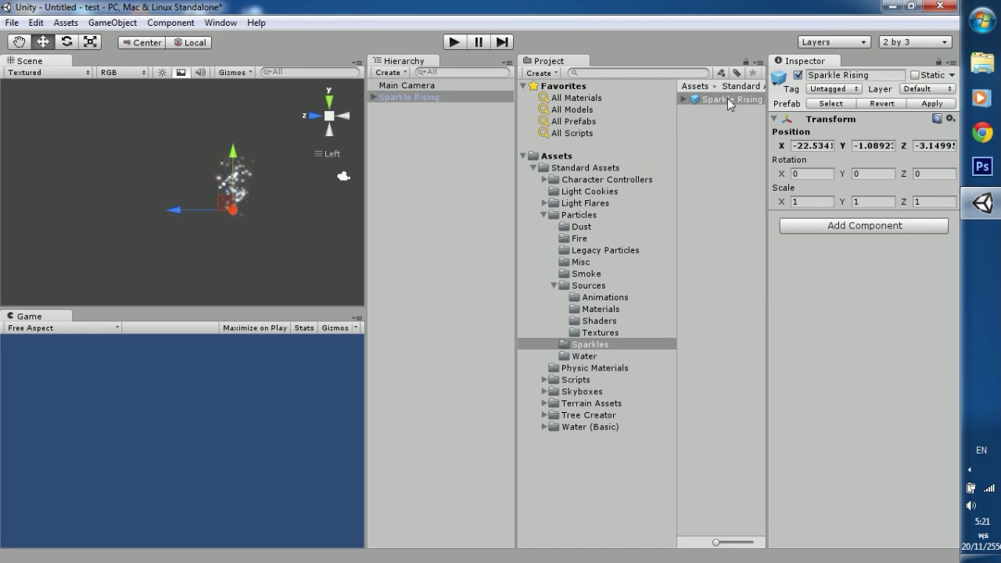
key(Delete)
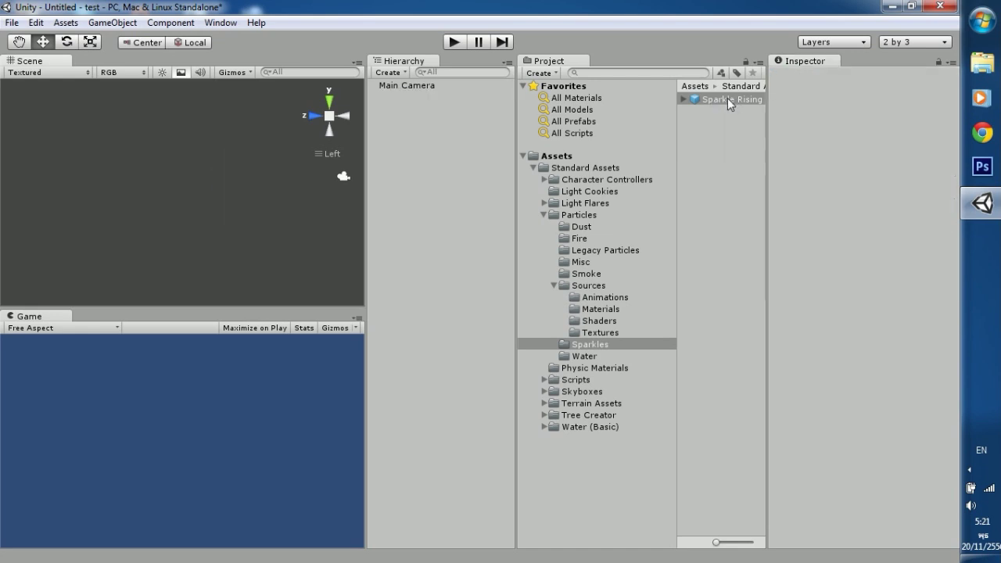
Place the Fire1 prefab in the scene, delete it, then return to the Assets folder.
click(570, 239)
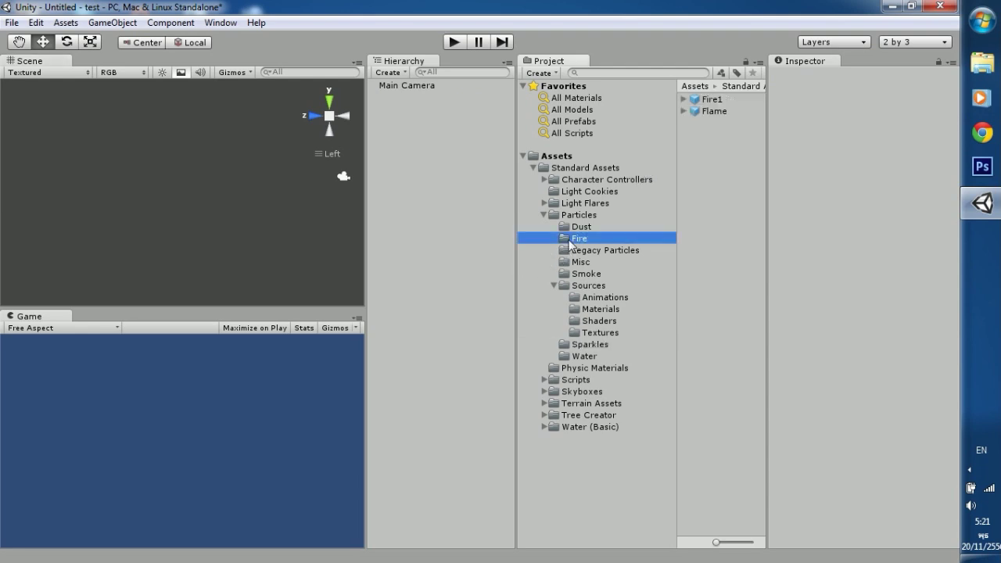
click(702, 99)
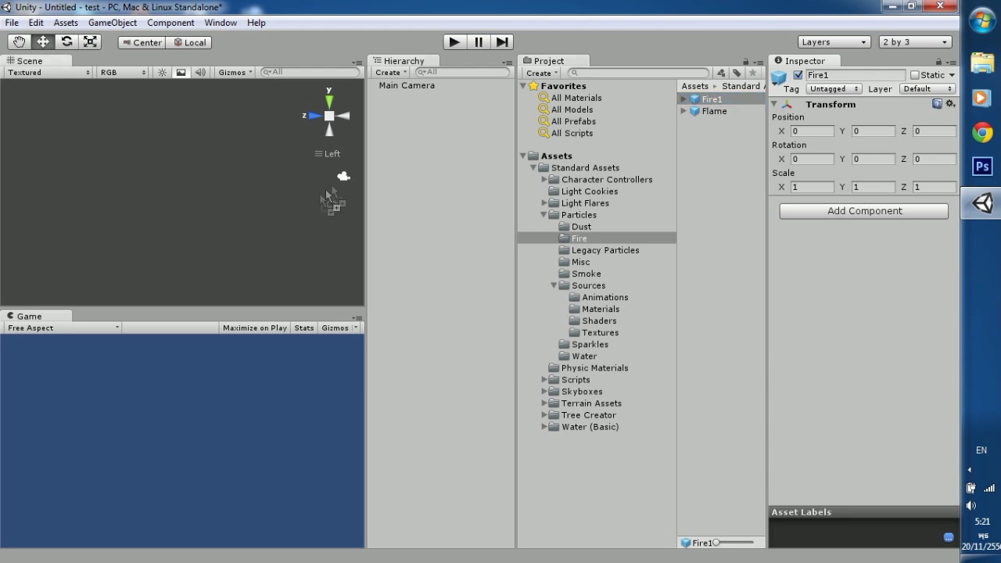
drag(708, 102, 192, 218)
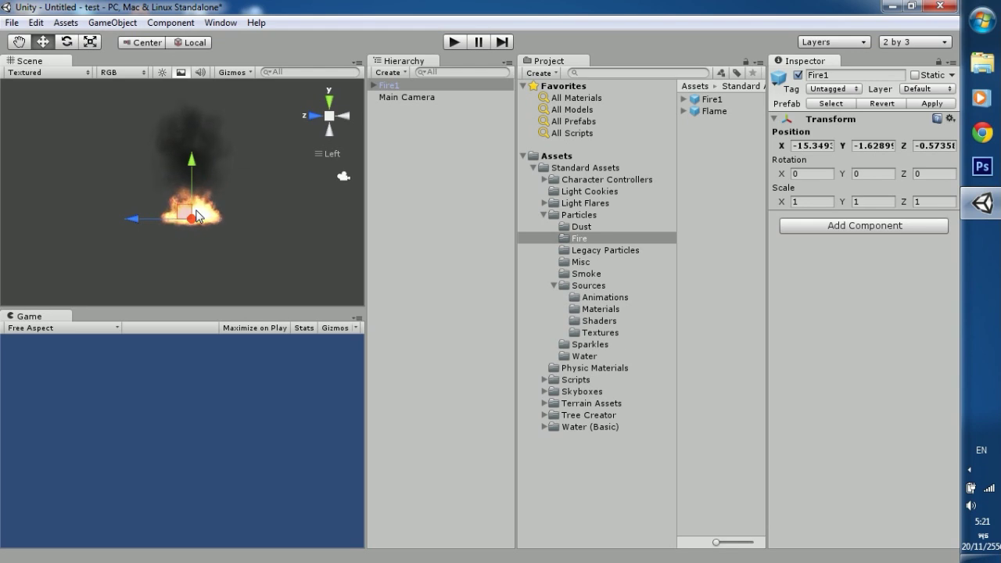
key(Delete)
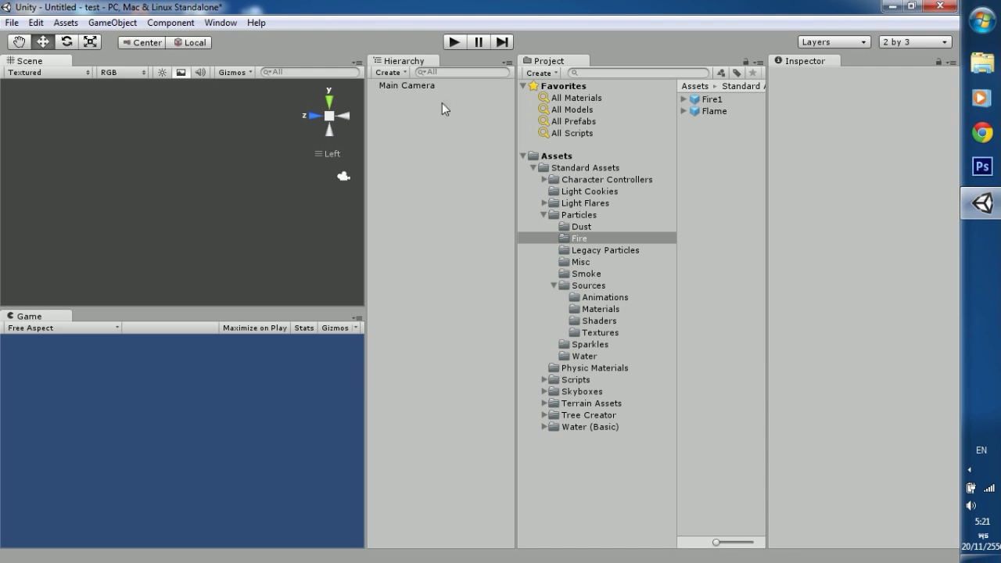
click(575, 168)
click(563, 157)
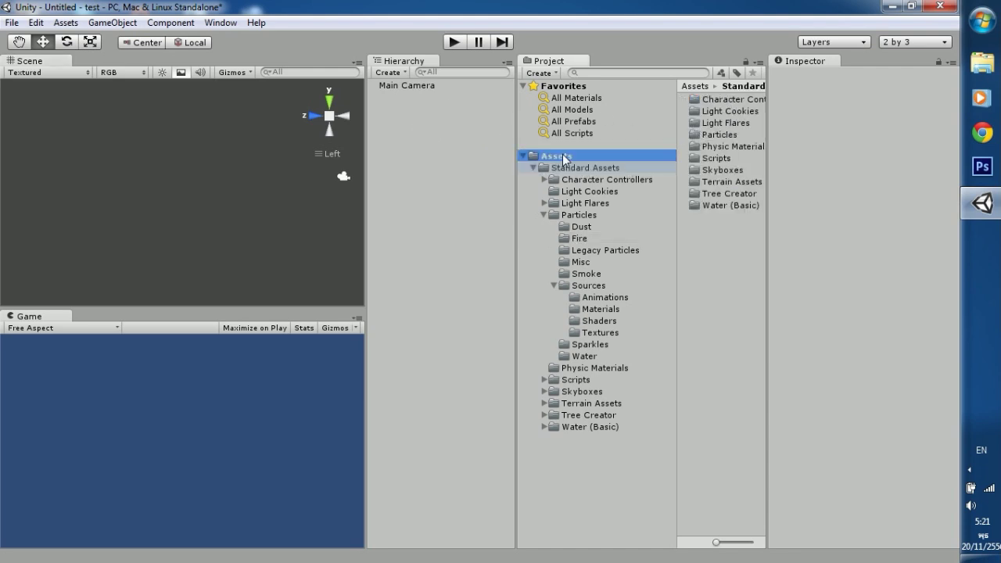
Create a Particle System from GameObject > Create Other, then begin editing its Duration.
click(112, 22)
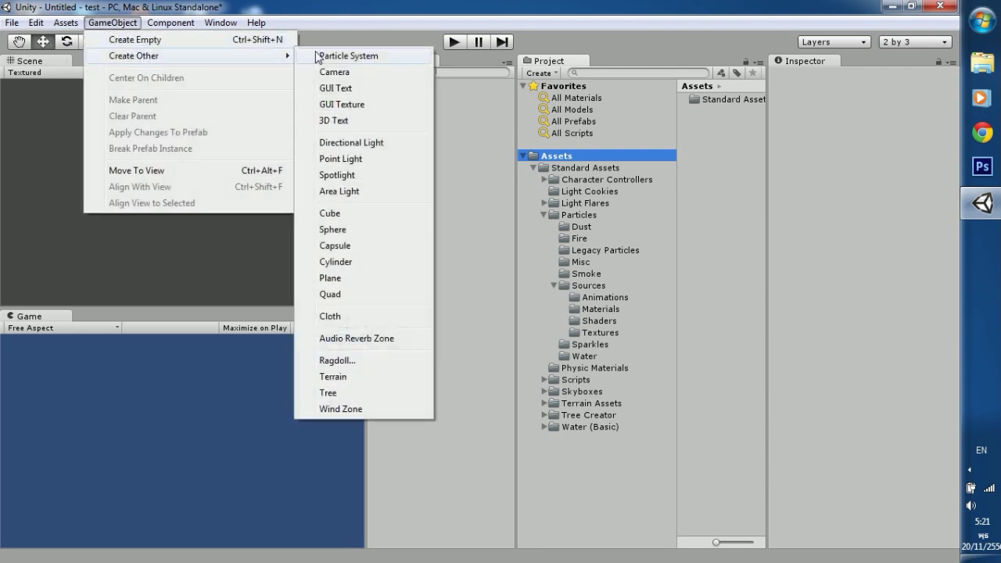
click(349, 56)
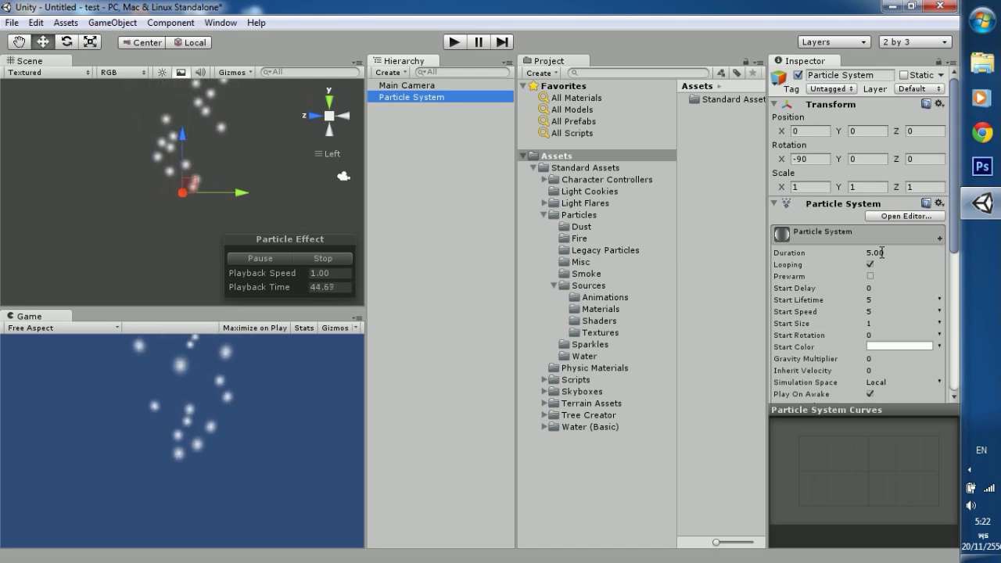
click(881, 253)
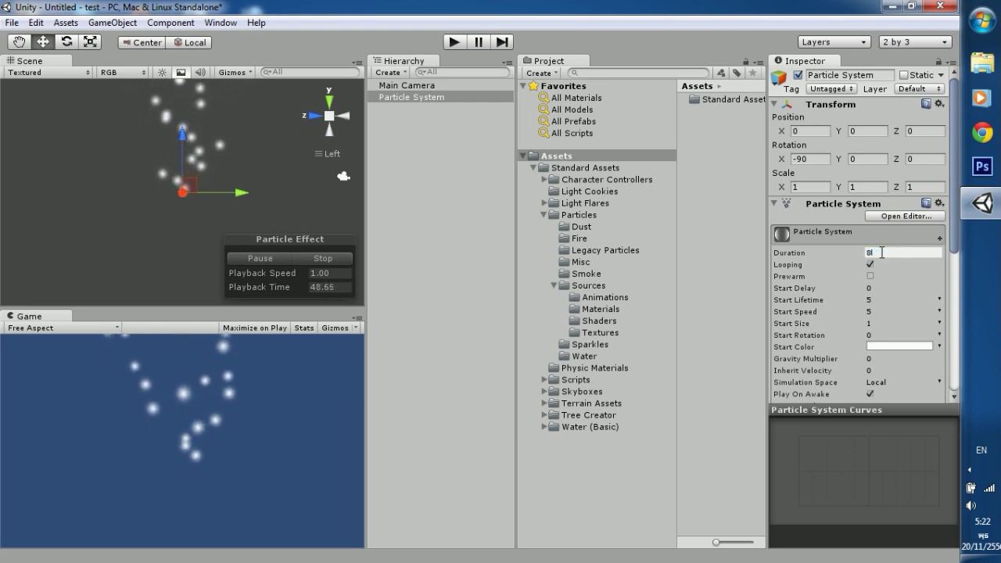
Set the particle system's Duration to 8 and Start Delay to 3.
text(8)
key(Return)
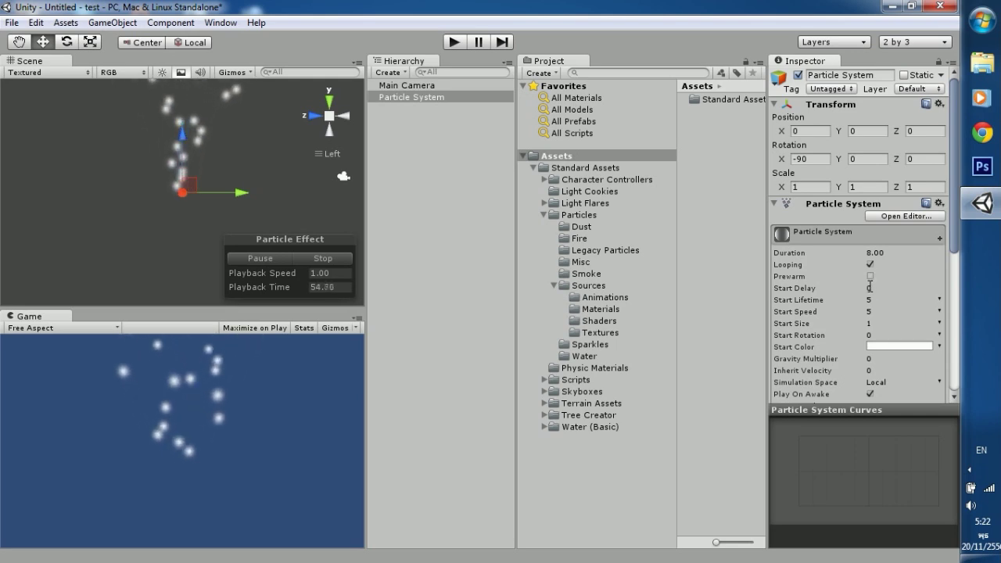
click(870, 288)
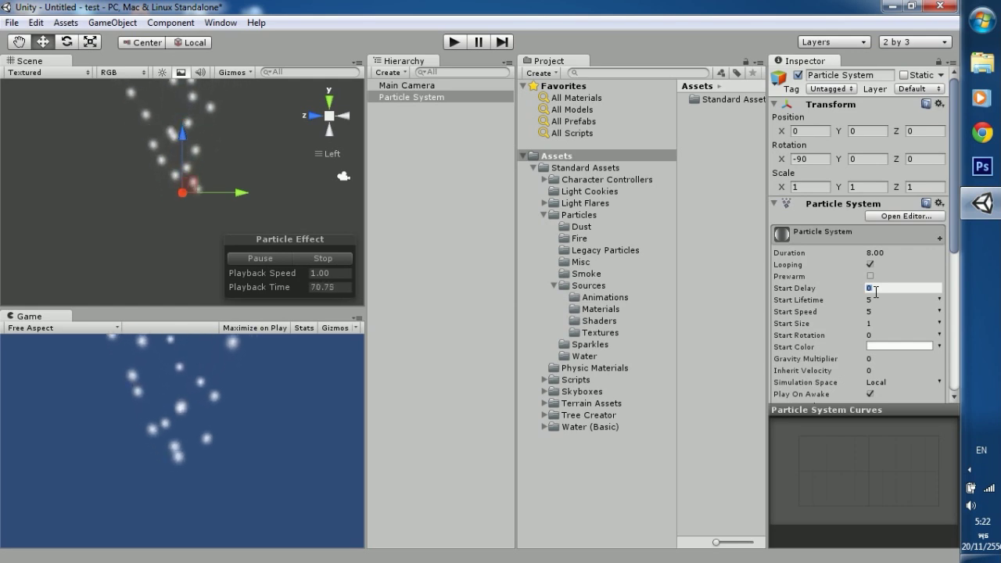
text(3)
key(Return)
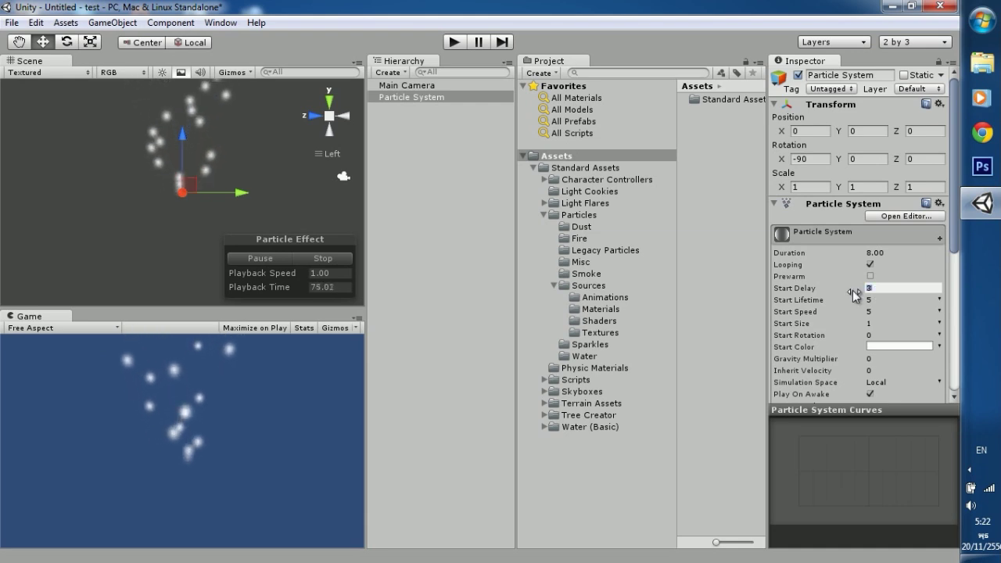
text(0)
key(Return)
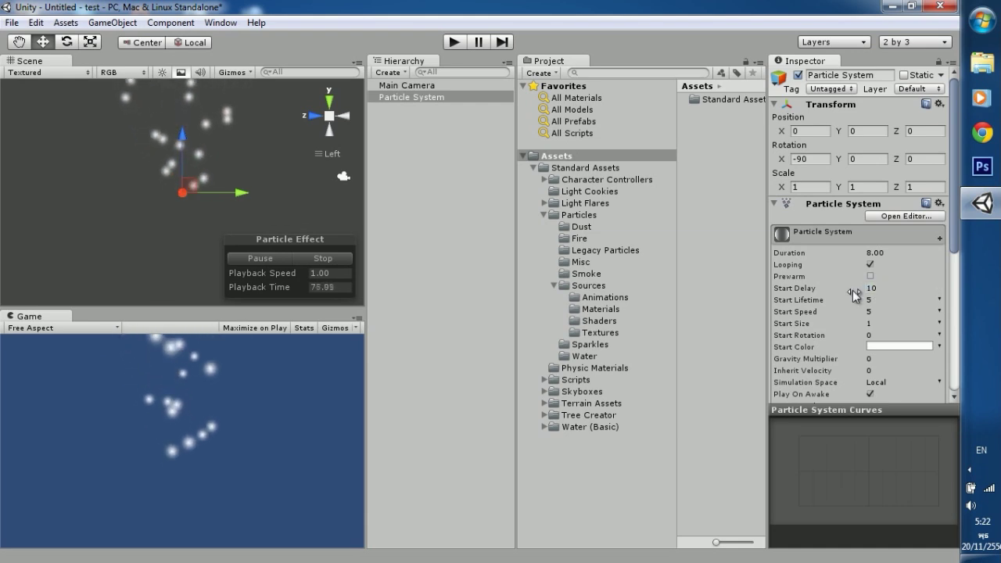
click(884, 291)
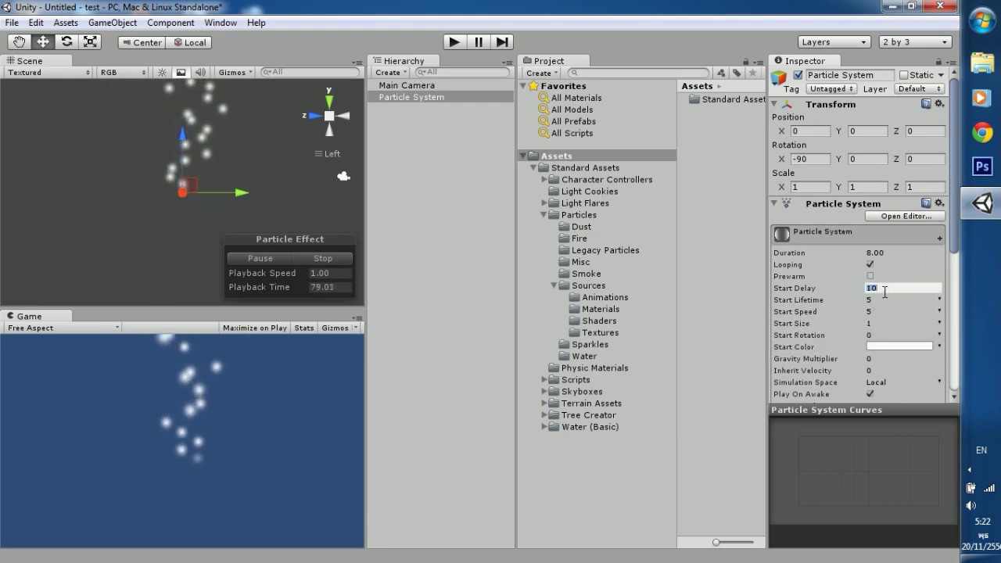
text(00)
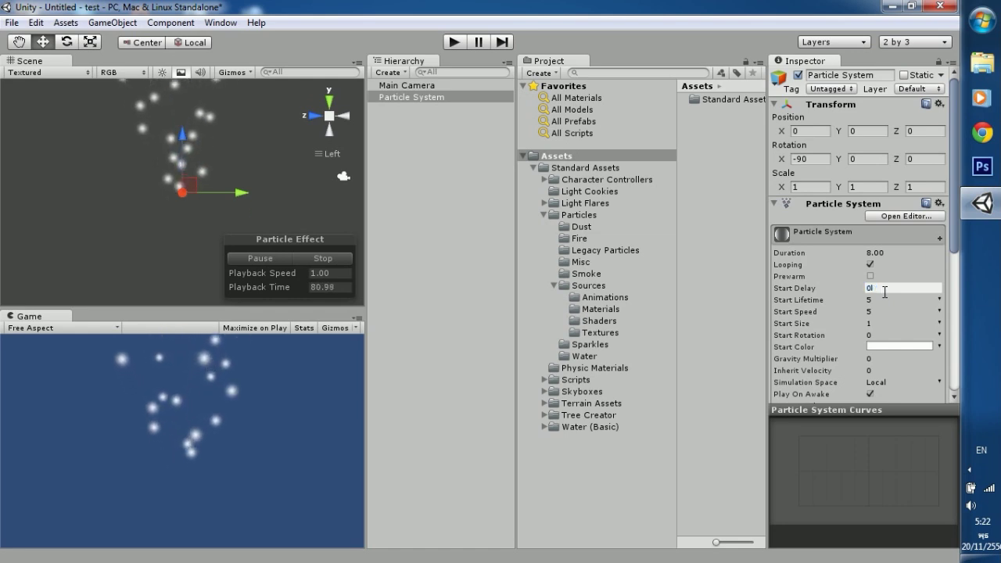
text(1110)
key(Return)
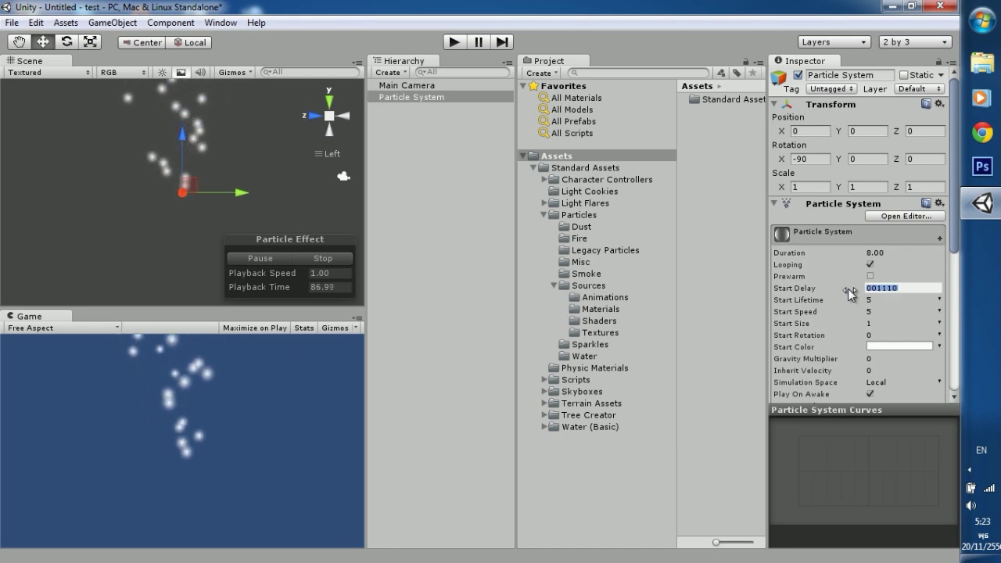
text(3)
key(Return)
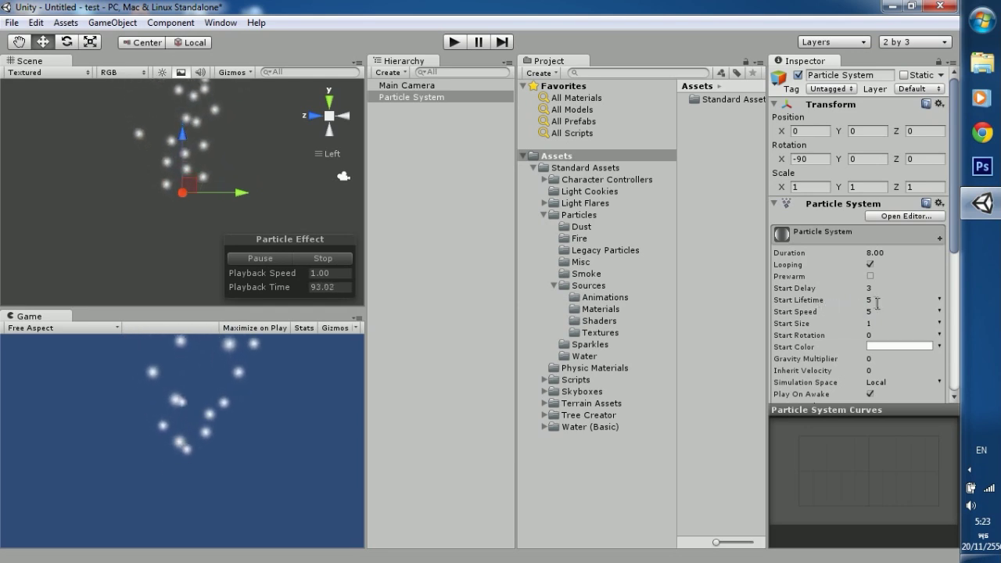
Set Start Lifetime to 3.71 and Start Size to 1.15.
click(873, 300)
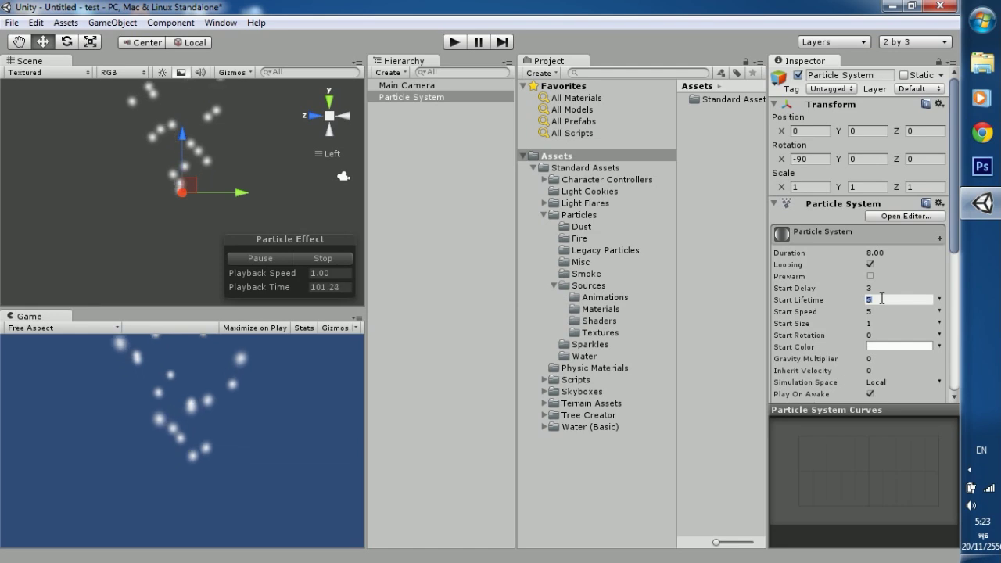
text(3.7)
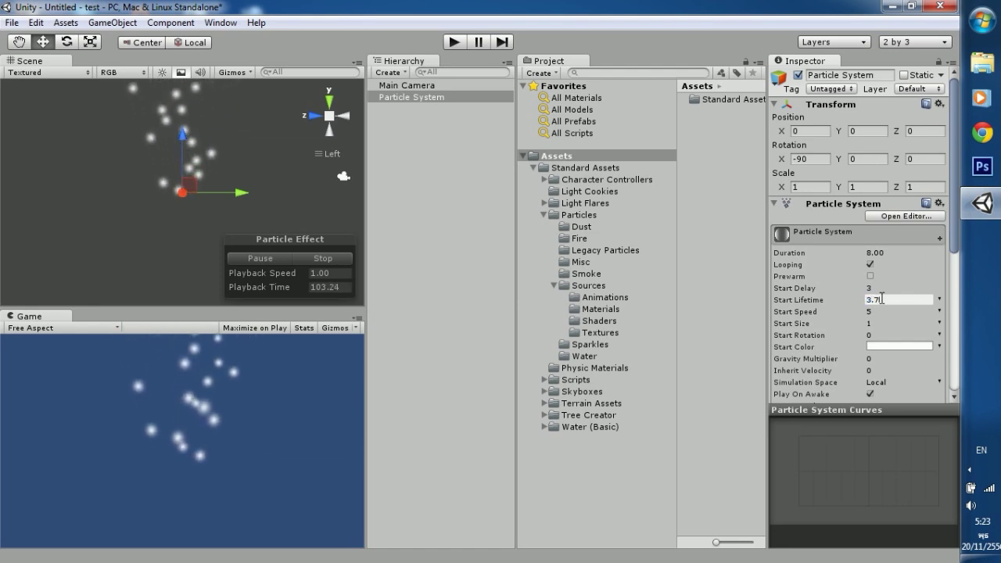
key(Return)
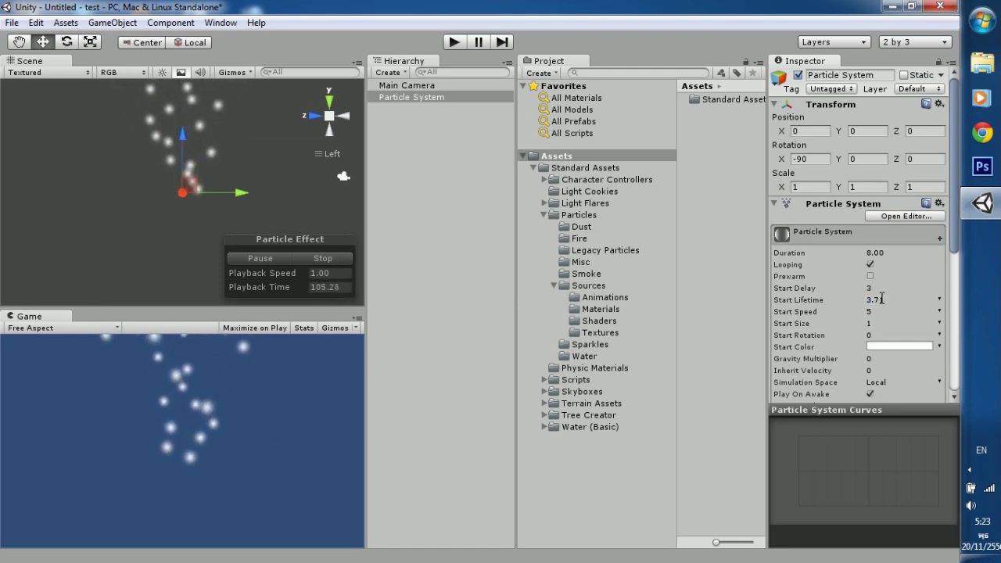
scroll(879, 307, down, 3)
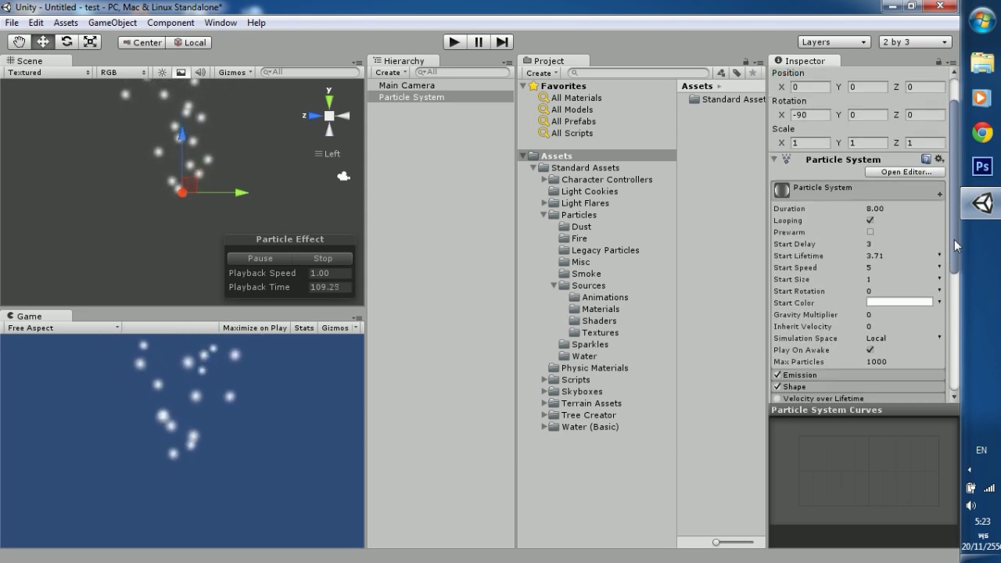
scroll(956, 246, up, 1)
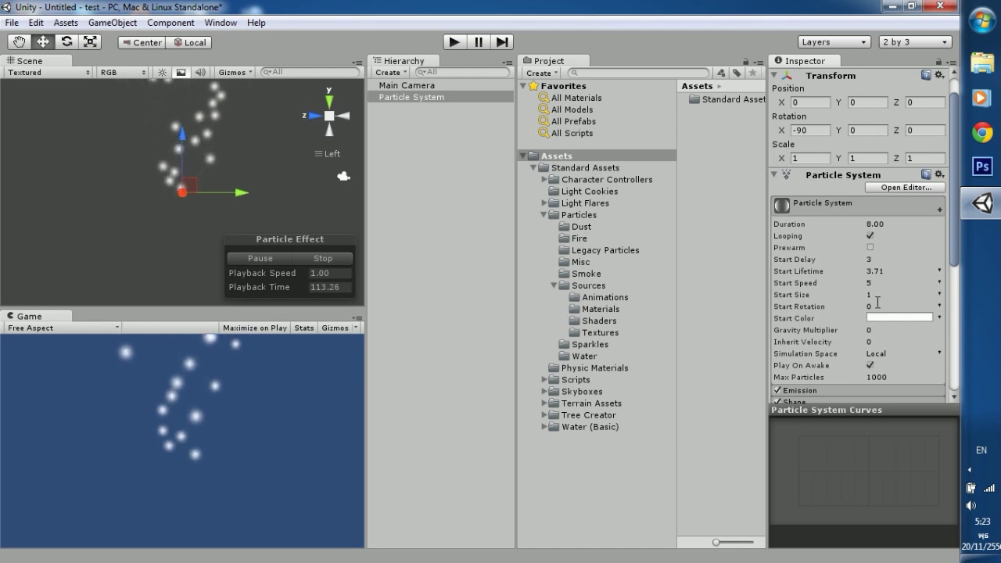
click(874, 296)
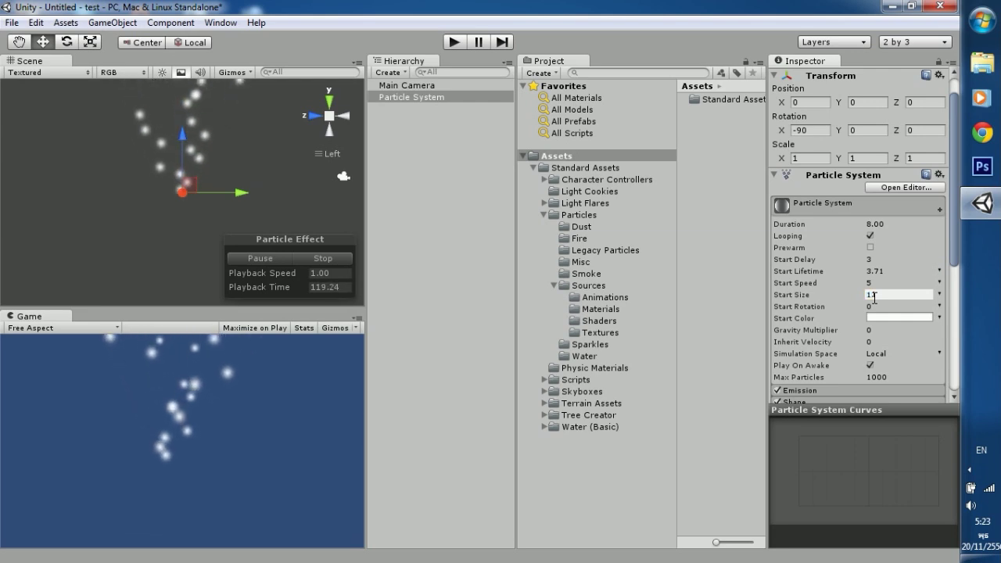
text(.75)
key(Return)
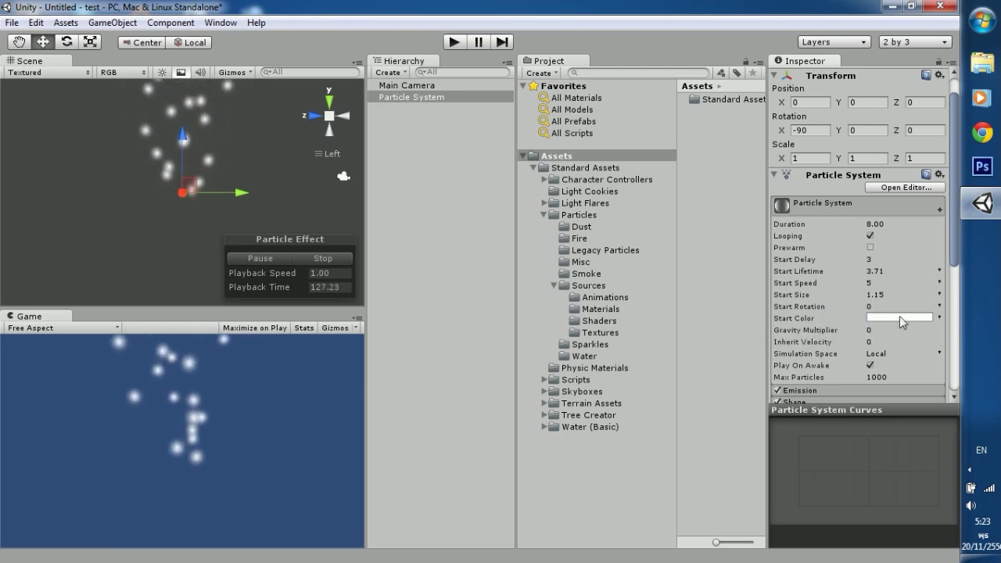
Pick a deep red as the particles' Start Color in the Color window.
click(899, 315)
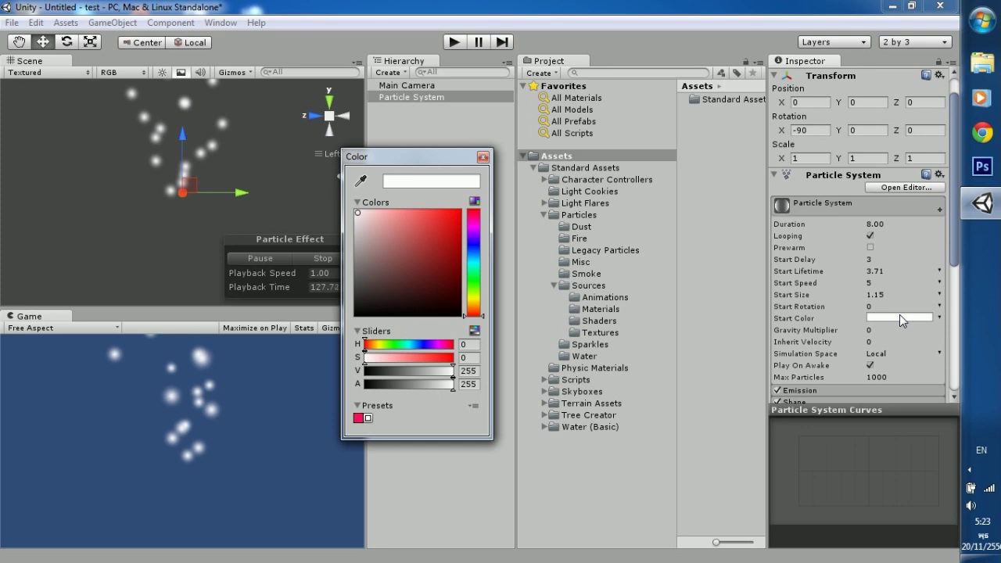
click(413, 221)
drag(413, 221, 420, 229)
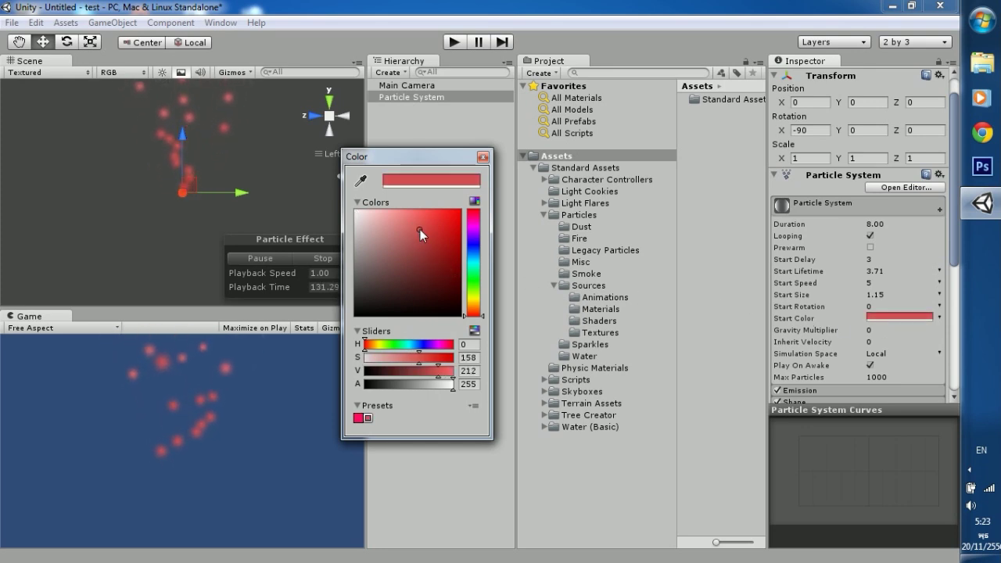
mouse_move(420, 229)
mouse_down()
mouse_move(434, 232)
mouse_move(440, 220)
mouse_move(437, 227)
mouse_up()
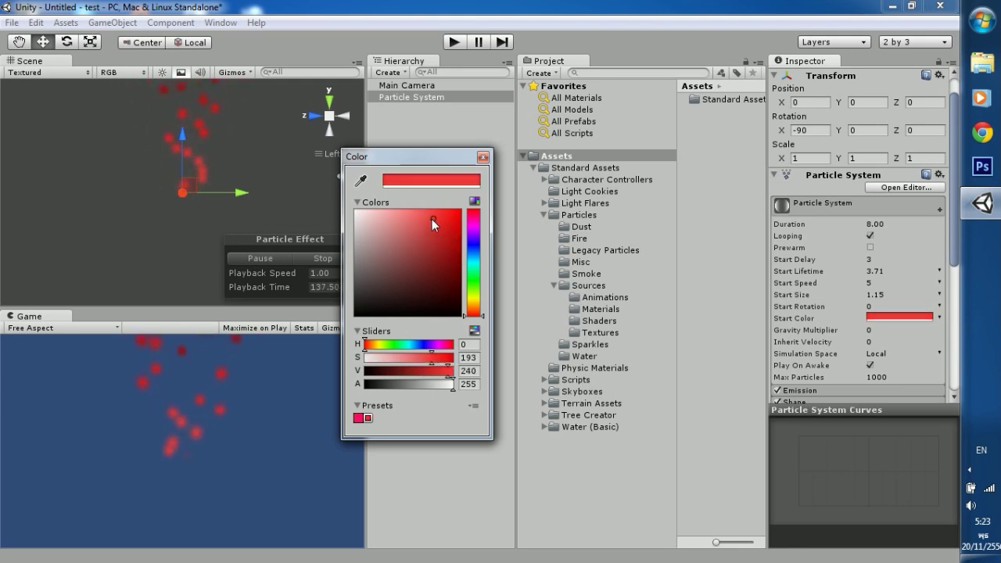
mouse_move(472, 313)
mouse_down()
mouse_move(473, 211)
mouse_move(473, 317)
mouse_up()
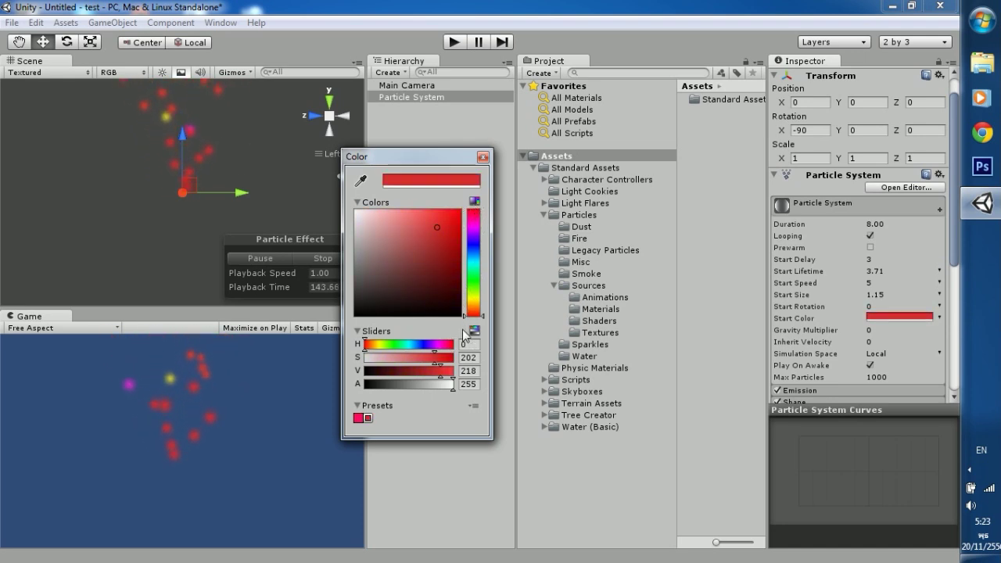
click(434, 226)
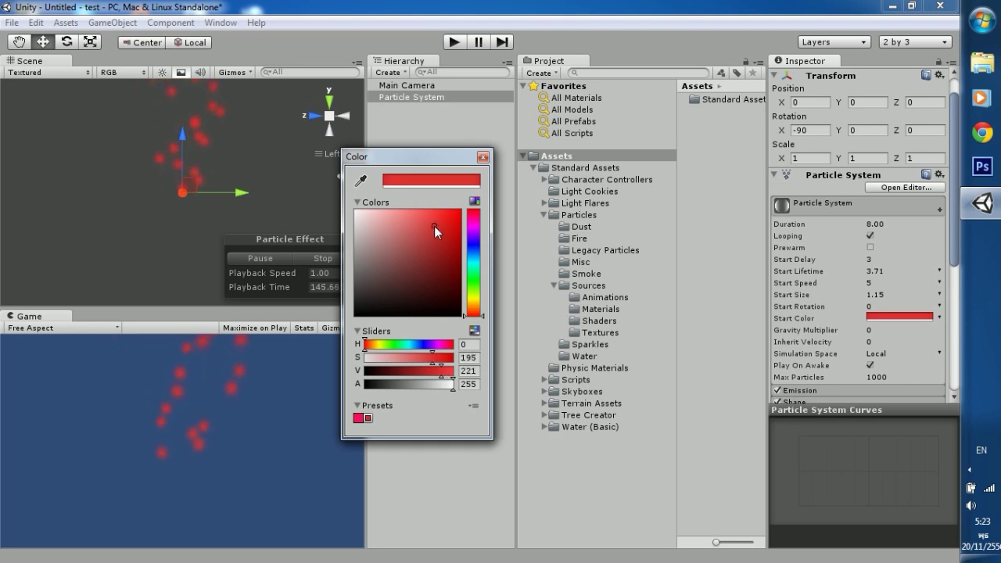
click(482, 157)
scroll(918, 322, down, 2)
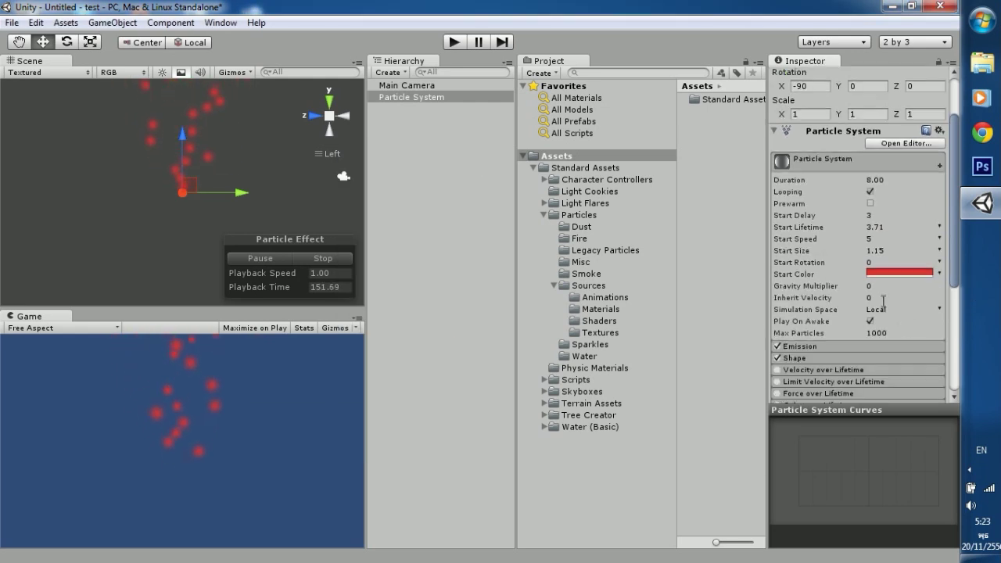
click(877, 287)
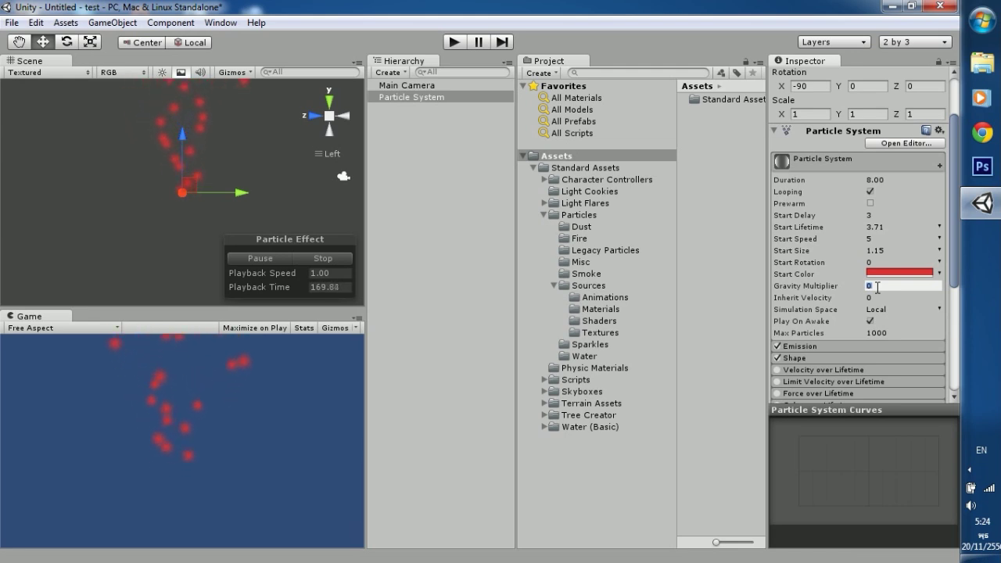
text(1)
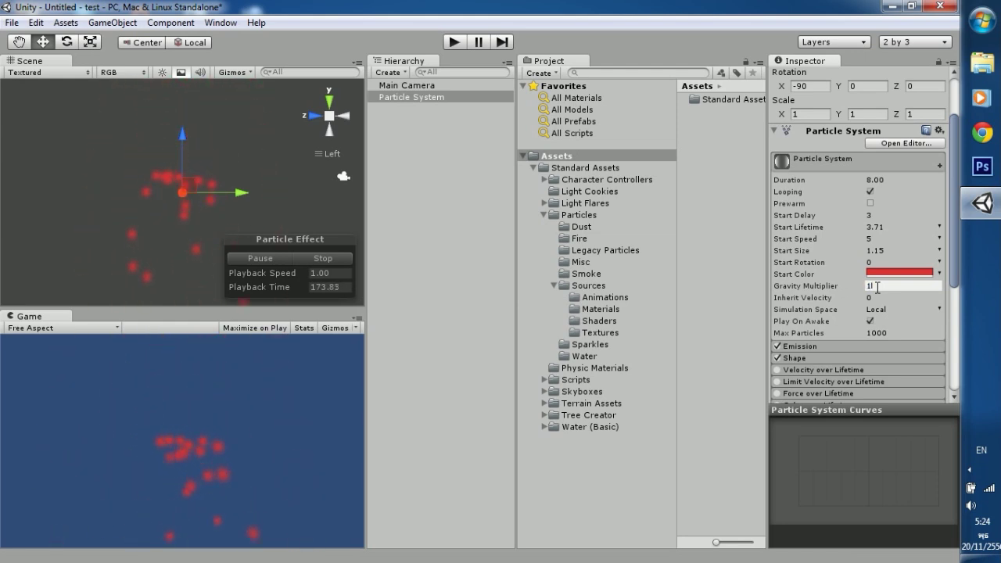
key(BackSpace)
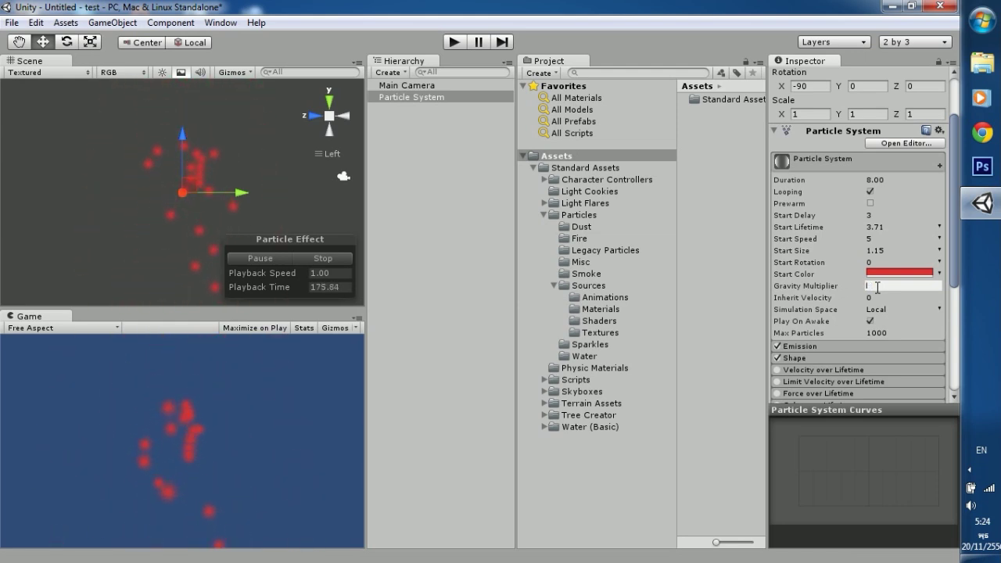
text(-)
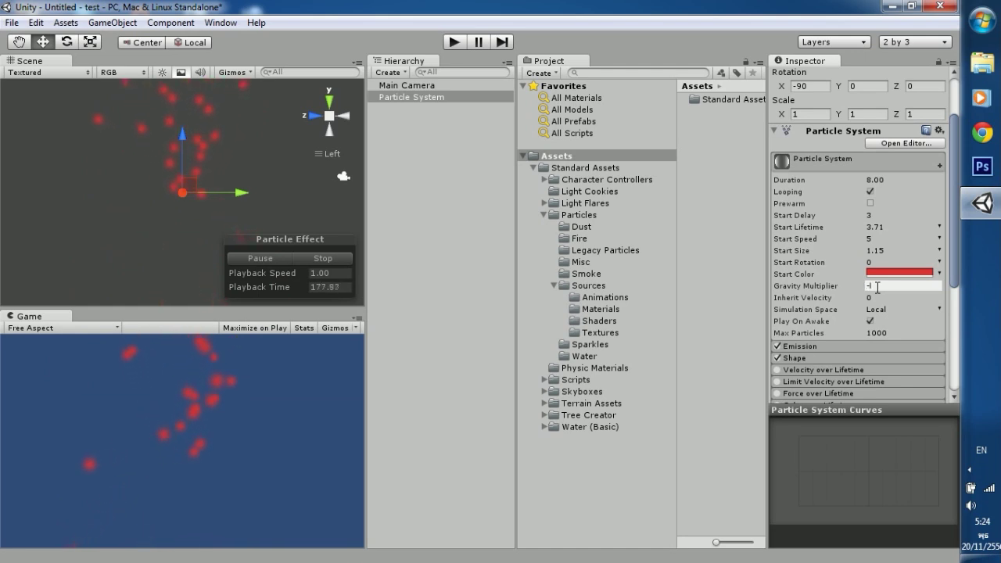
text(3)
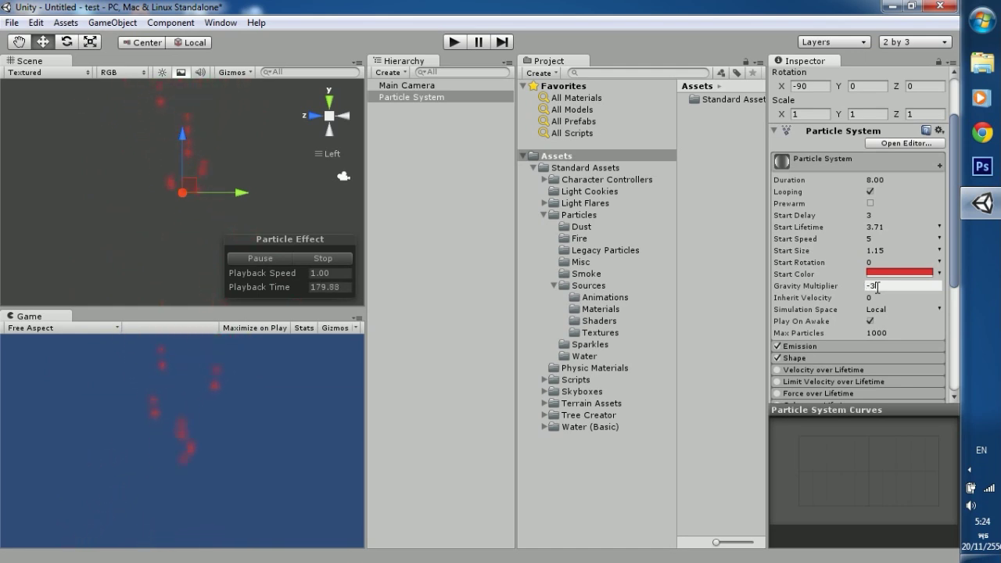
key(BackSpace)
key(BackSpace)
text(0)
key(Return)
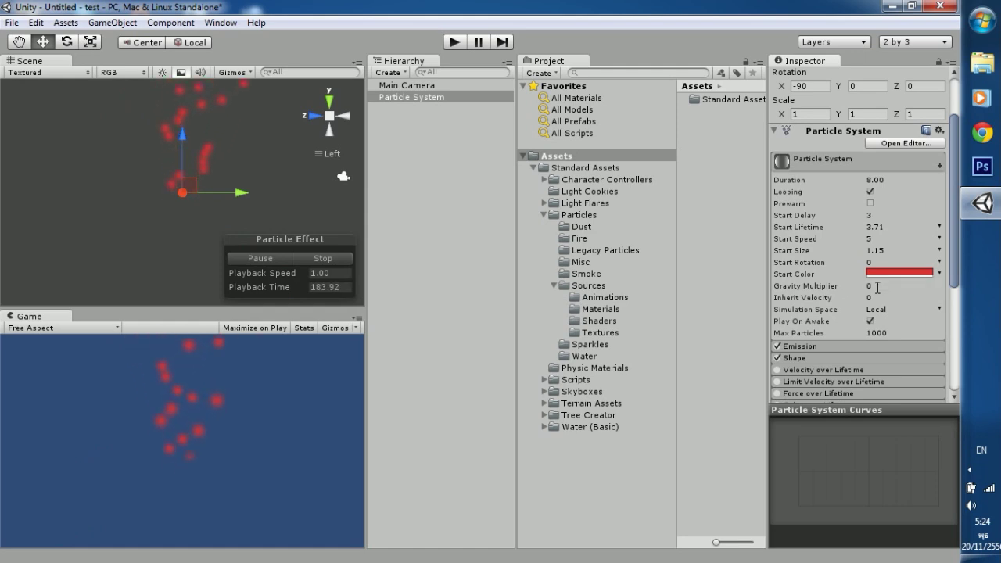
click(876, 297)
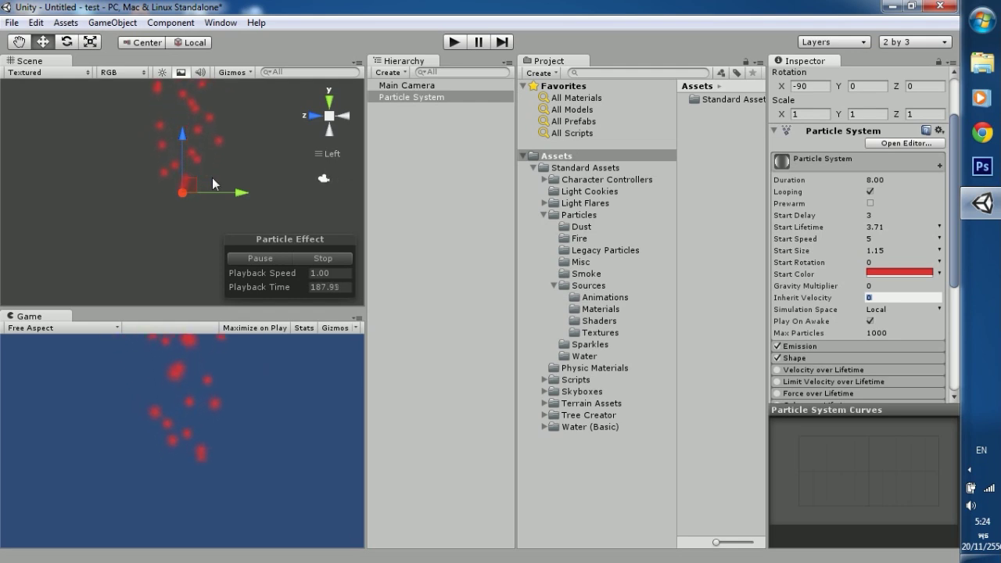
drag(181, 132, 152, 219)
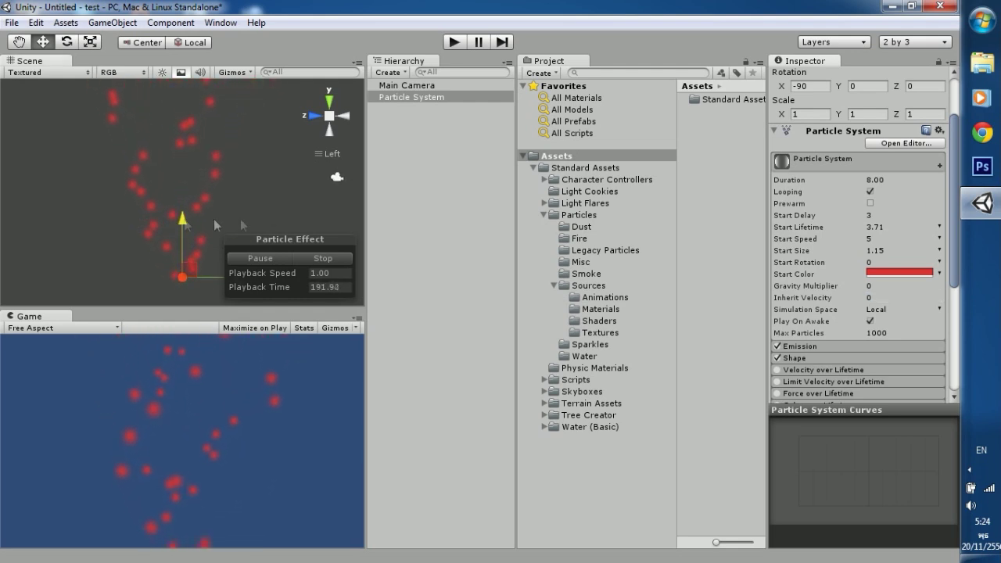
Widen the Scene and Game views, and try World Simulation Space before reverting to Local.
drag(365, 202, 382, 202)
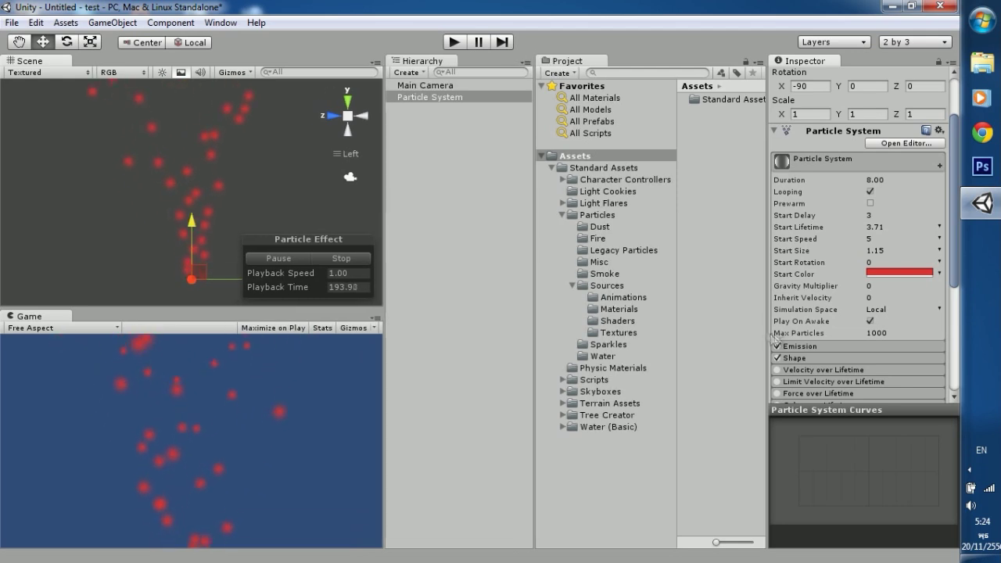
click(938, 309)
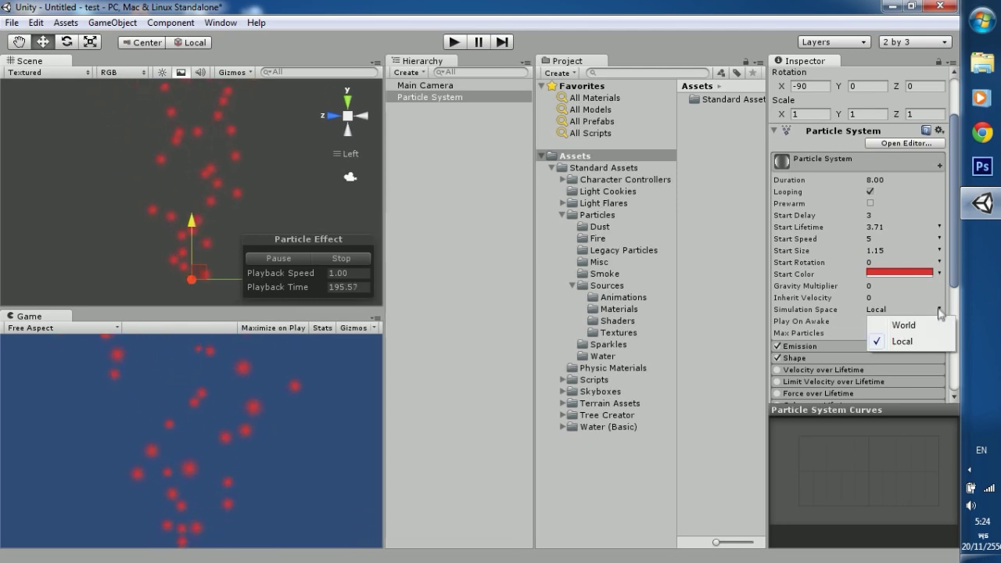
click(903, 326)
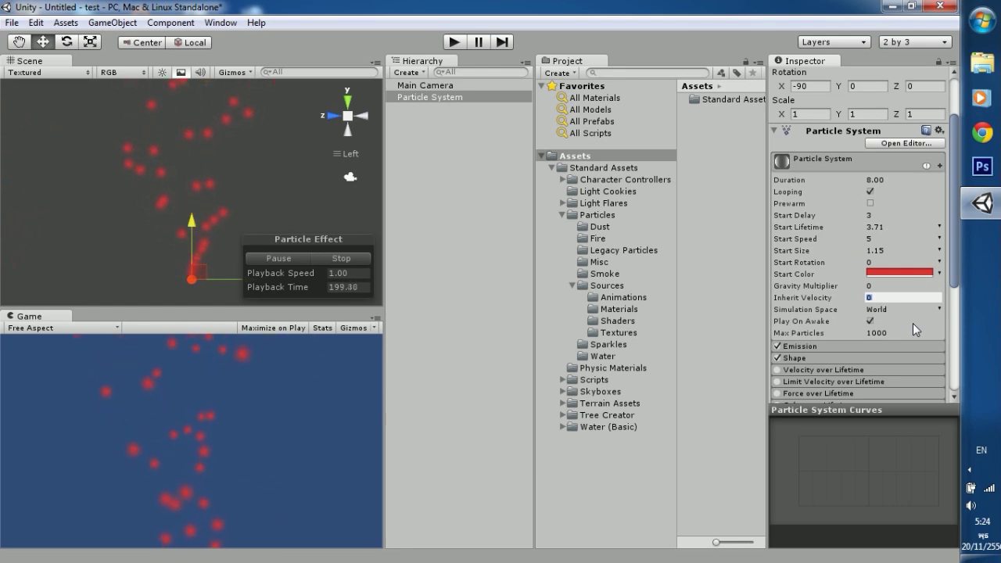
click(906, 310)
click(905, 310)
click(906, 310)
click(903, 340)
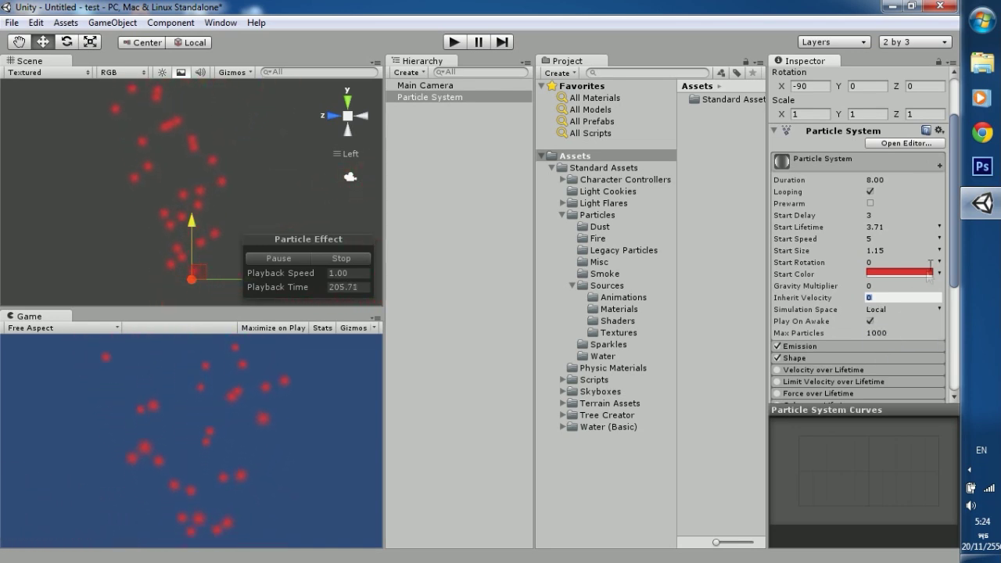
drag(952, 266, 948, 304)
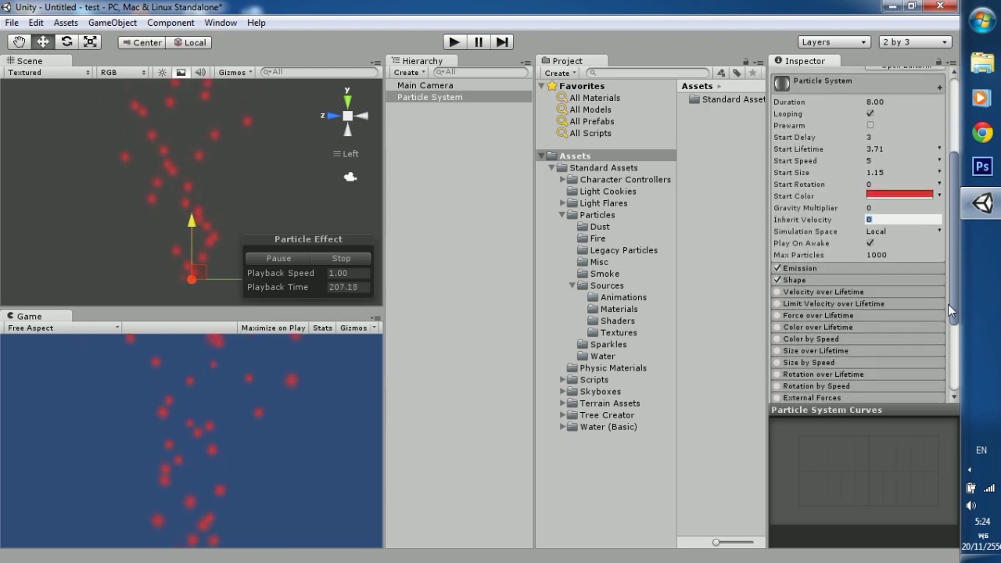
Expand the Emission module and change its Rate from 10 to 20.
click(814, 271)
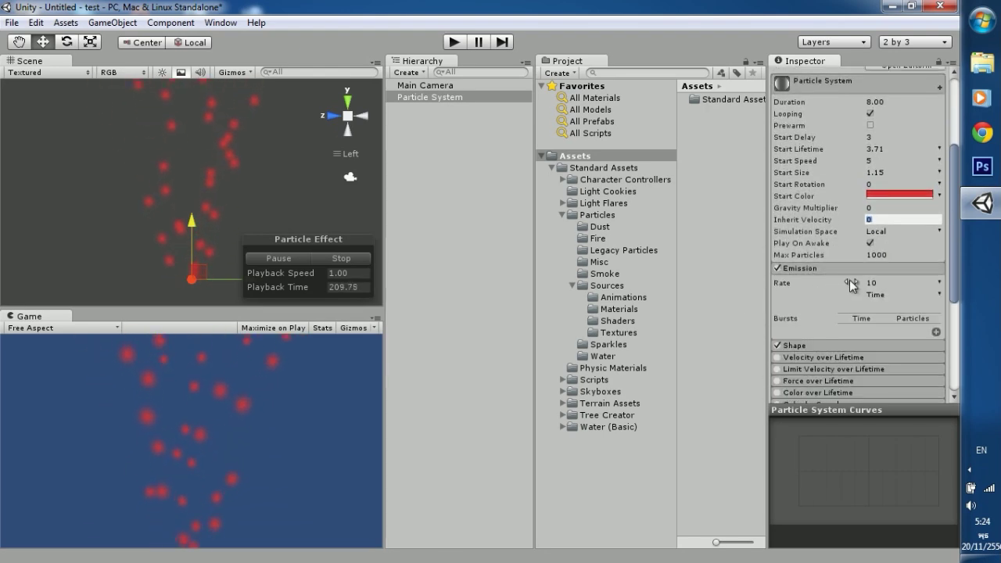
click(879, 283)
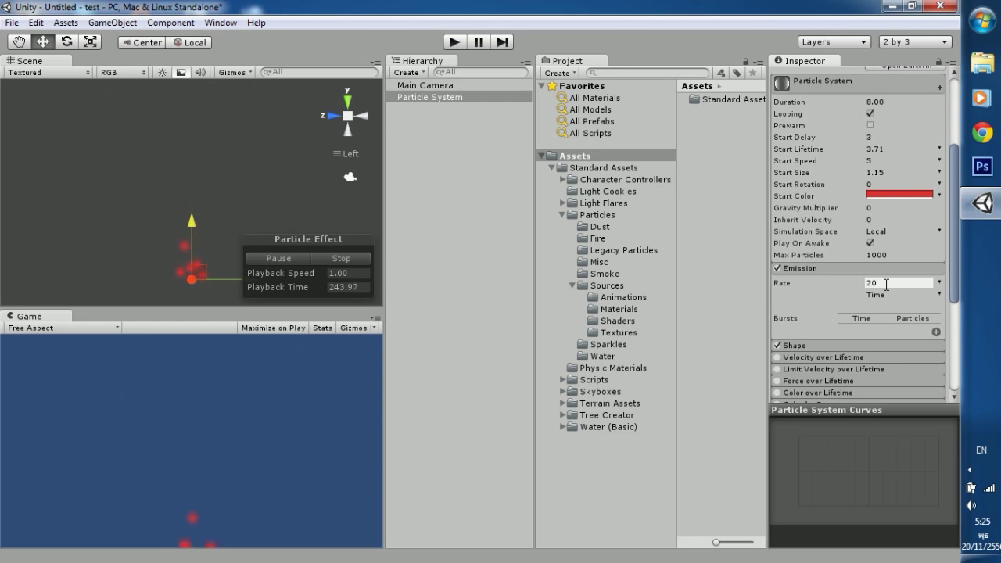
key(Return)
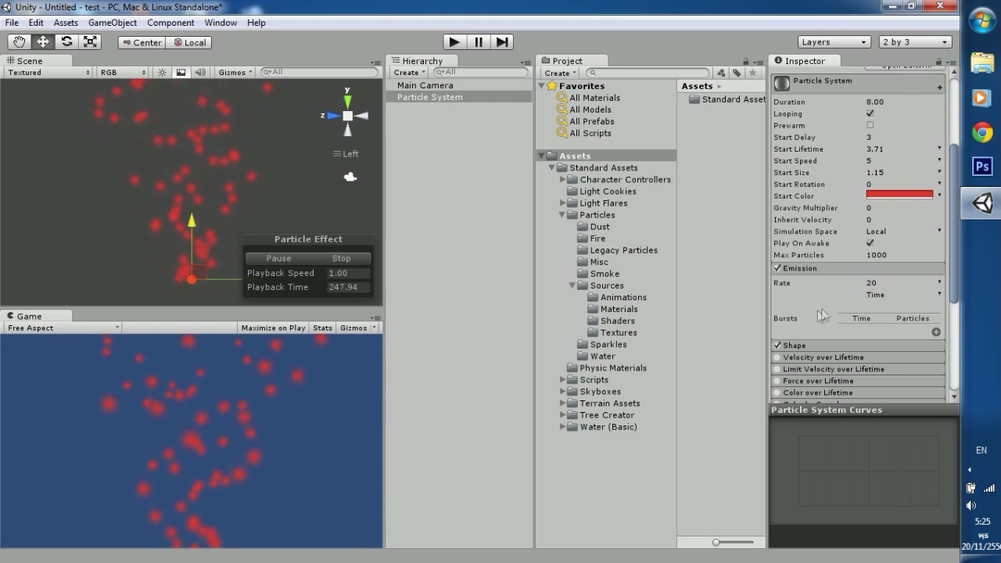
Keep the Cone emitter shape, setting Angle to 0 and Radius to 0.25.
click(824, 273)
click(812, 281)
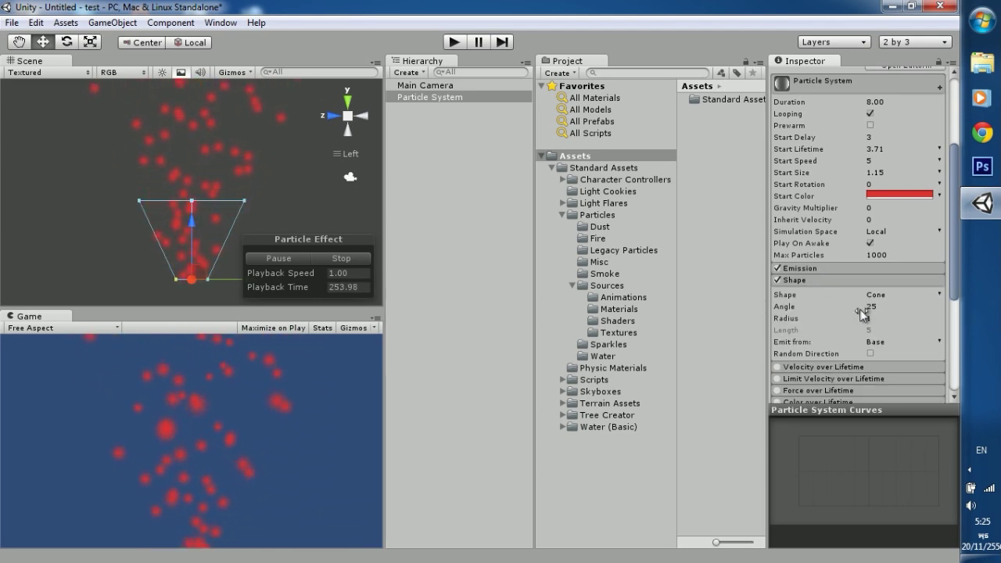
click(891, 309)
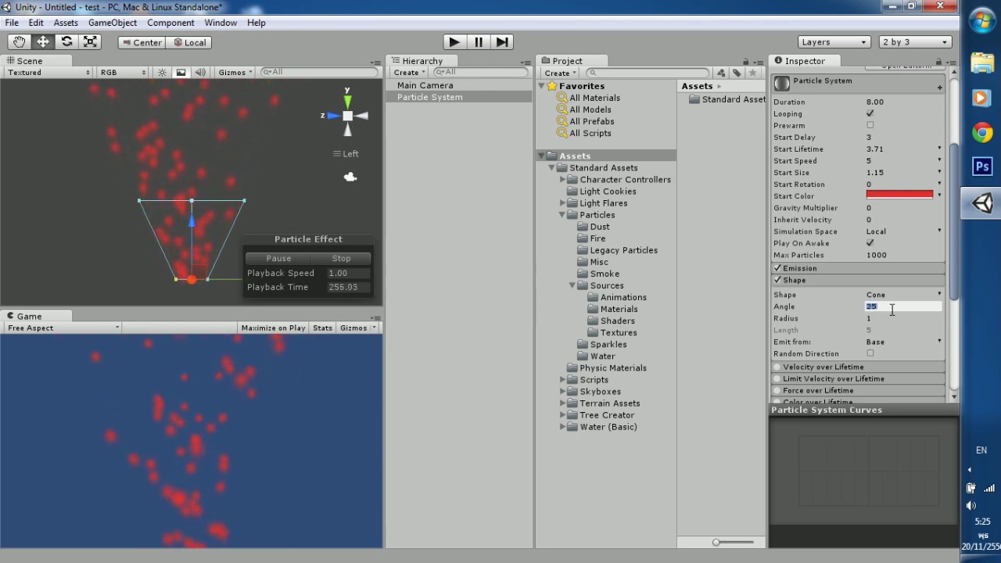
click(925, 295)
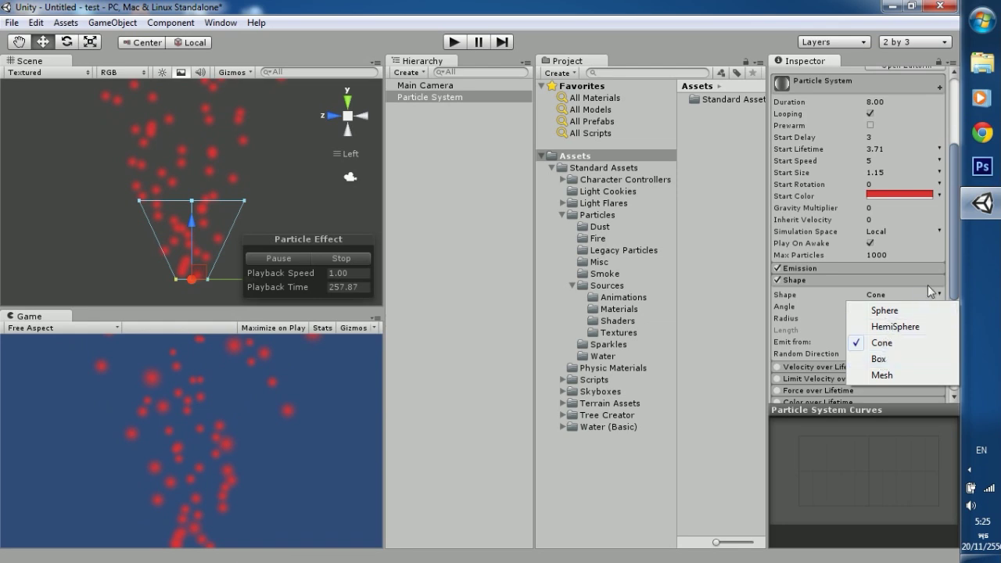
click(953, 280)
click(890, 306)
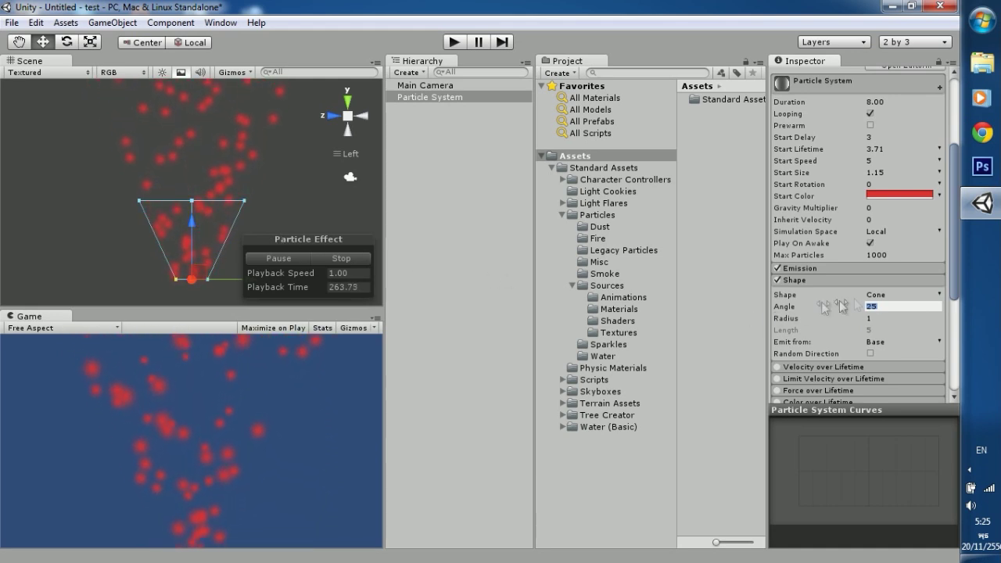
text(0)
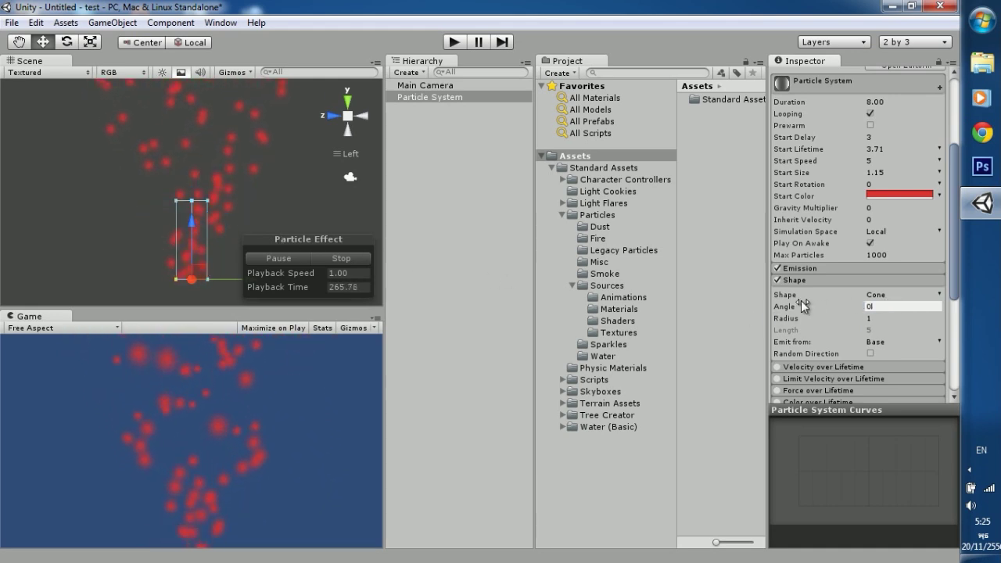
key(Return)
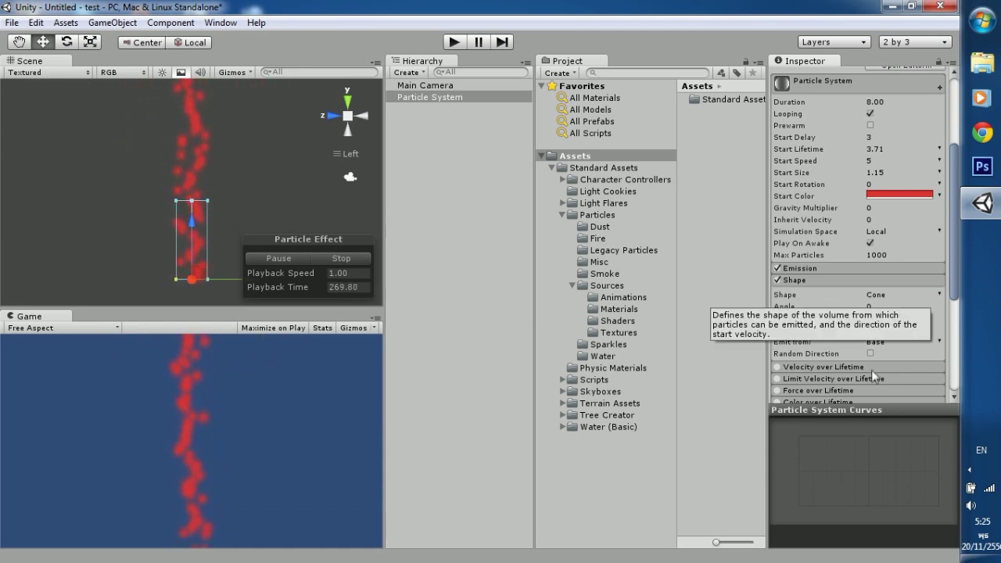
click(870, 318)
text(0.25)
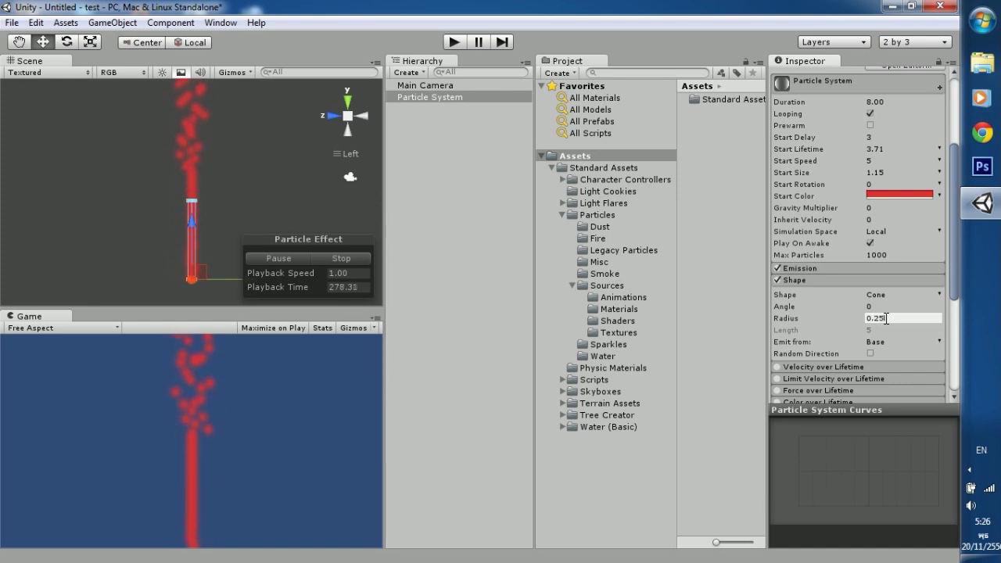
key(Return)
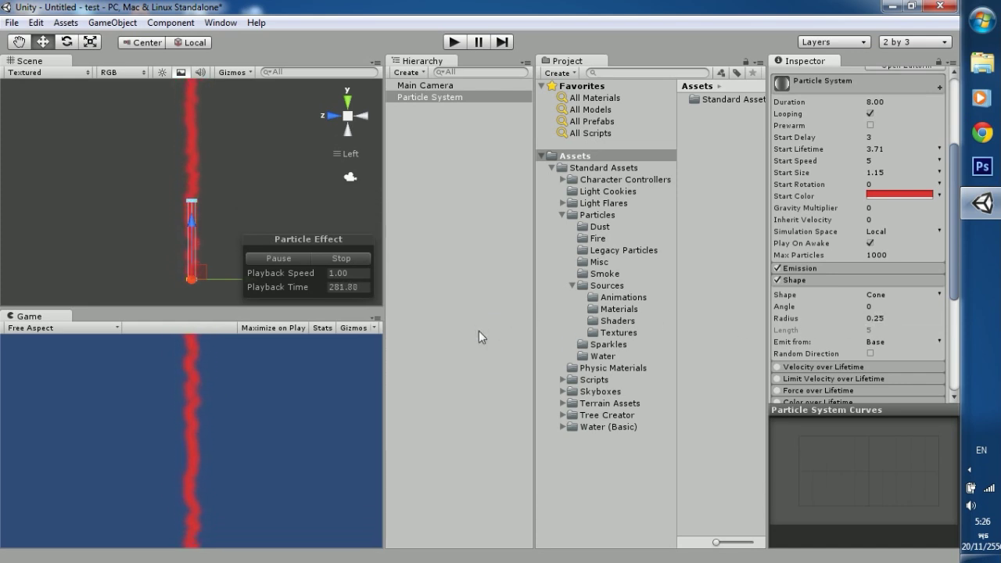
Enable Size over Lifetime with a curve falling from 1 to 0, widening panels for room.
click(837, 279)
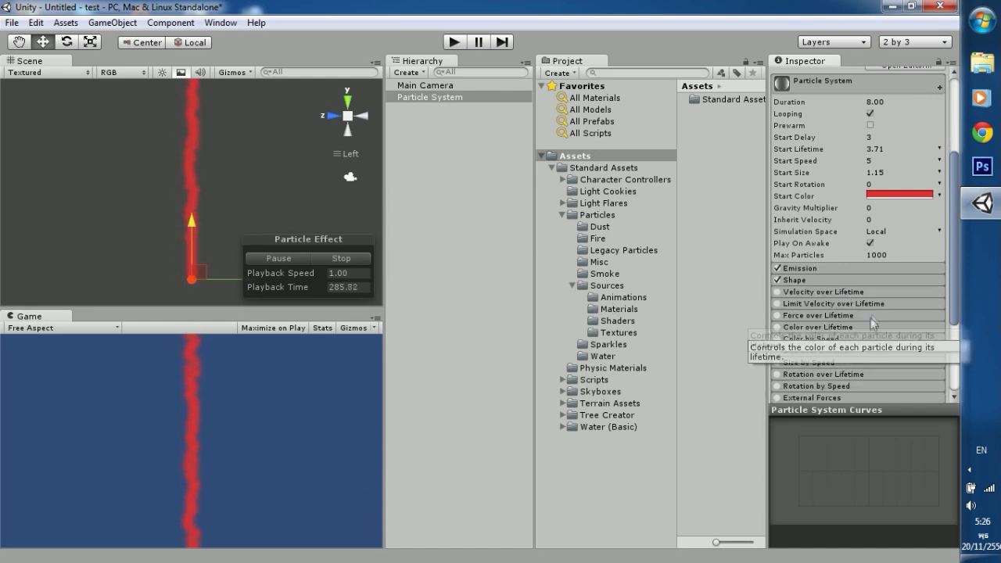
scroll(873, 322, down, 3)
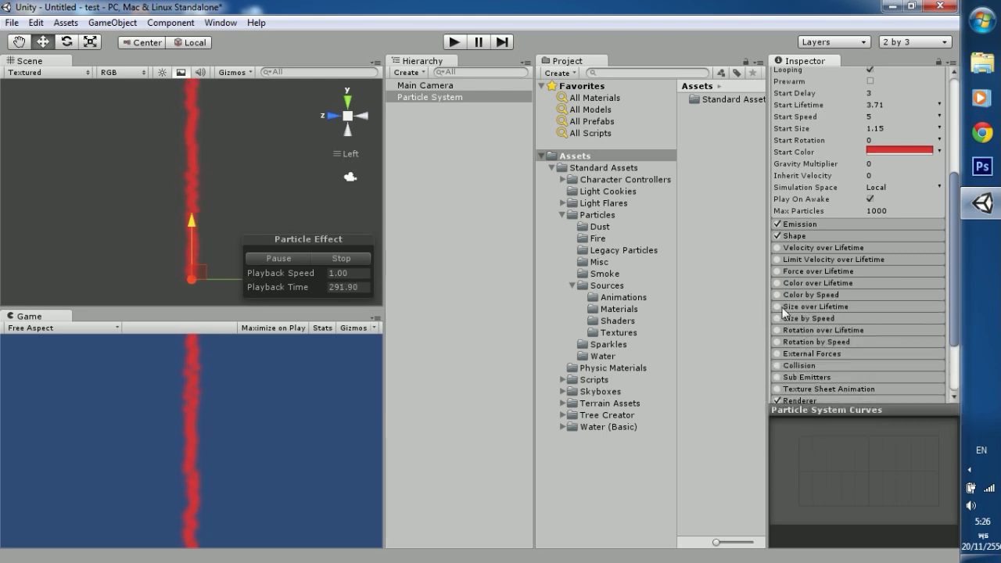
click(800, 307)
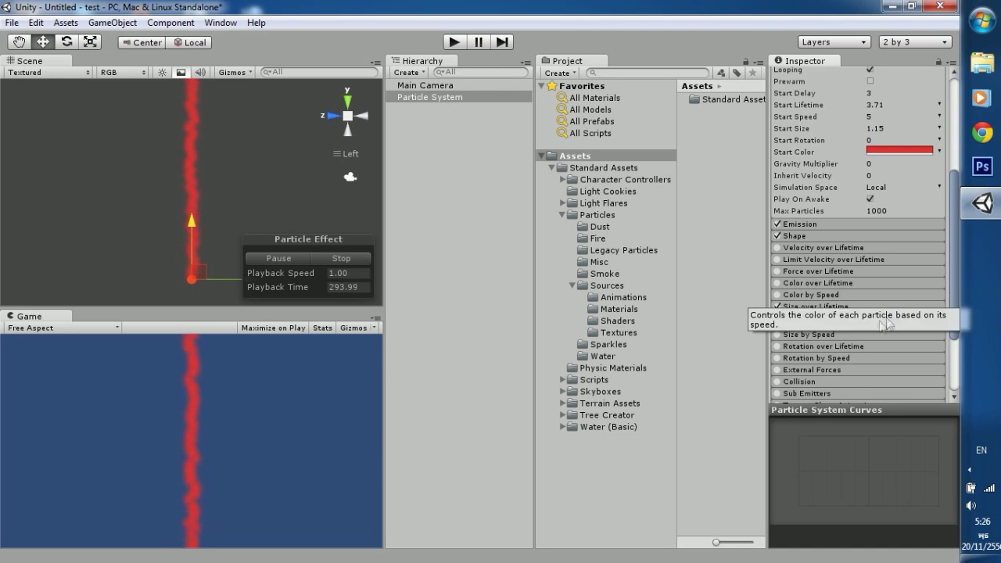
click(900, 319)
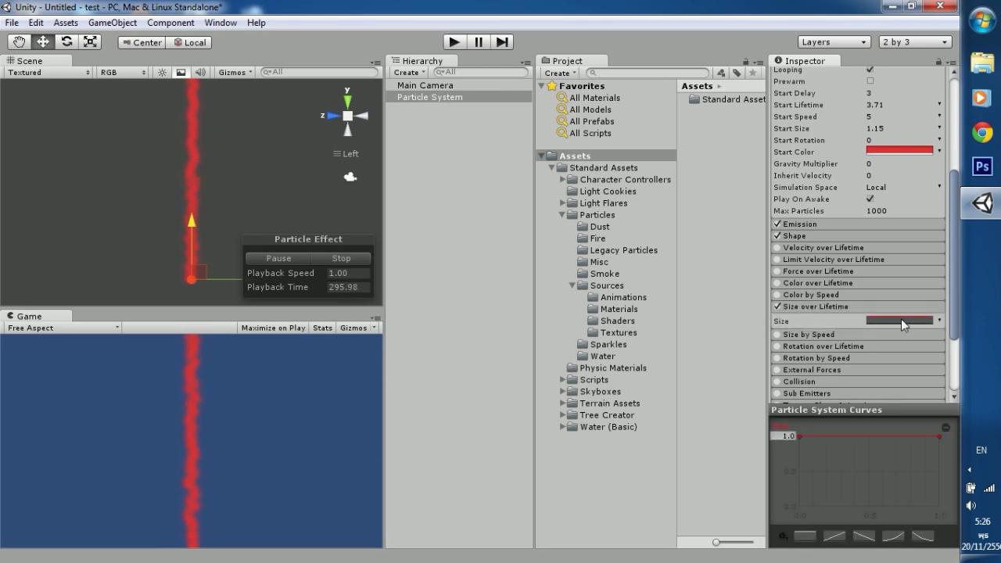
drag(763, 370, 589, 375)
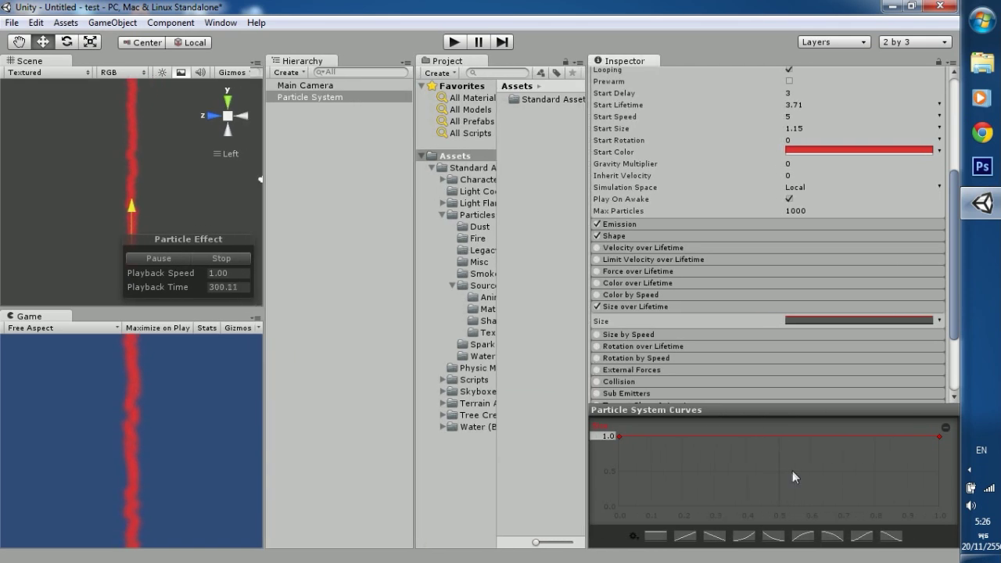
click(890, 536)
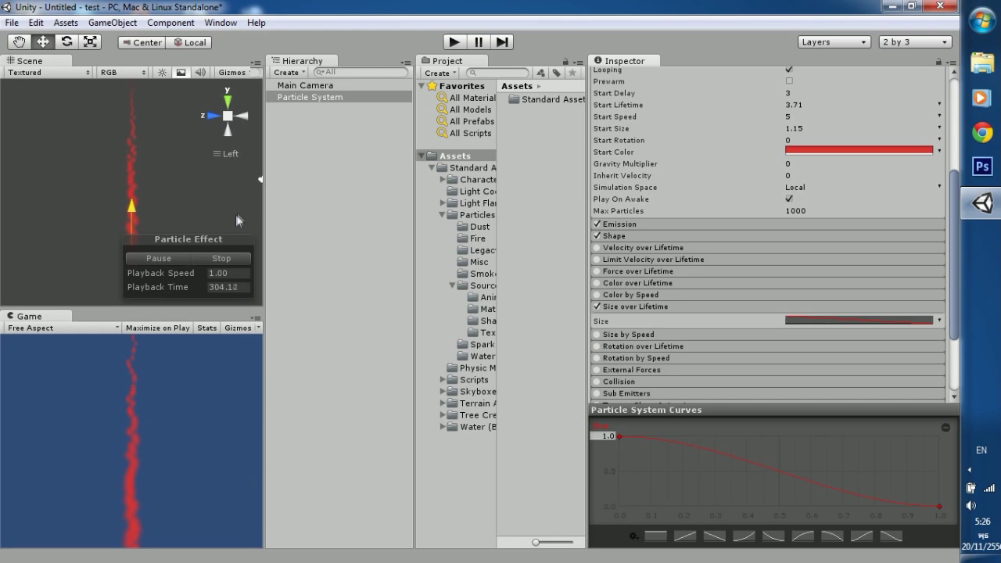
mouse_move(261, 315)
mouse_down()
mouse_move(429, 195)
mouse_move(359, 194)
mouse_up()
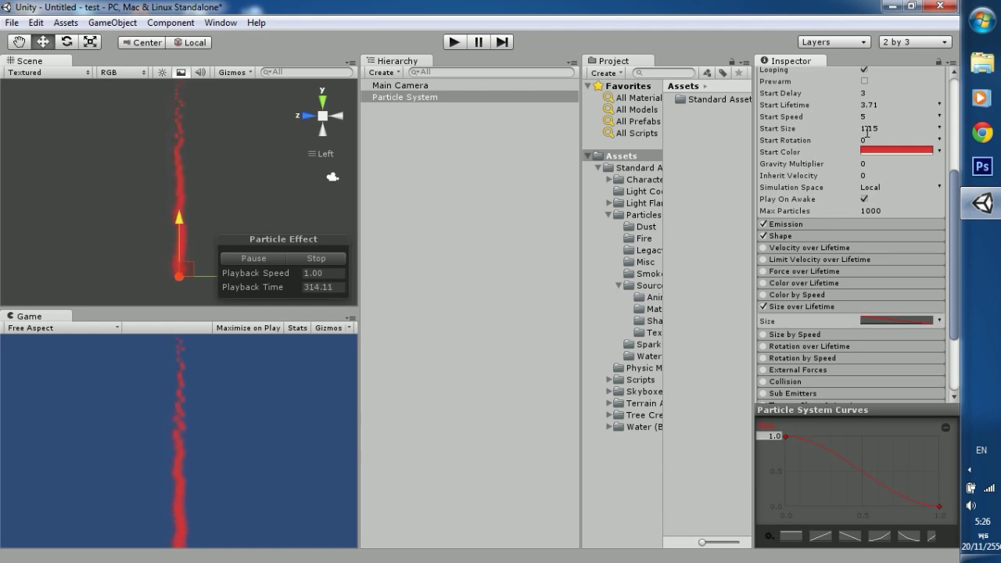
click(866, 116)
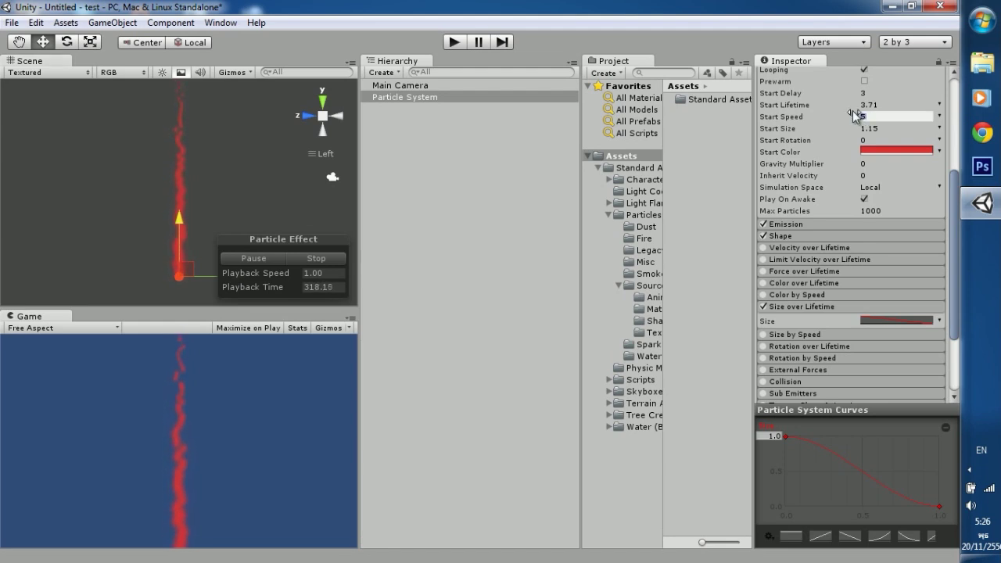
Change Start Speed from 1.15 to 1.5 and nudge the particle system slightly down.
text(1.1)
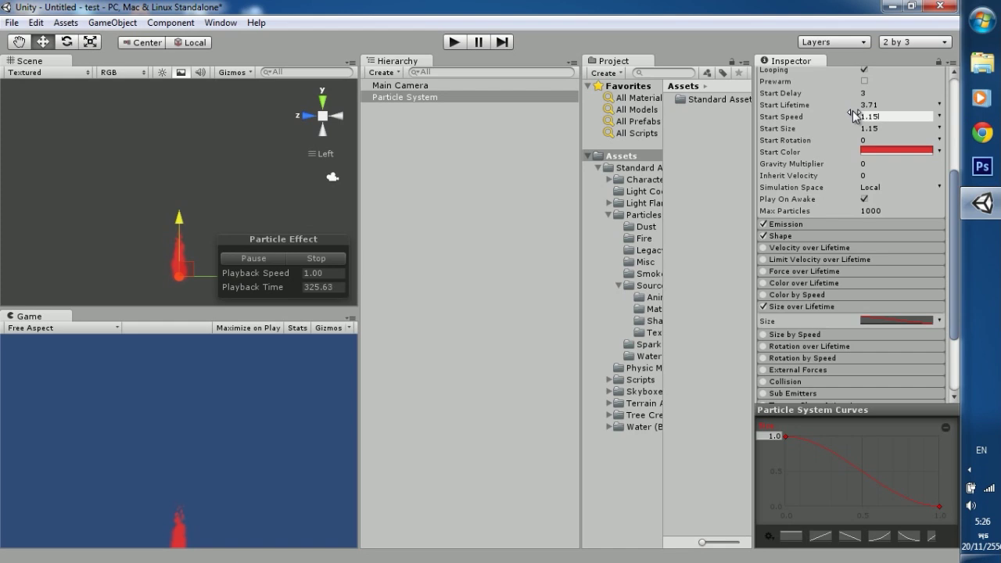
key(Return)
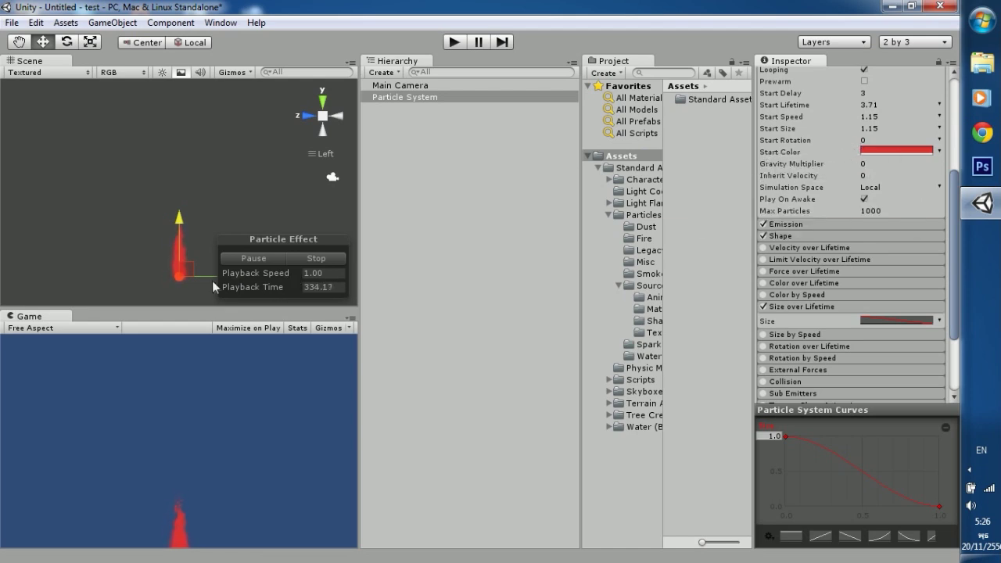
click(874, 128)
click(880, 118)
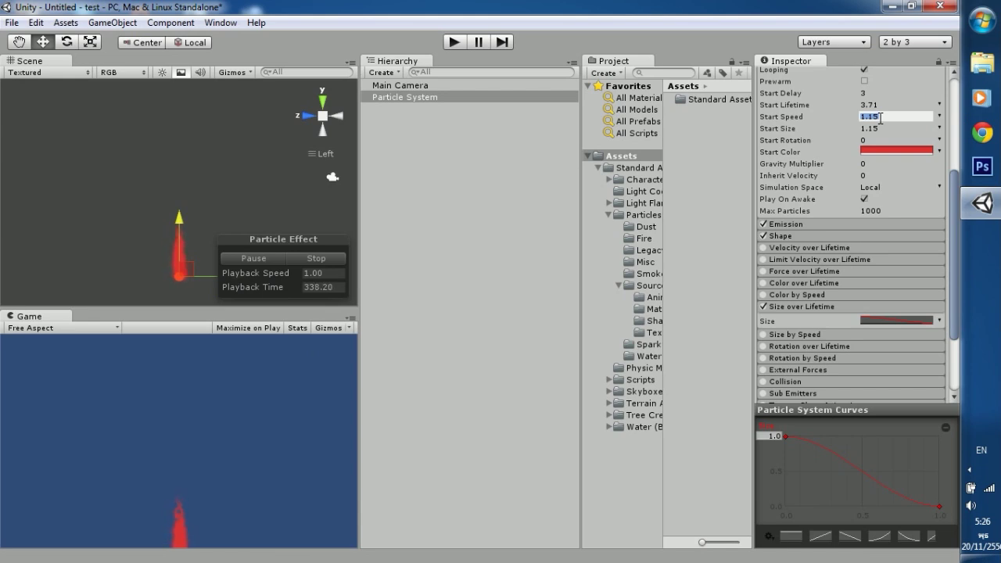
text(1.5)
key(Return)
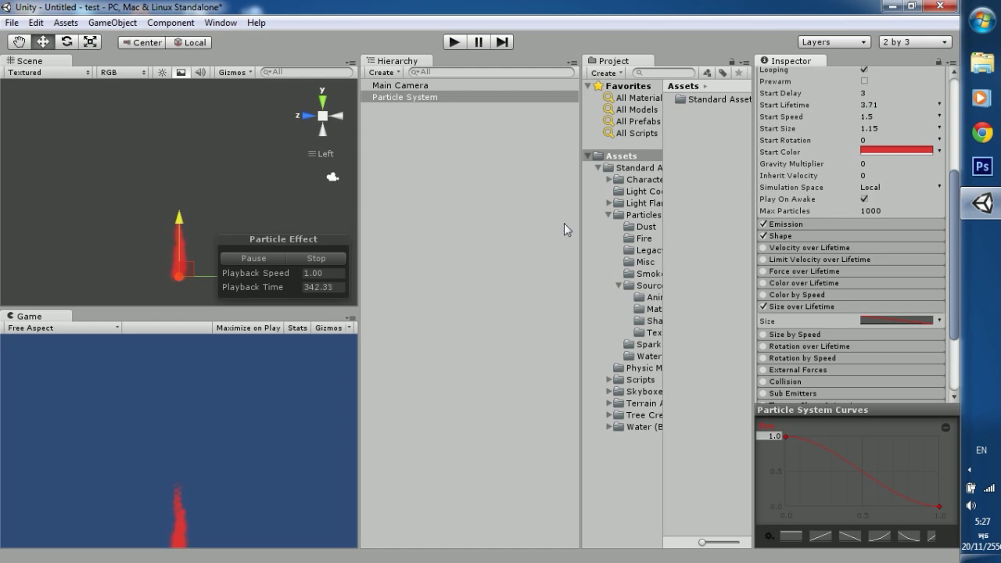
drag(176, 222, 173, 234)
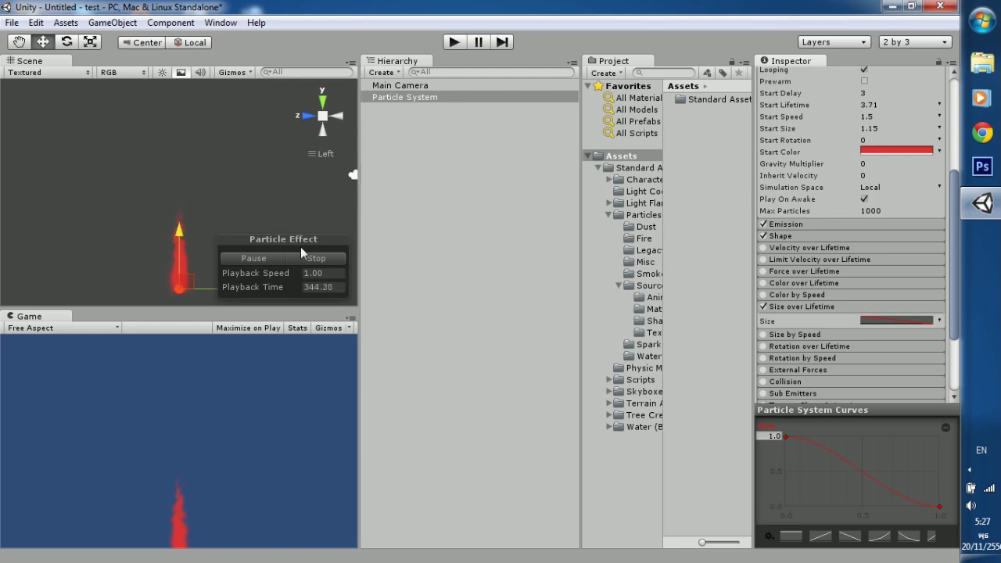
drag(954, 226, 954, 261)
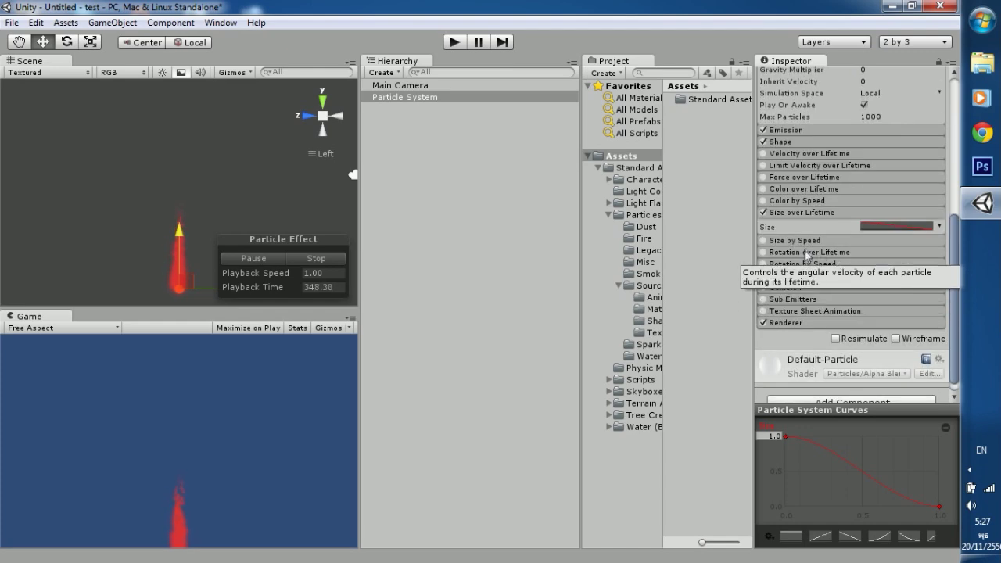
Enable Rotation over Lifetime and switch its Angular Velocity to Curve mode.
click(762, 253)
click(791, 252)
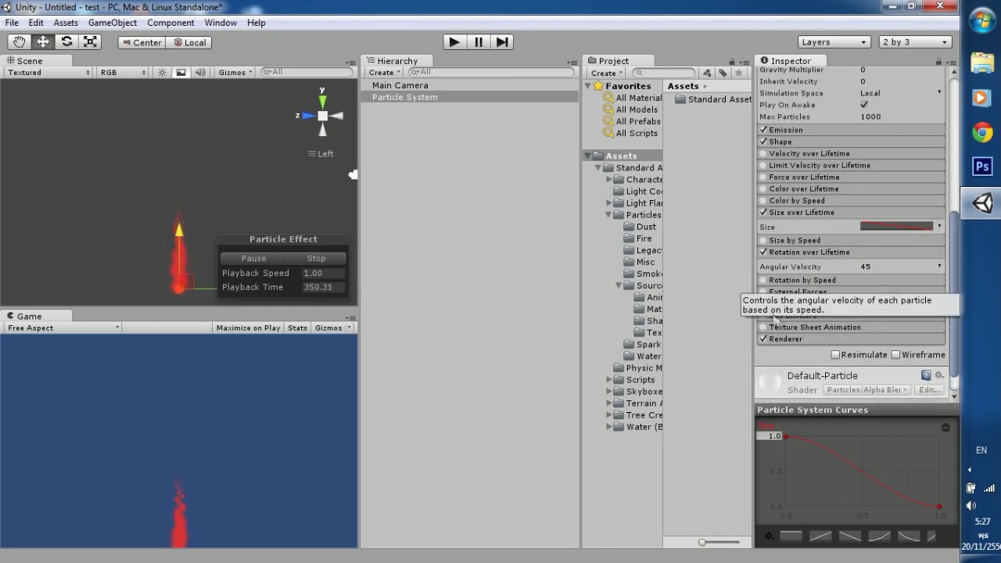
drag(748, 287, 673, 288)
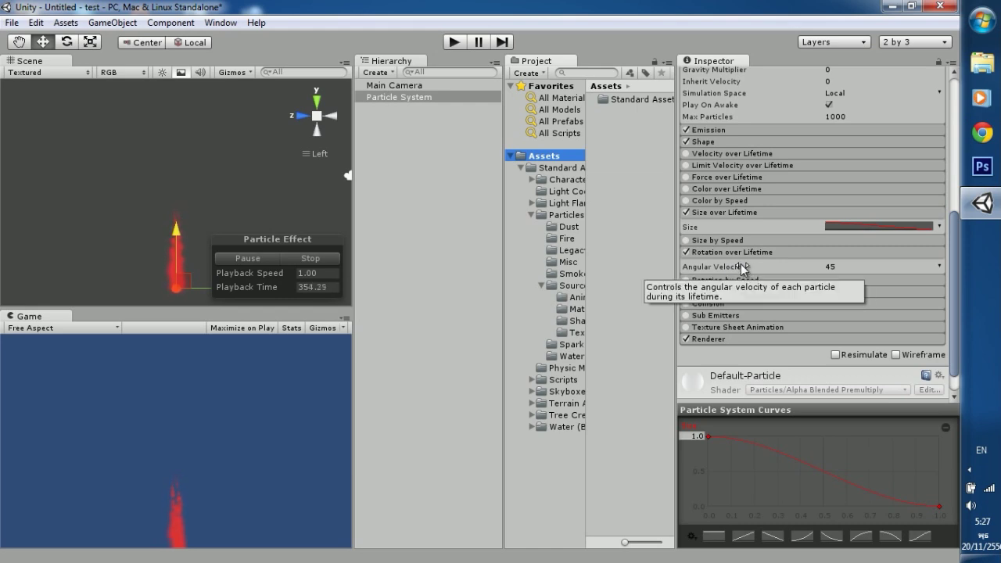
click(729, 252)
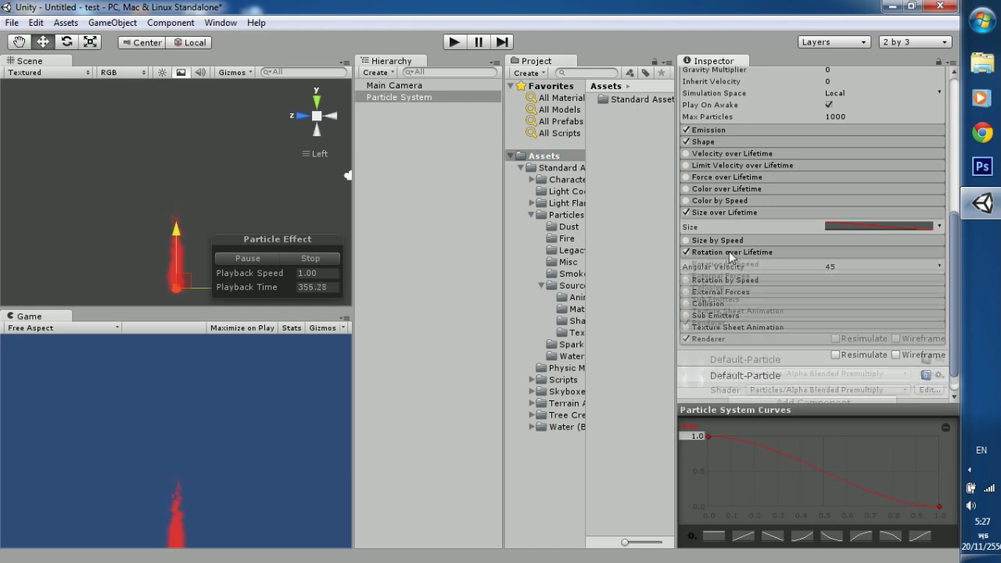
click(763, 252)
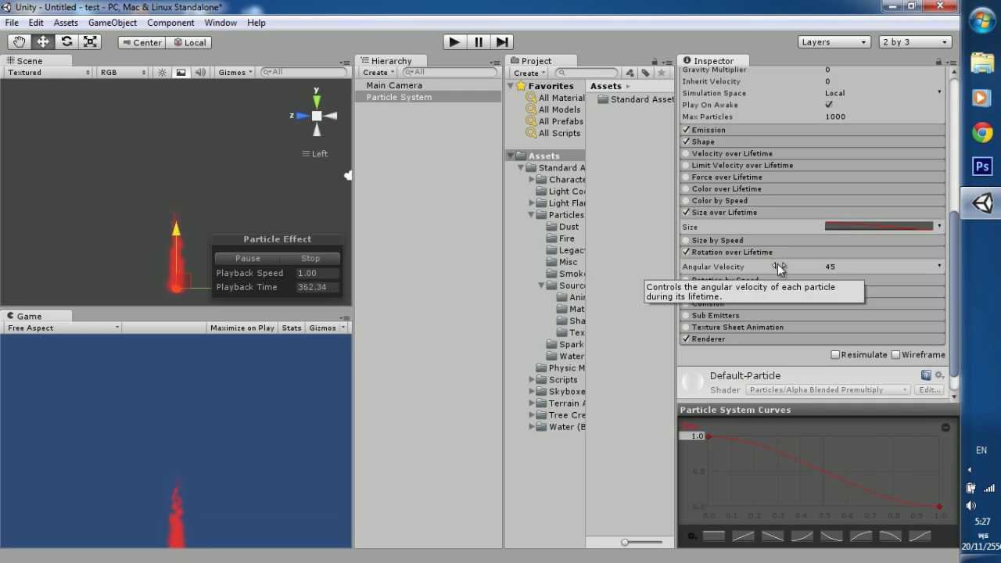
click(939, 266)
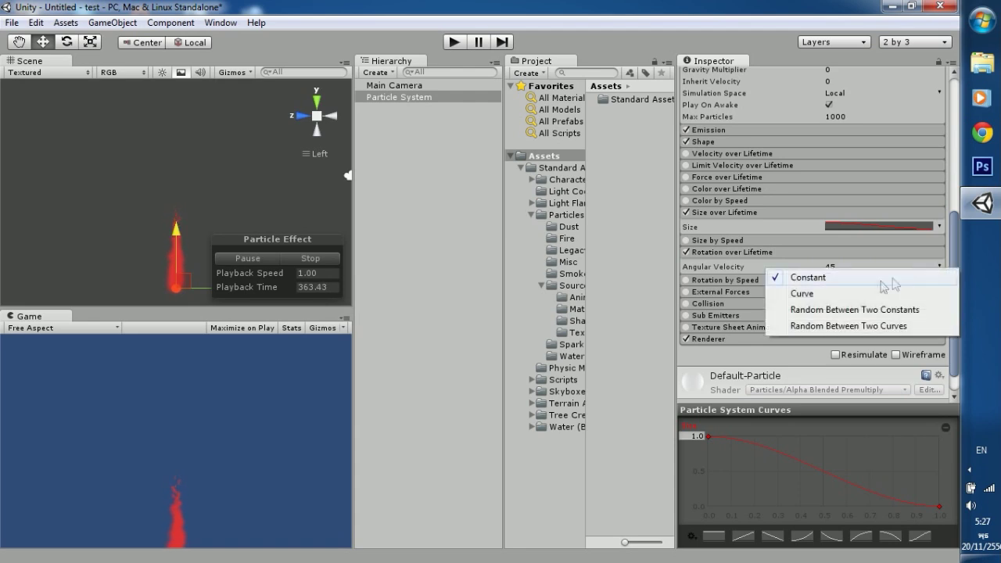
click(836, 294)
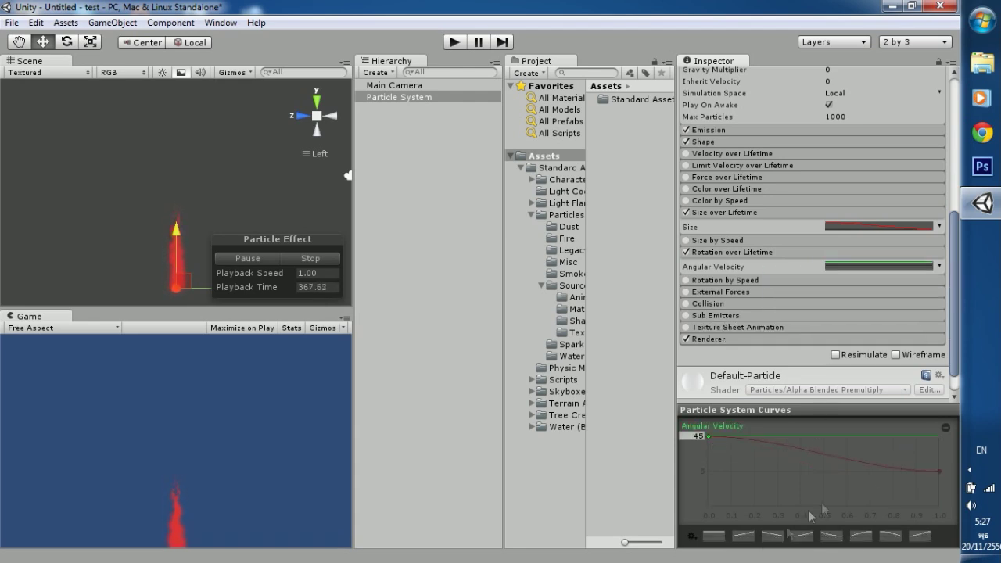
Apply the falling 45→0 Angular Velocity curve preset, then maximize the Scene view.
click(742, 536)
click(768, 538)
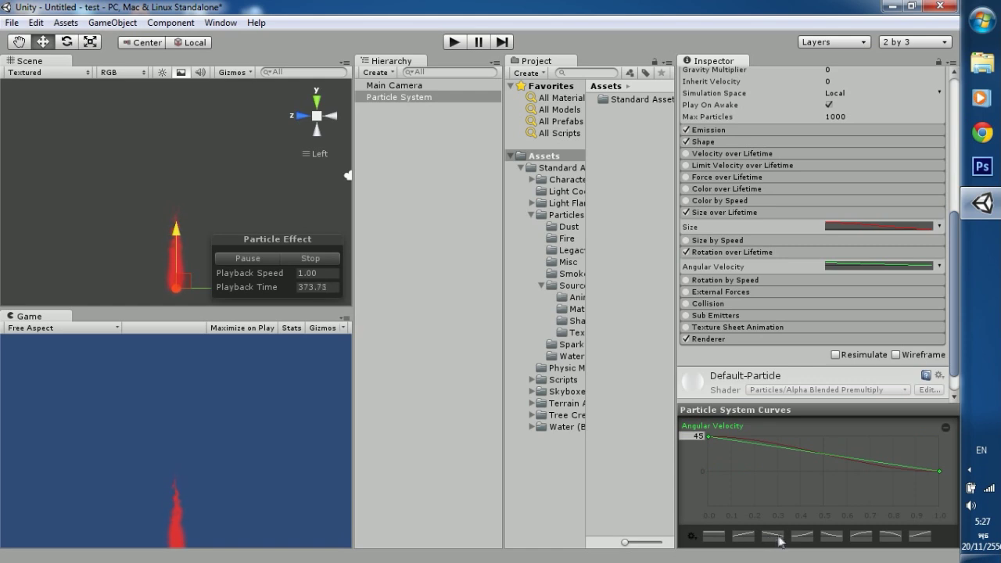
click(796, 538)
click(832, 538)
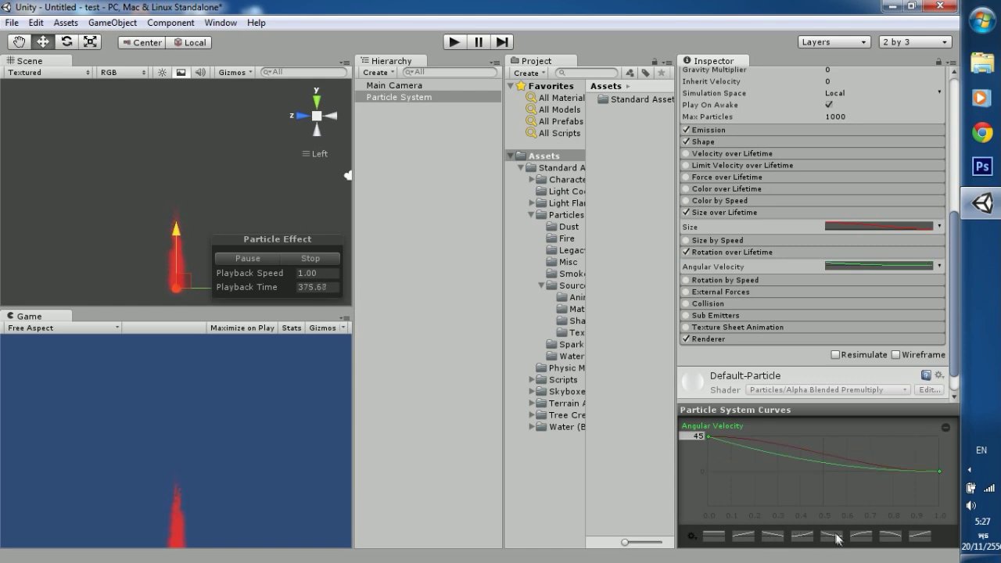
click(867, 537)
click(889, 541)
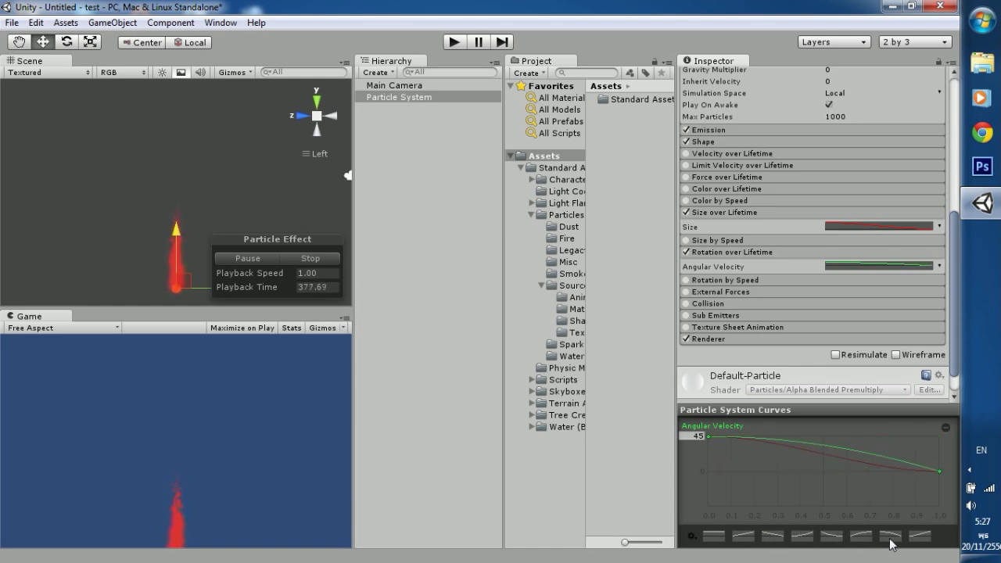
click(913, 538)
click(800, 537)
click(827, 540)
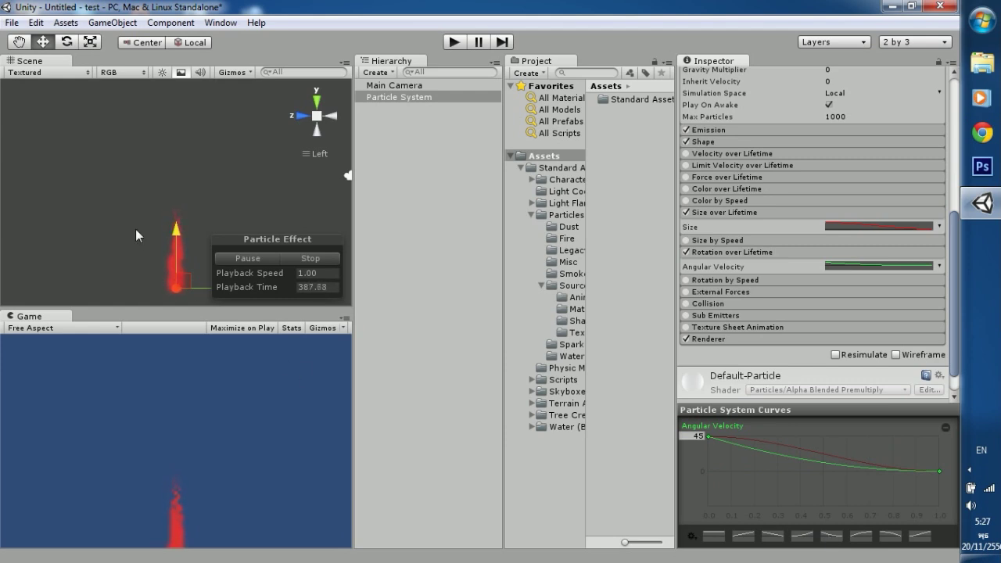
key(shift+space)
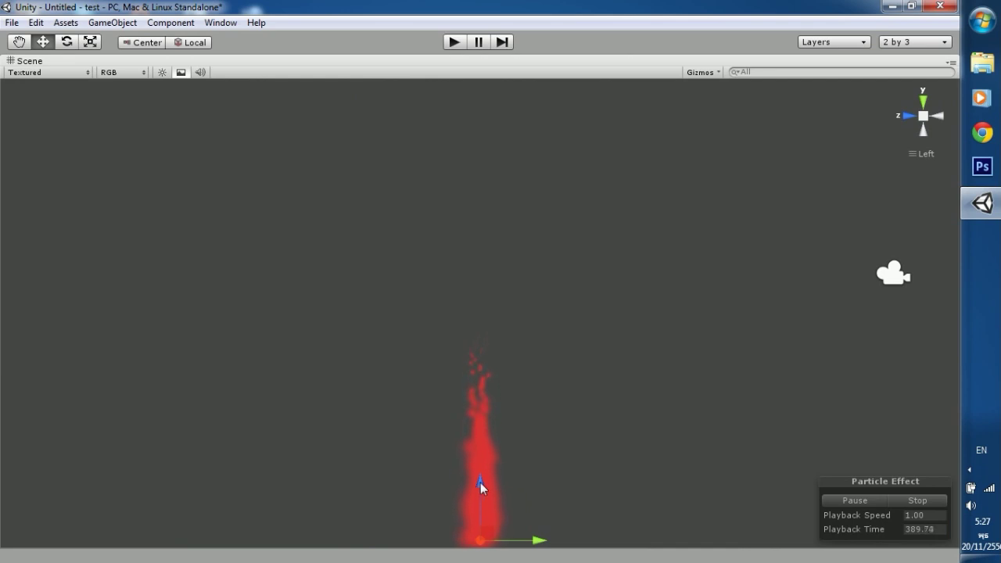
Raise the particle system along Y, zoom in, and restore the normal editor layout.
drag(480, 486, 482, 382)
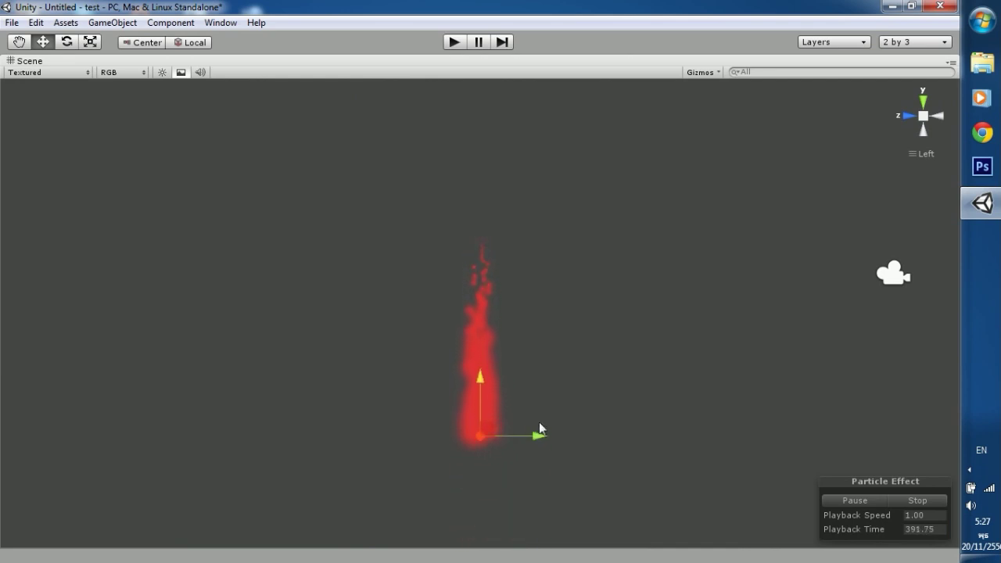
scroll(500, 422, up, 2)
scroll(501, 417, up, 1)
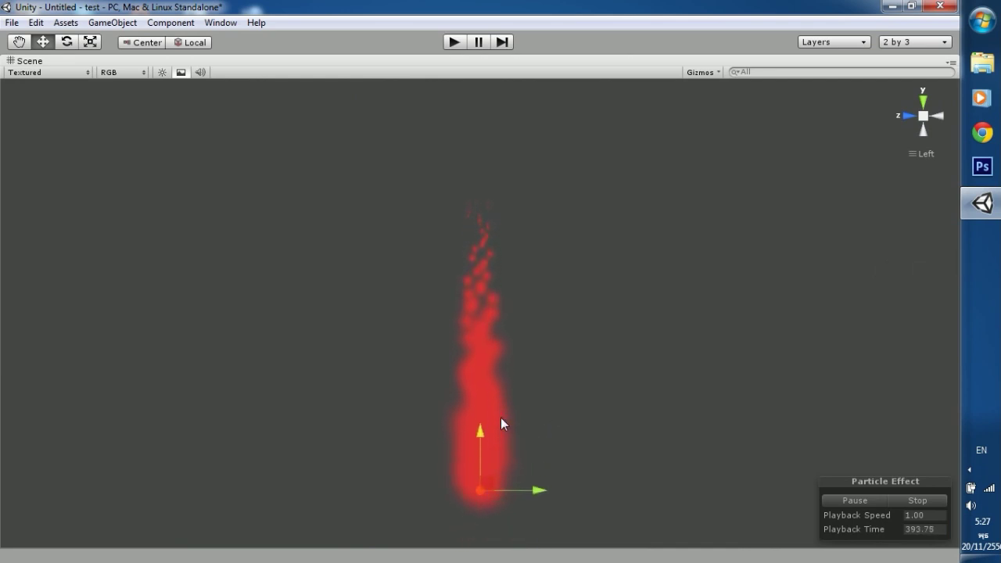
key(shift+space)
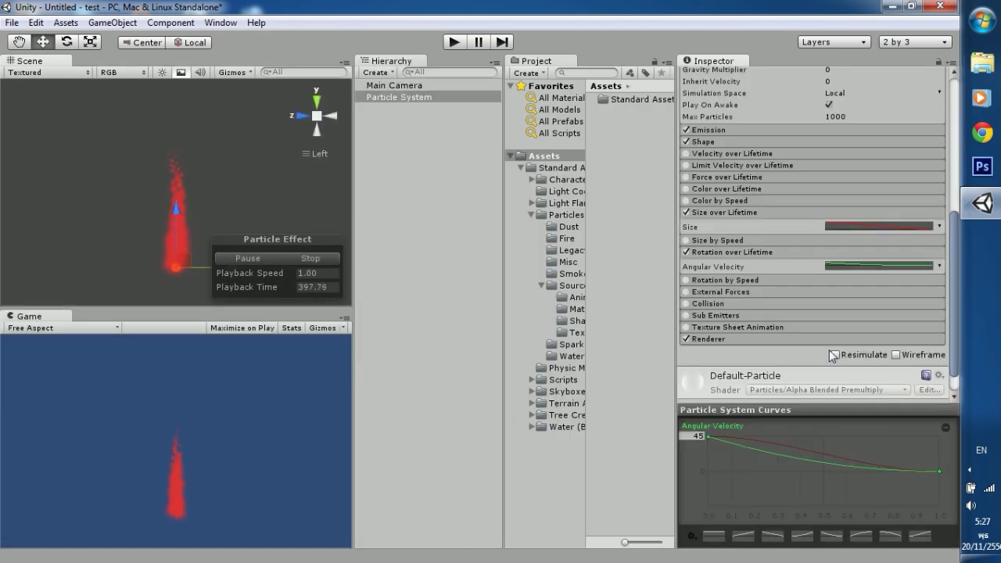
Collapse Size and Rotation over Lifetime and expand the particle Renderer settings.
mouse_move(753, 251)
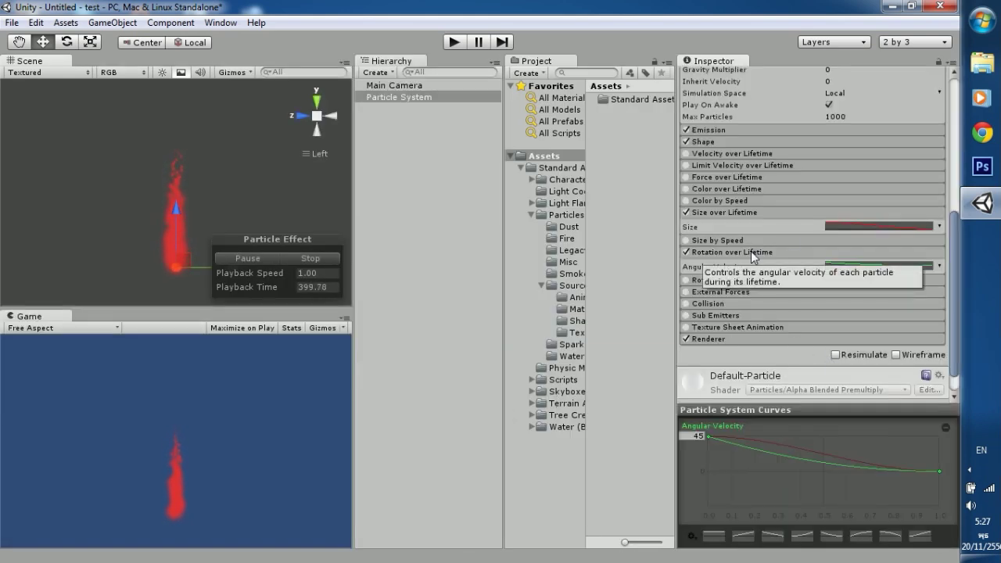
mouse_move(718, 213)
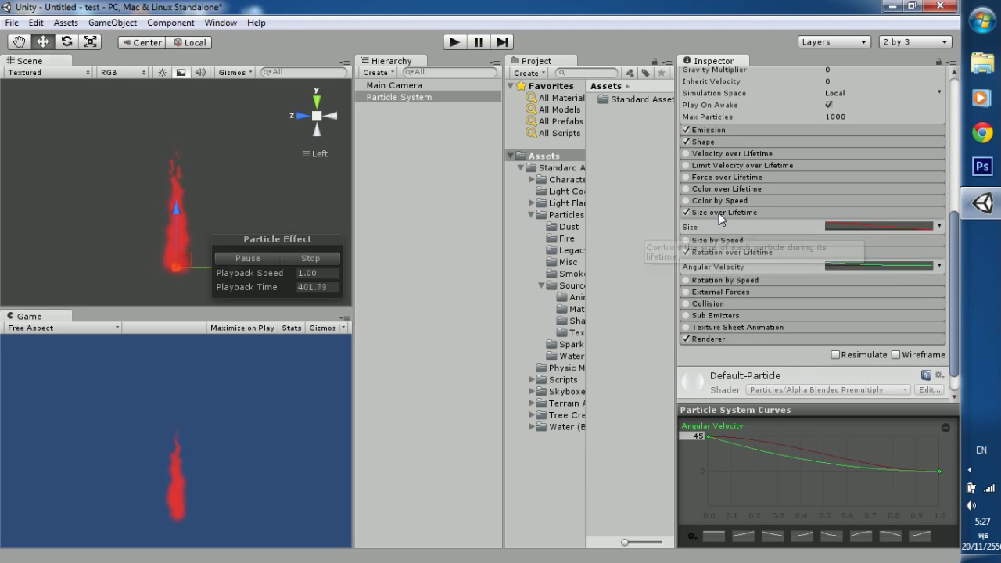
click(719, 212)
click(729, 236)
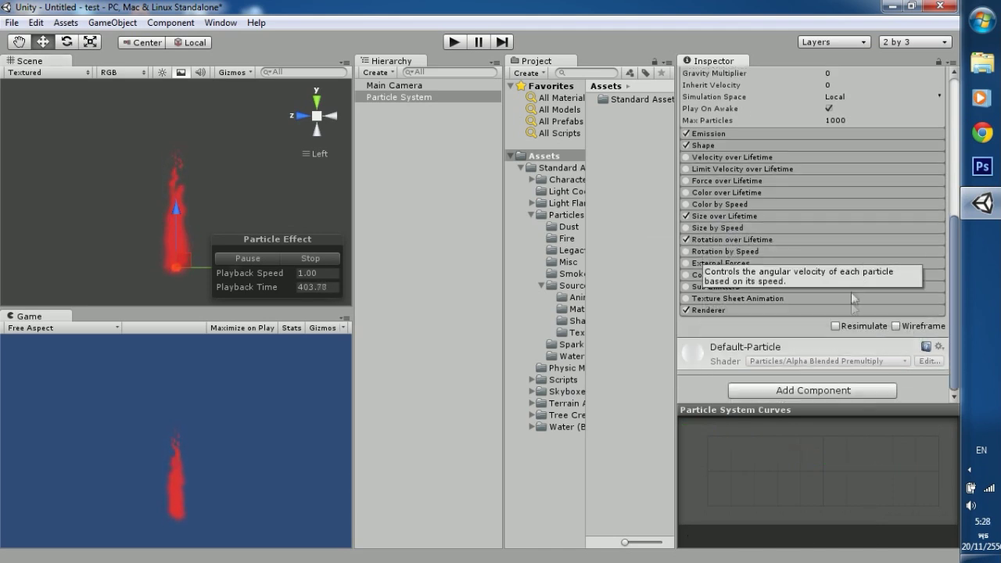
click(759, 310)
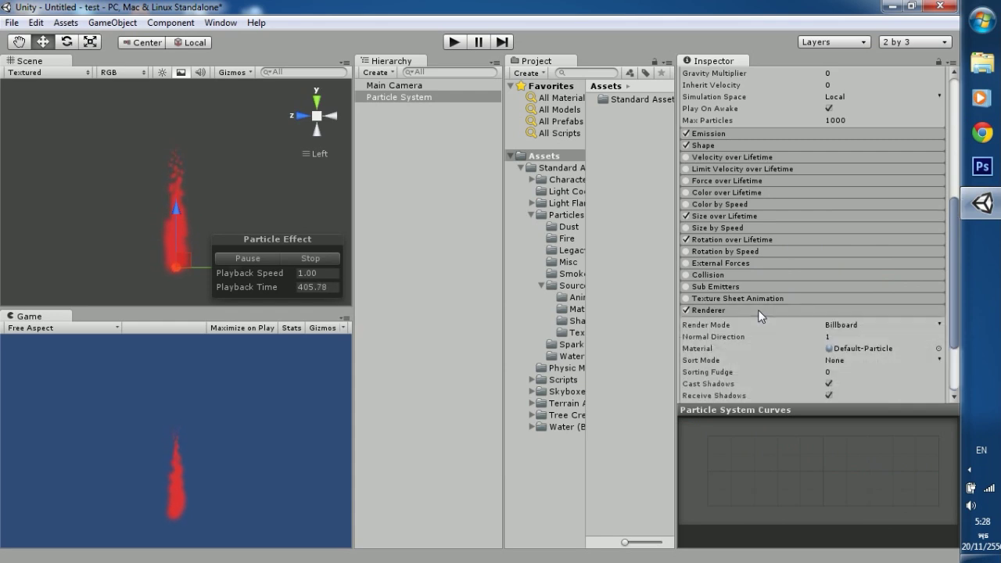
scroll(763, 308, down, 2)
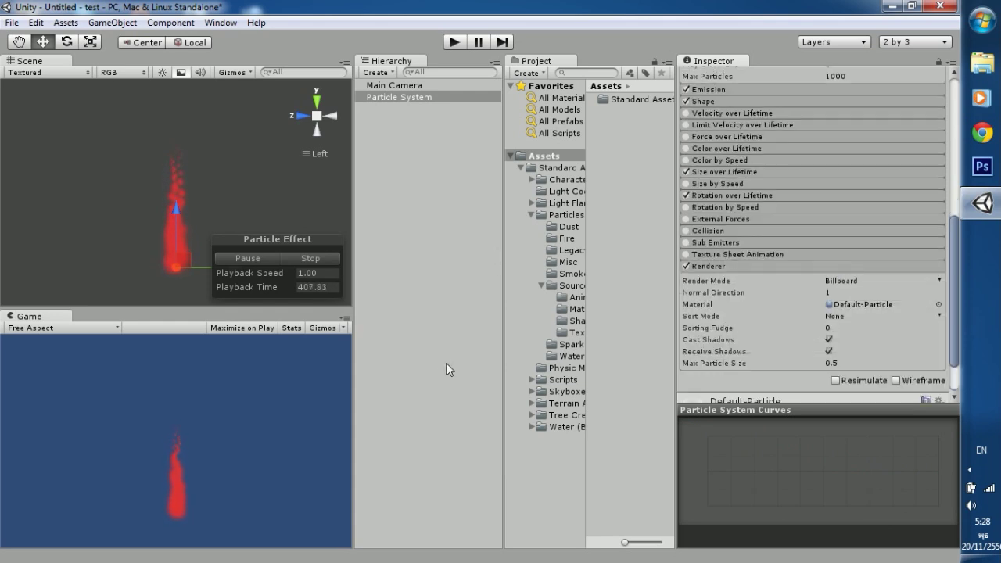
Widen the Project panel and folder tree, then select the Assets folder.
drag(502, 266, 407, 238)
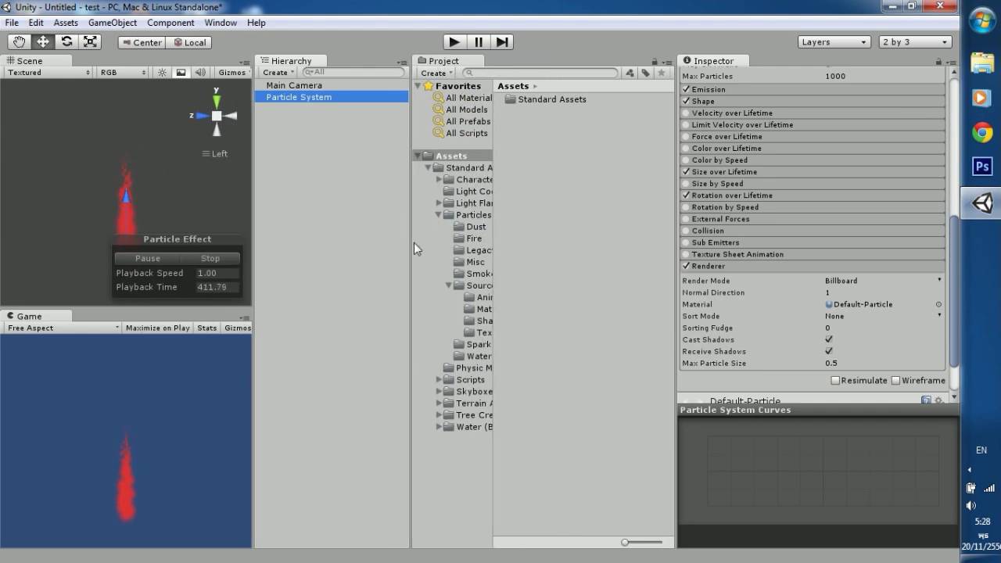
right_click(516, 190)
mouse_move(590, 202)
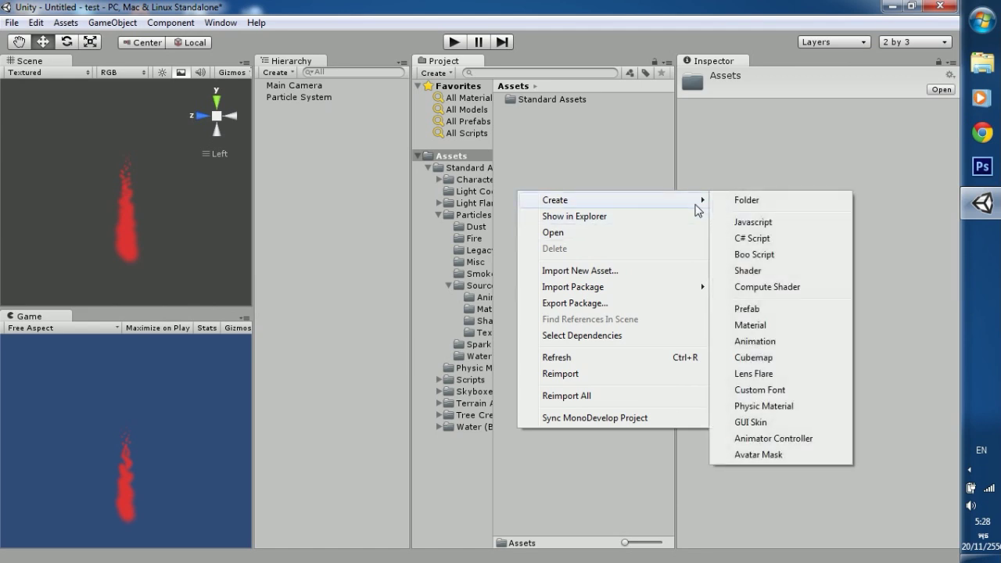
click(547, 142)
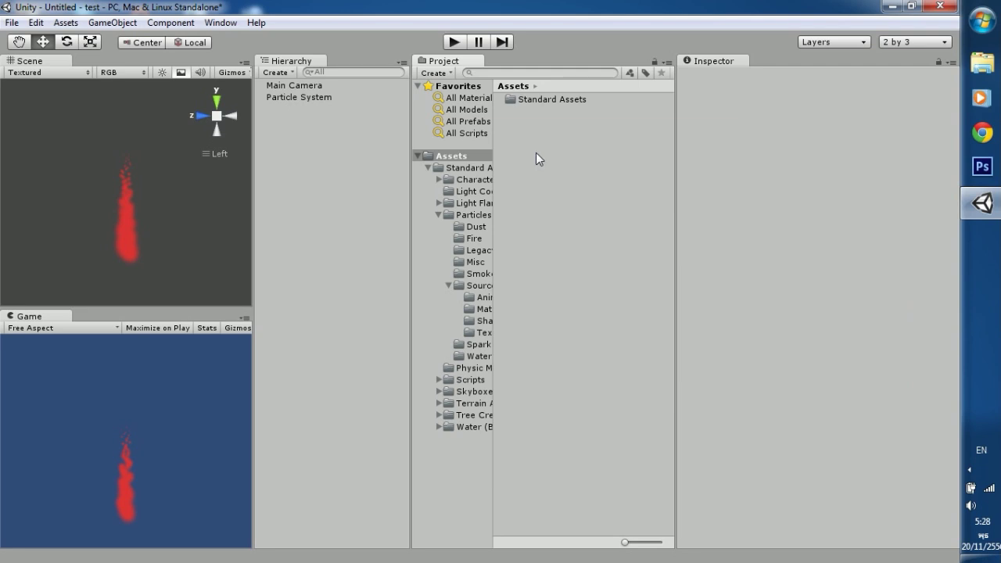
drag(492, 138, 577, 139)
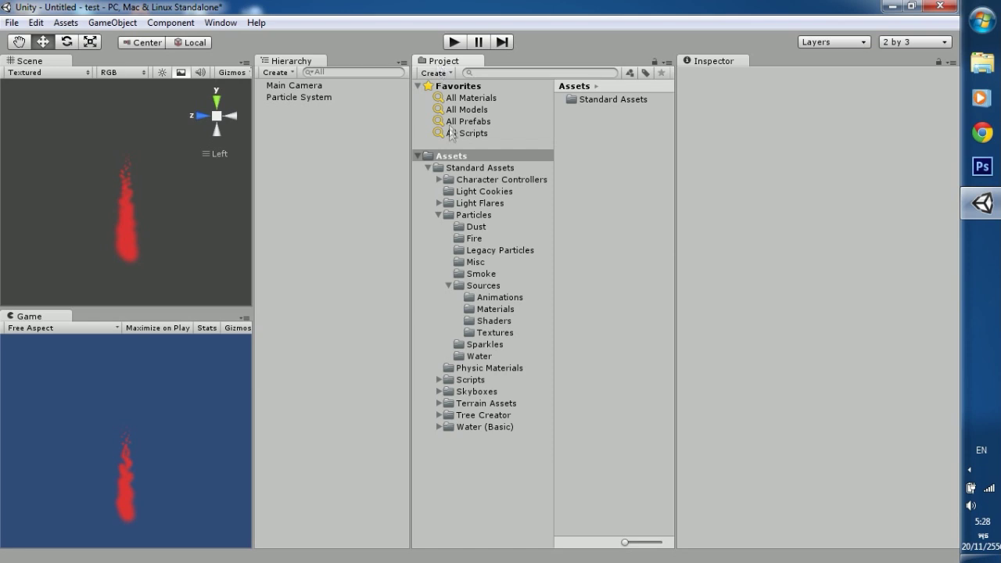
click(458, 159)
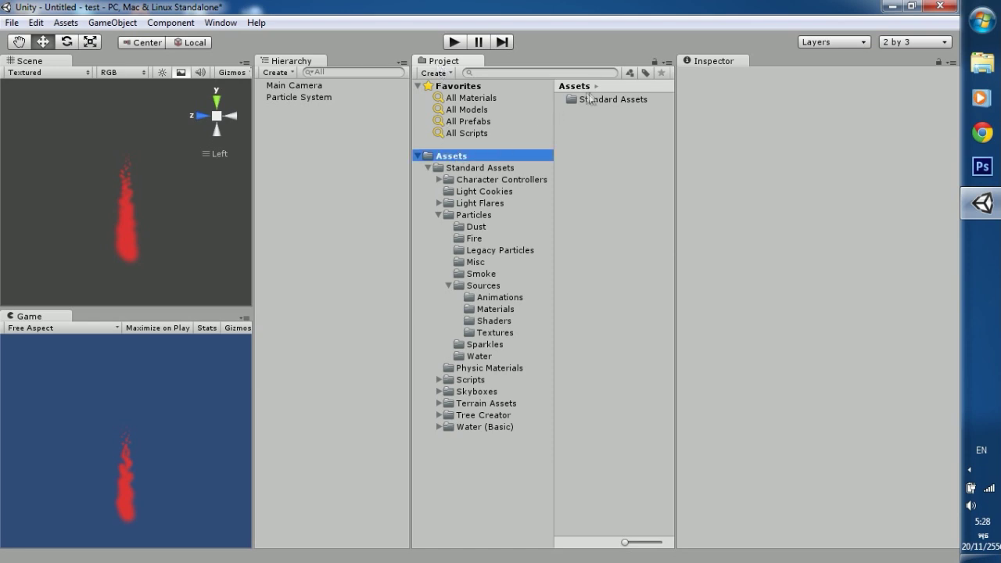
Create a new material in Assets and rename it 'fire'.
right_click(575, 151)
mouse_move(627, 161)
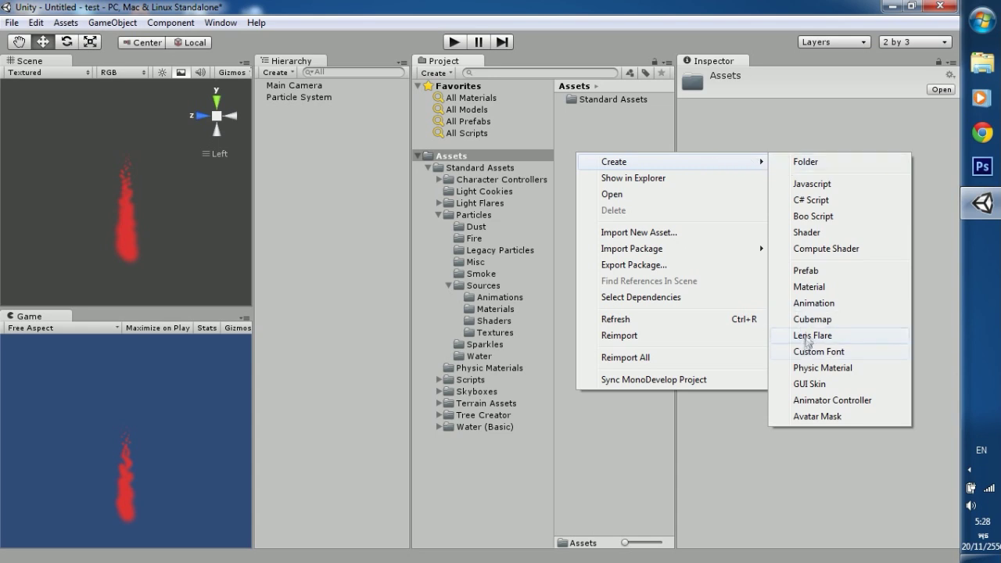
click(810, 286)
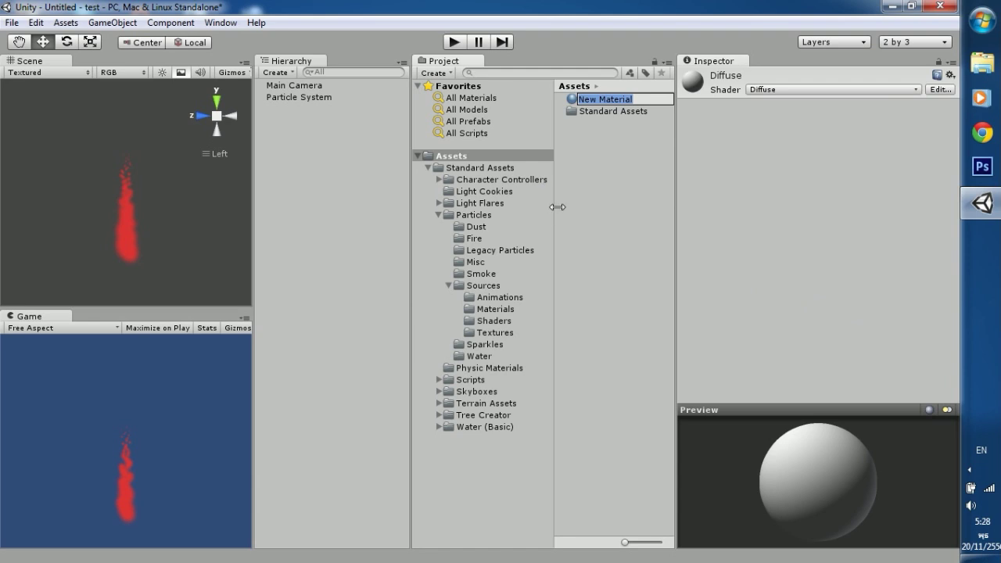
drag(557, 207, 502, 206)
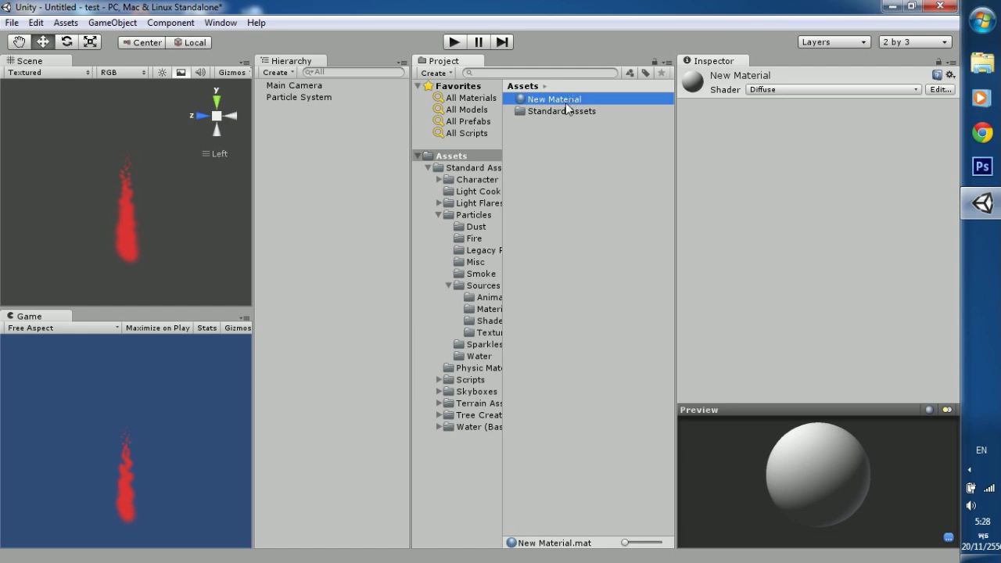
click(562, 103)
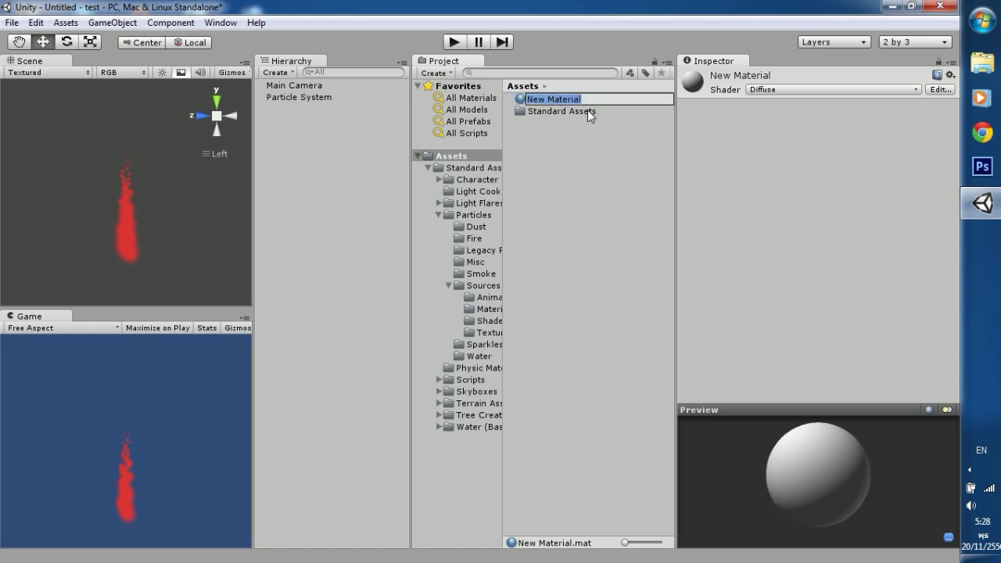
key(BackSpace)
text(fire)
click(587, 111)
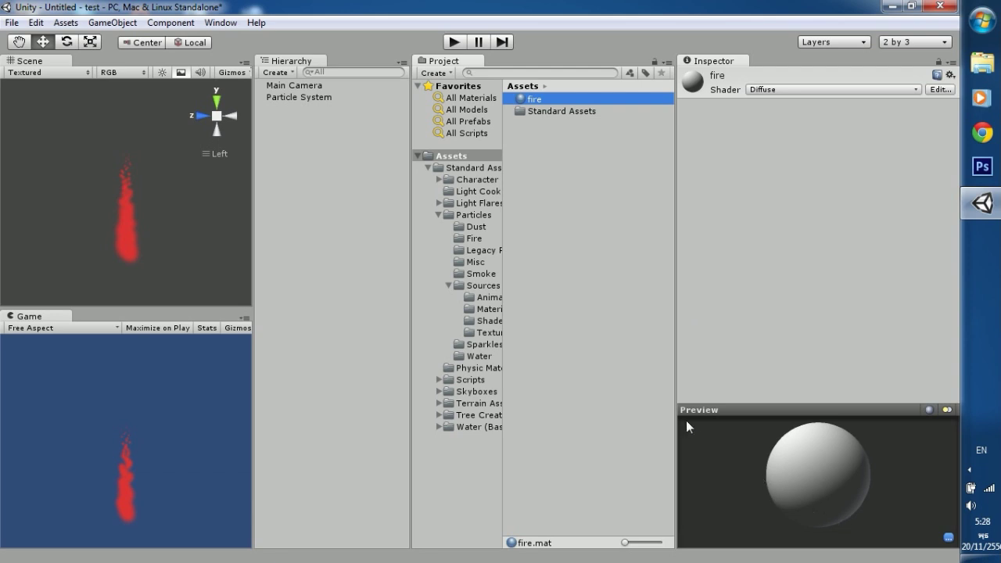
click(982, 133)
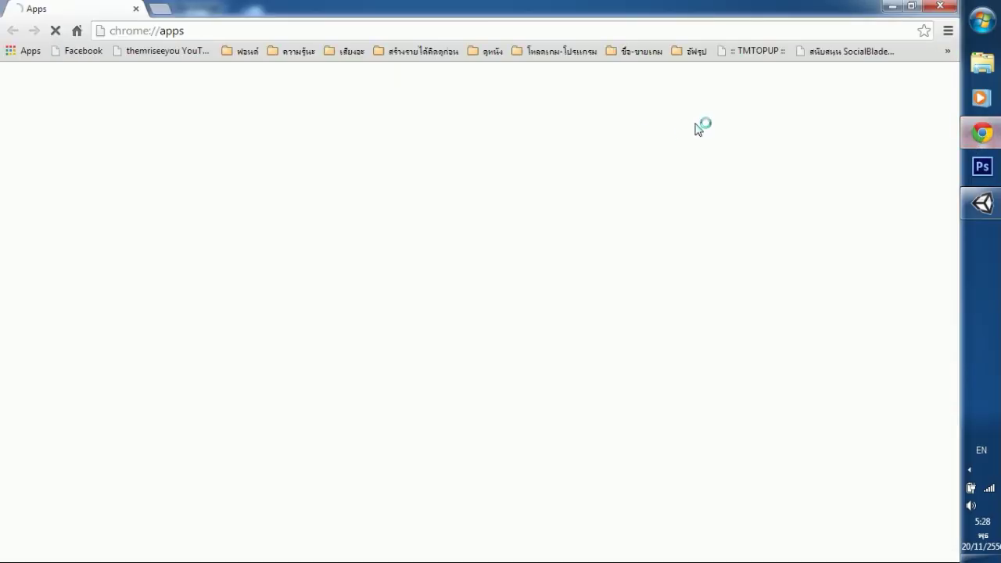
Search Google for 'texture fire'.
click(153, 217)
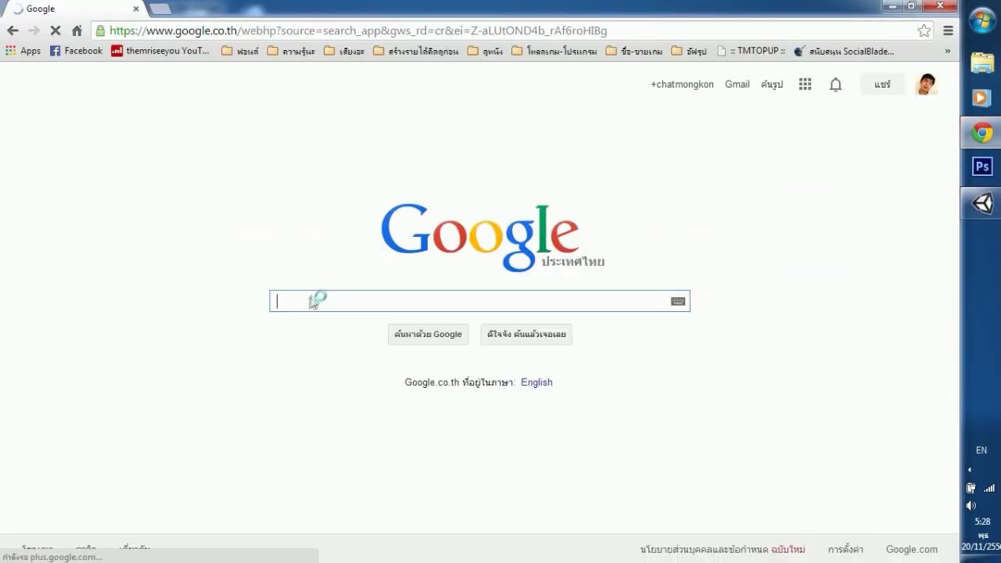
text(te)
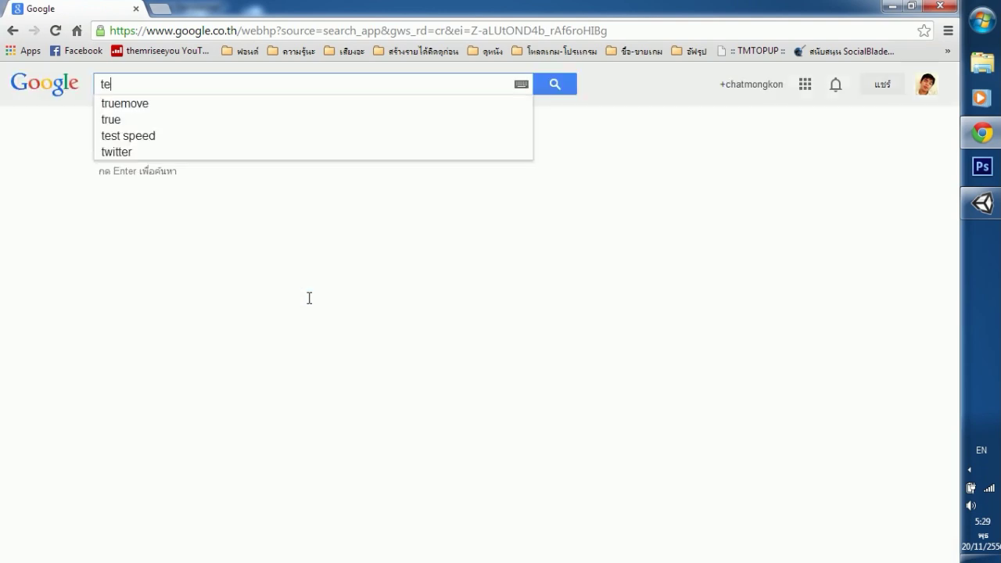
text(xture)
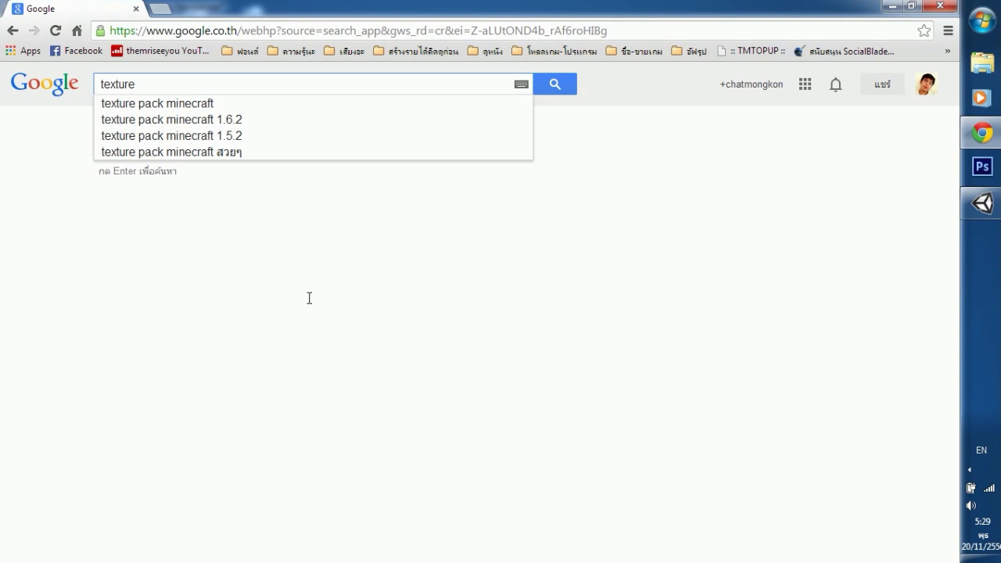
text( fire)
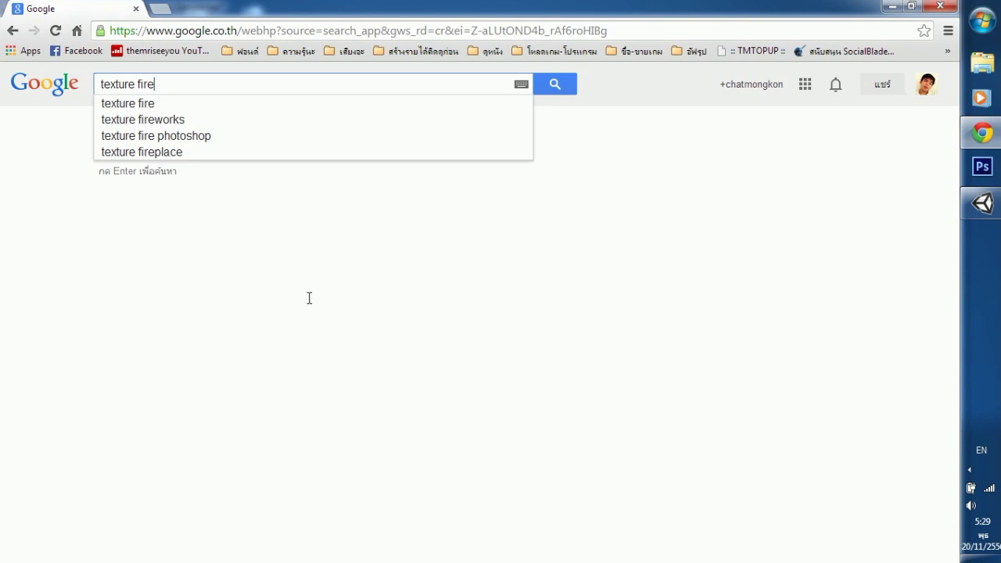
key(Return)
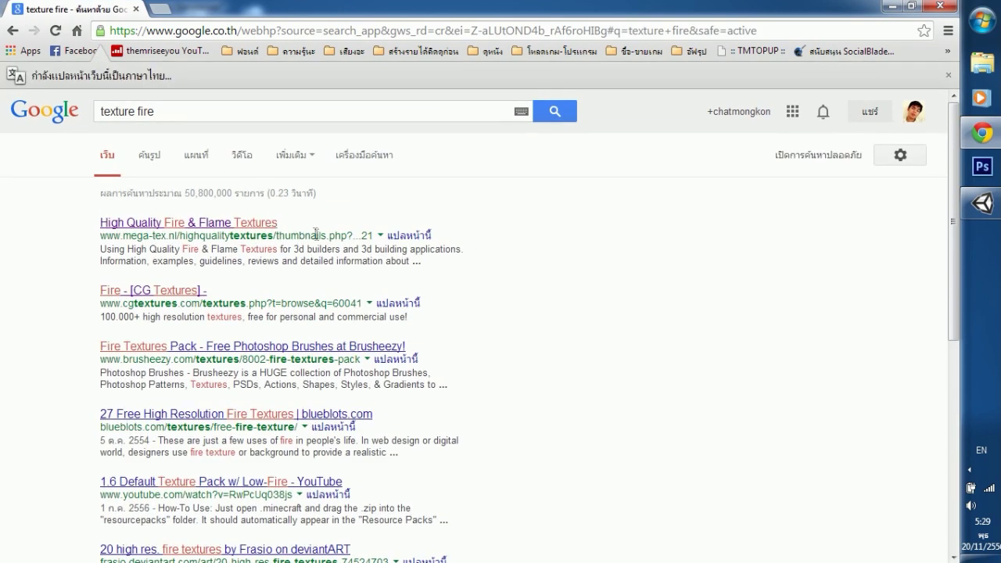
Open the Mega-Tex and CGTextures fire results in new tabs and browse Mega-Tex to page 14.
middle_click(239, 223)
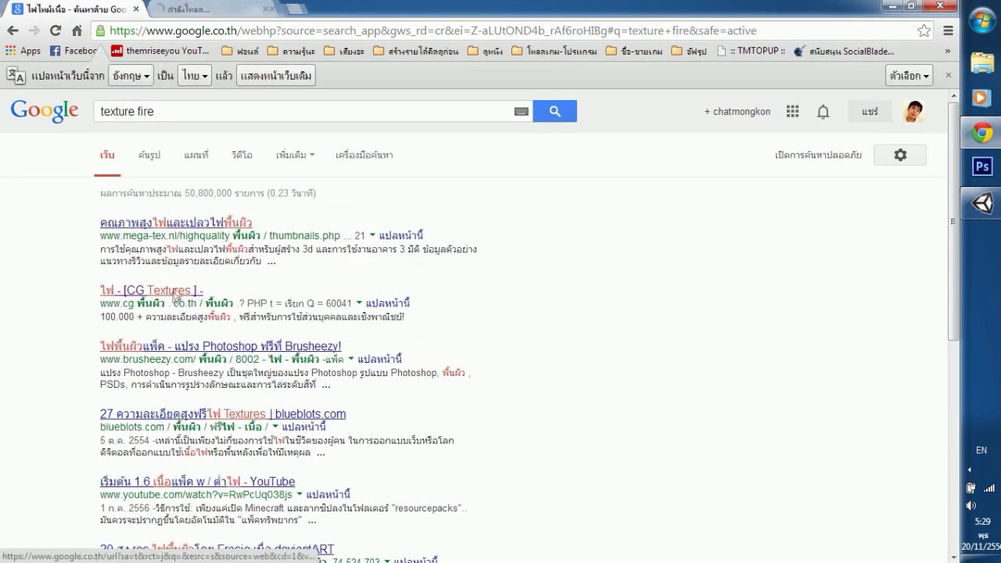
middle_click(172, 290)
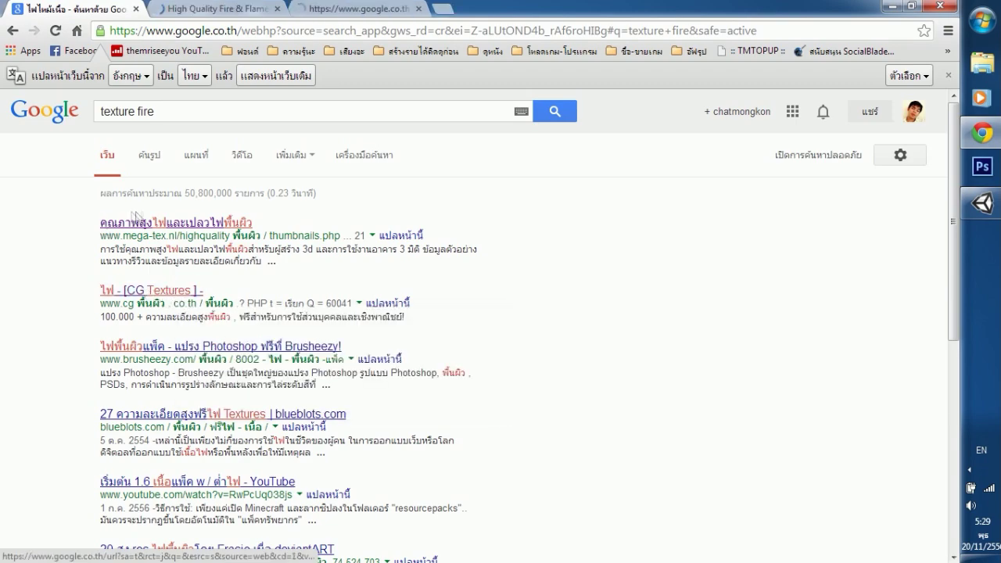
click(205, 8)
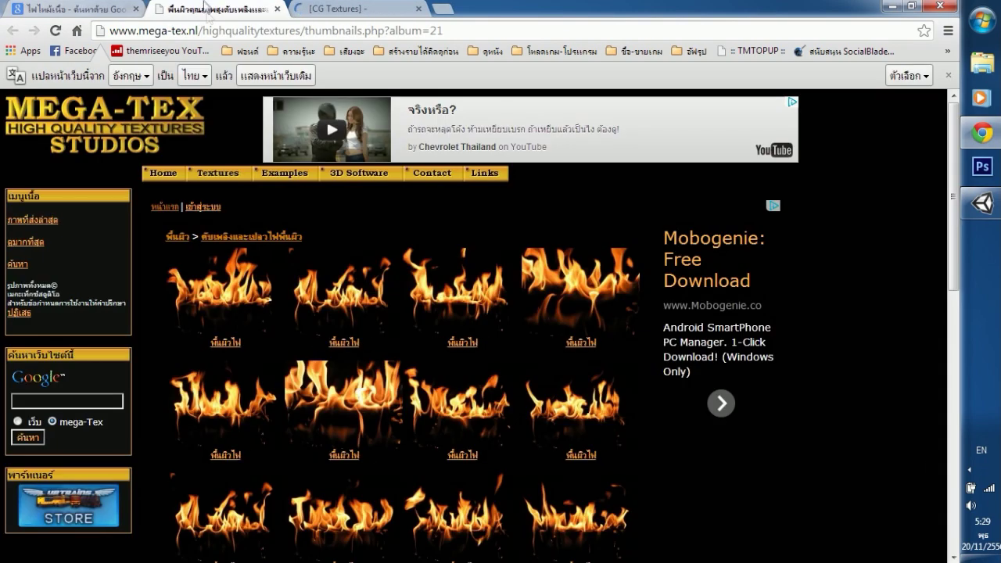
scroll(279, 161, down, 4)
scroll(286, 175, down, 3)
scroll(286, 178, down, 1)
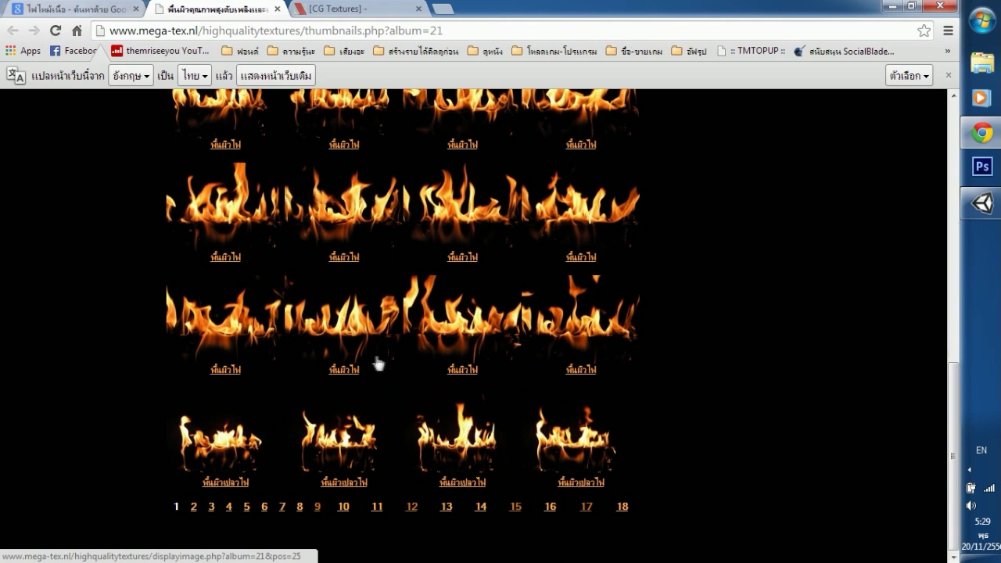
click(477, 508)
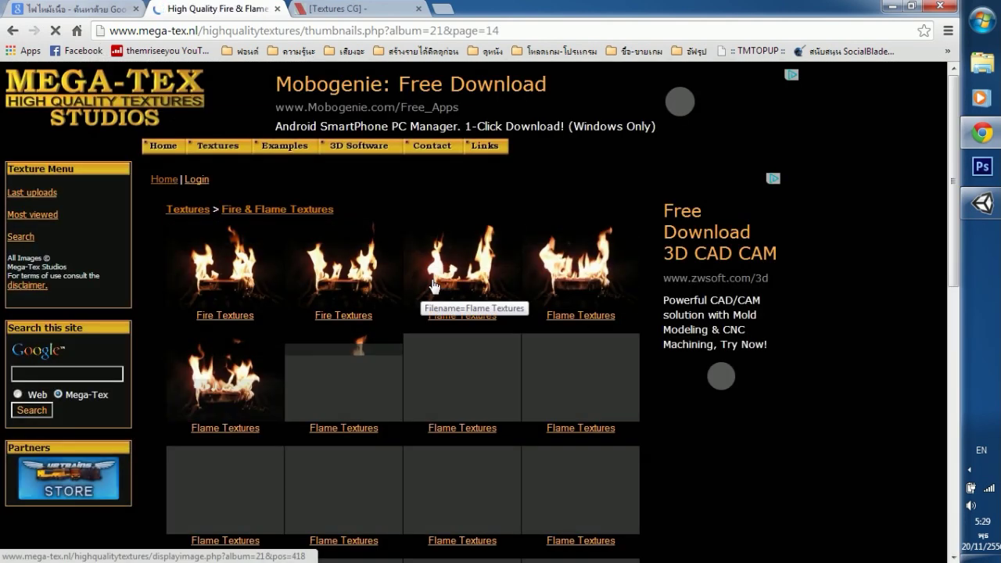
Switch to the CGTextures Fire category page with its sparkler, flame and smoke subfolders.
scroll(431, 285, down, 5)
scroll(399, 229, up, 5)
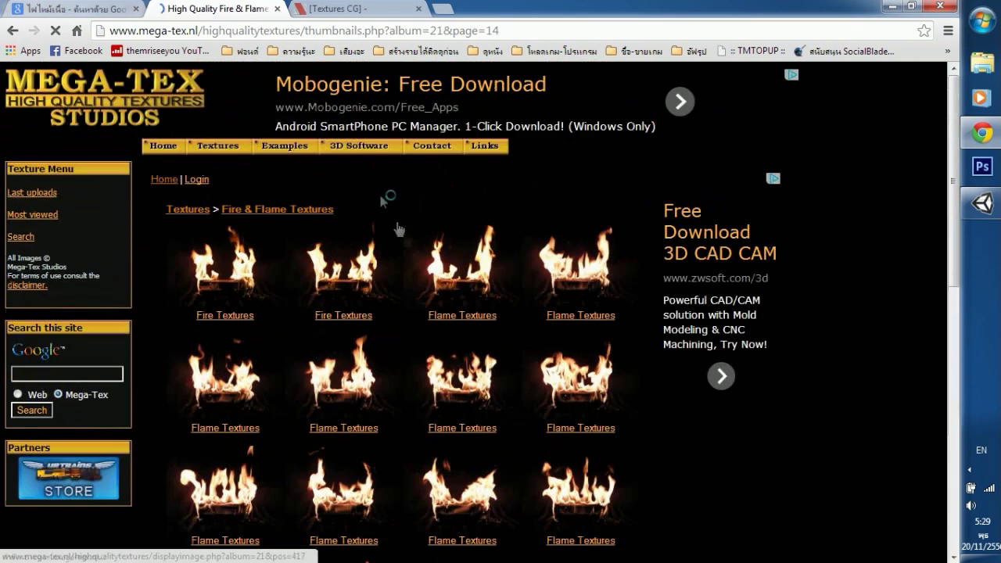
click(351, 9)
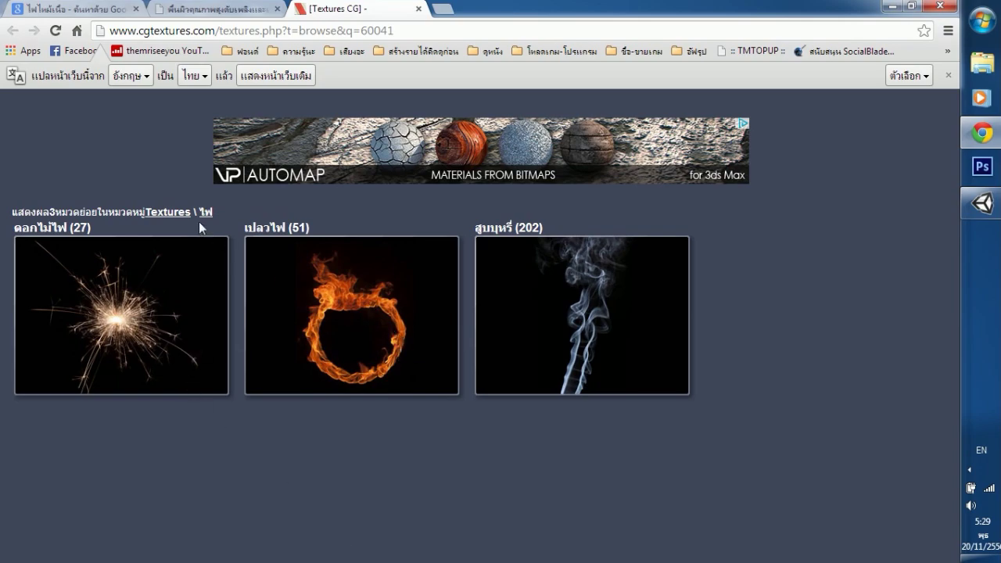
Open the Flames subcategory of the CGTextures Fire category.
click(167, 212)
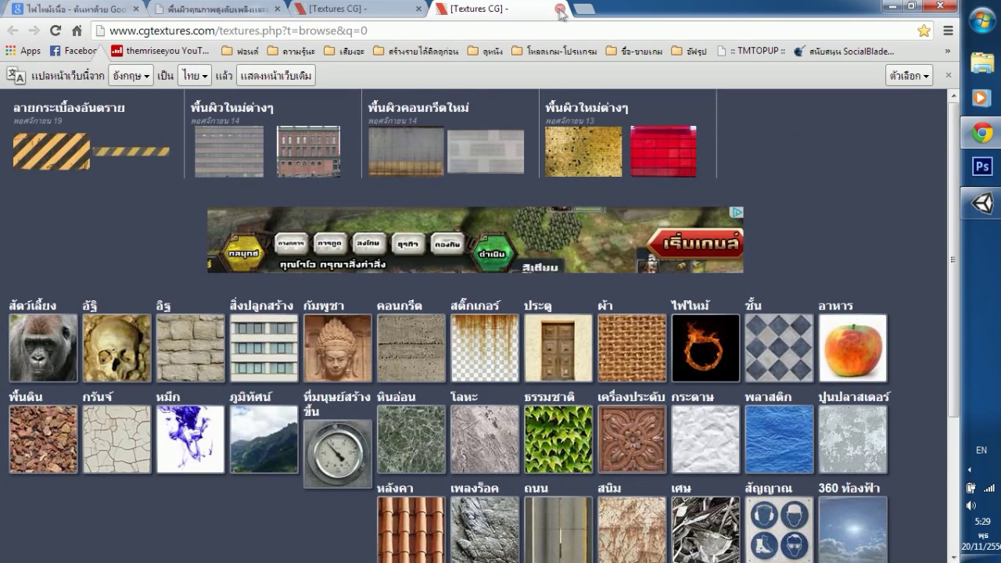
click(560, 8)
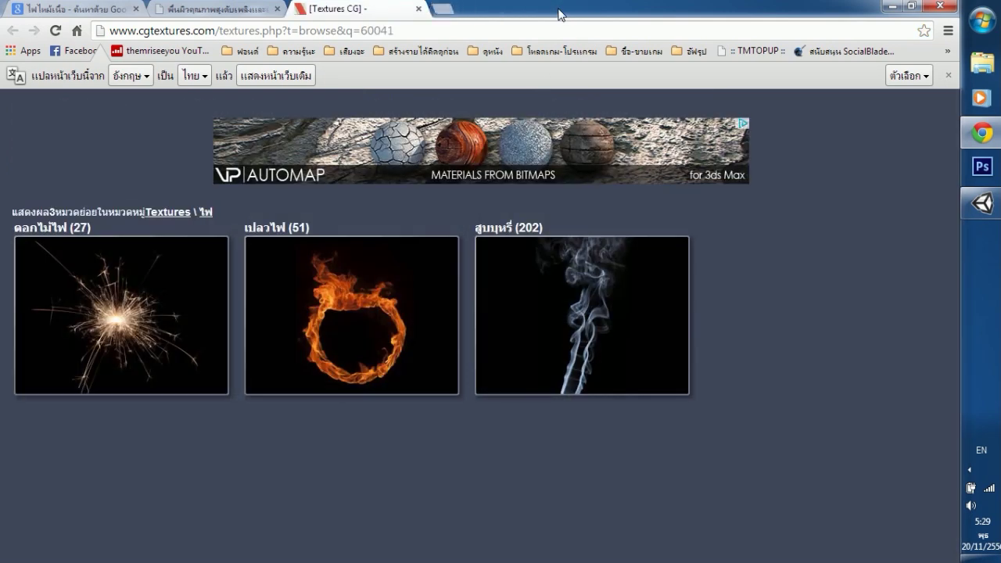
click(341, 296)
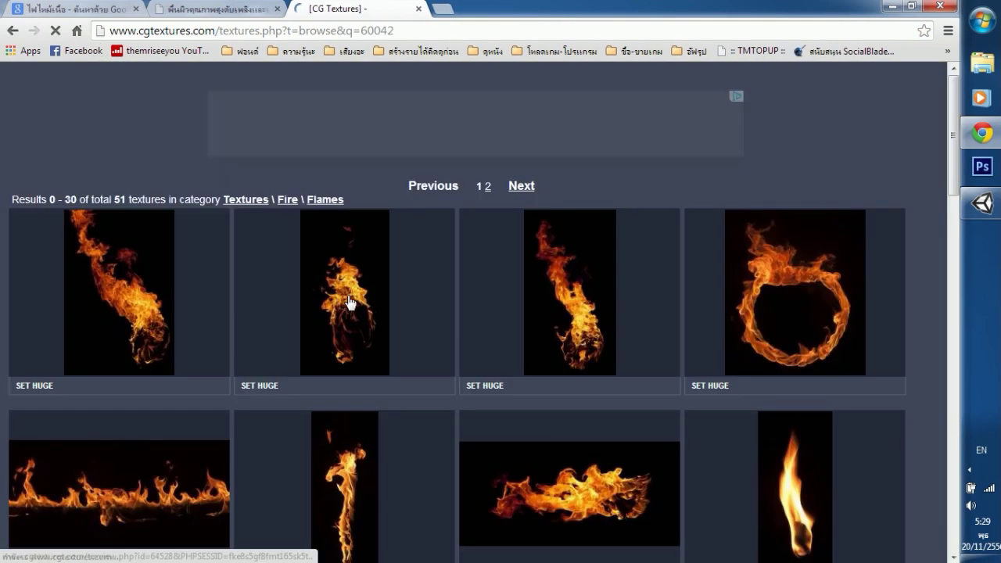
Scroll through the 51 flame textures and open the Flames0035 page.
scroll(350, 303, down, 2)
scroll(349, 305, down, 2)
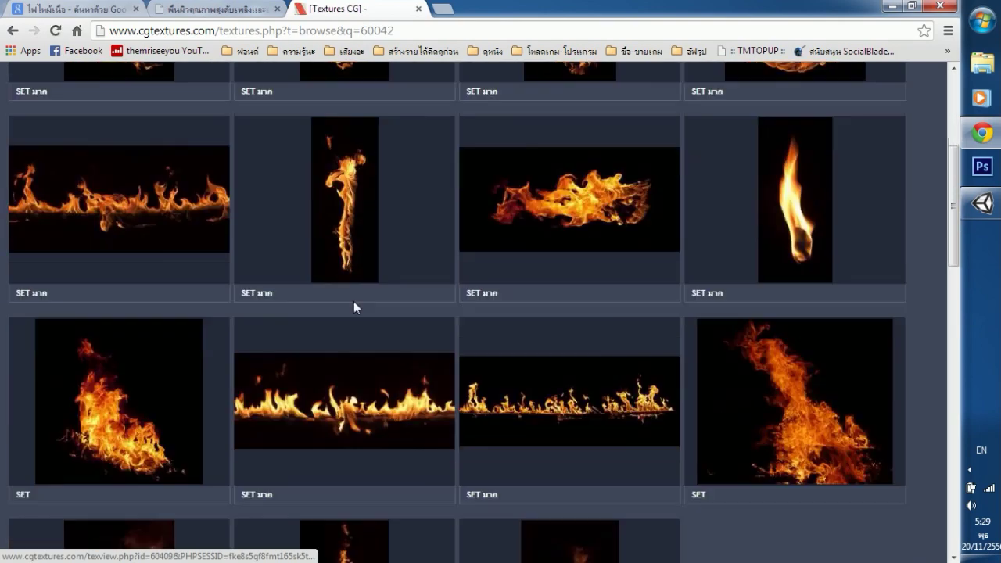
scroll(353, 301, down, 3)
scroll(353, 302, down, 3)
scroll(353, 305, down, 3)
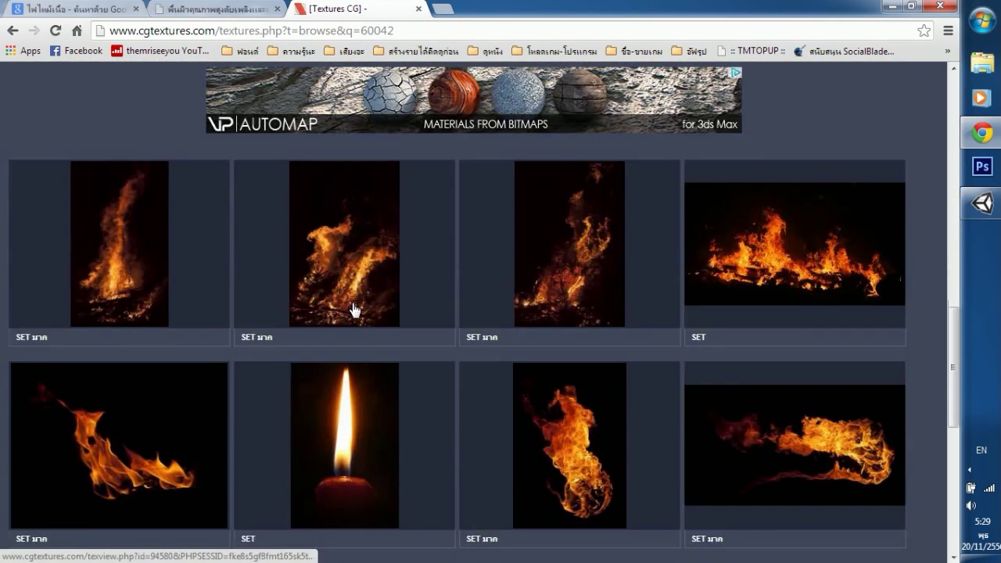
scroll(360, 313, down, 2)
scroll(372, 324, down, 2)
scroll(371, 323, up, 2)
scroll(388, 318, down, 1)
scroll(501, 222, down, 3)
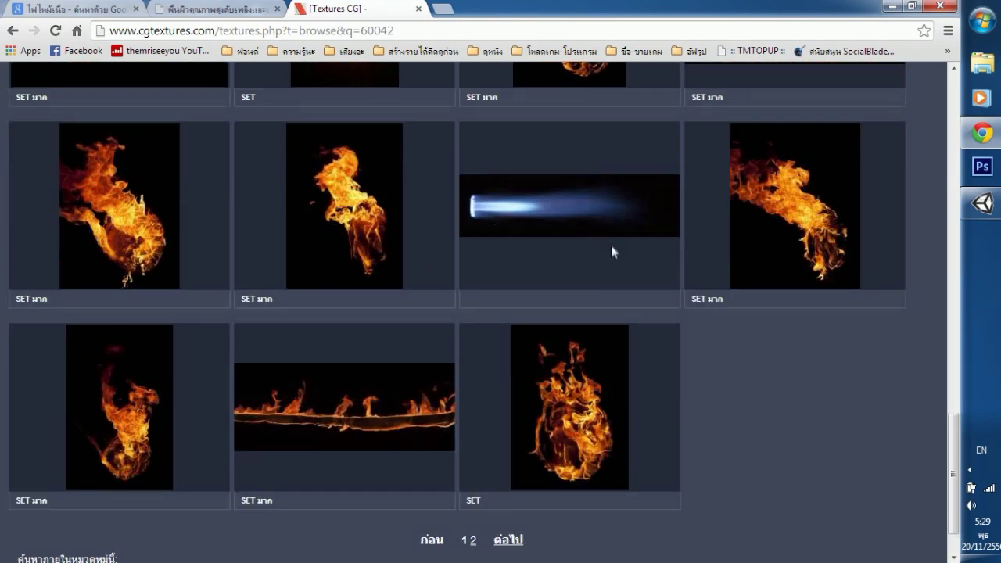
scroll(602, 262, up, 5)
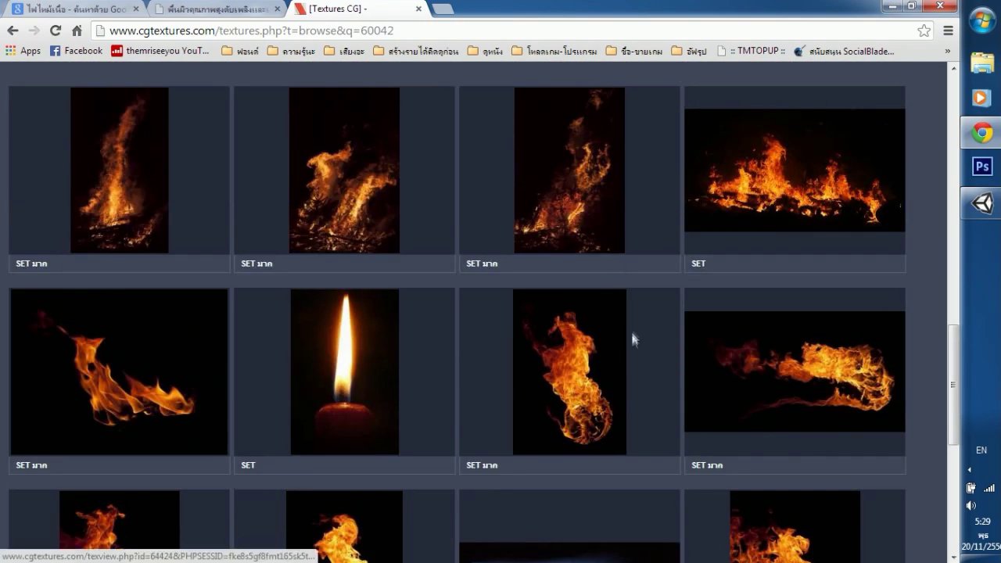
click(571, 391)
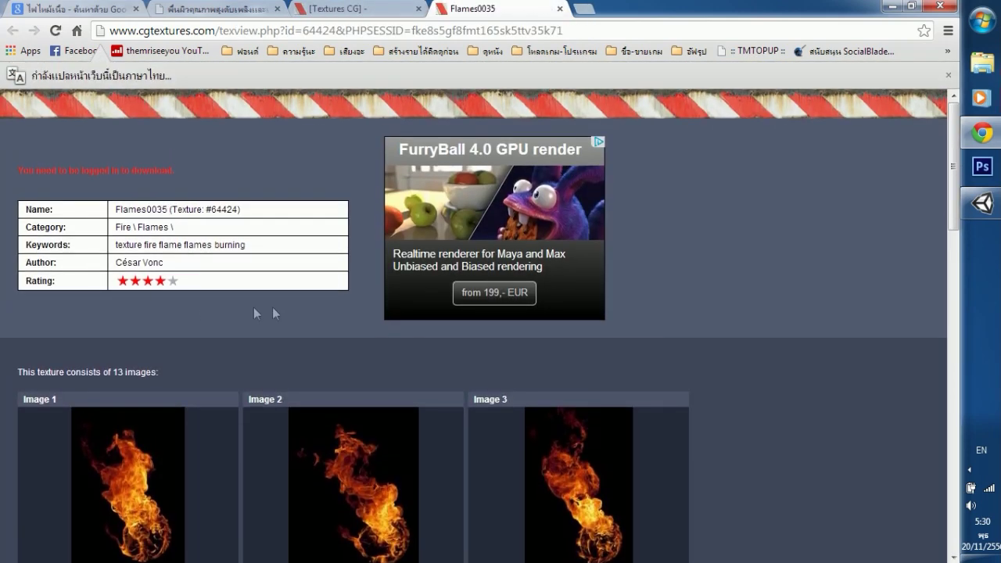
Scroll to image 11 of Flames0035 and try its large-version download link.
scroll(251, 313, down, 3)
scroll(365, 304, down, 2)
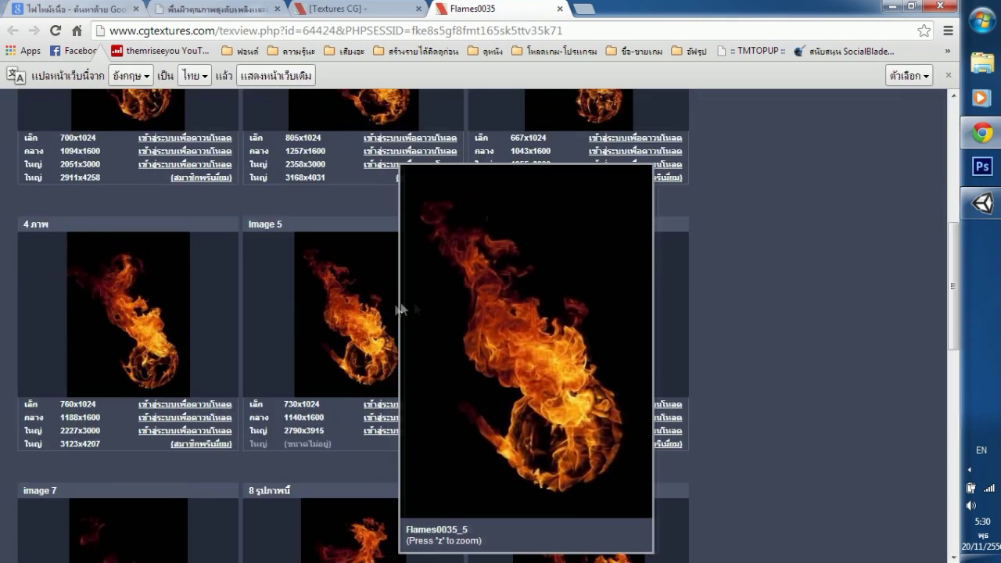
scroll(793, 316, down, 3)
scroll(745, 323, down, 2)
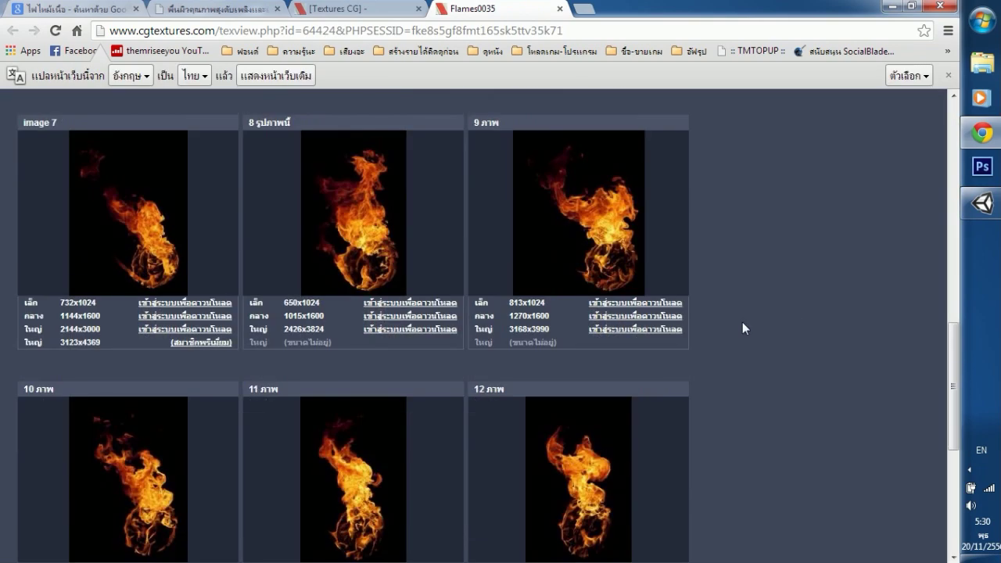
scroll(742, 321, down, 3)
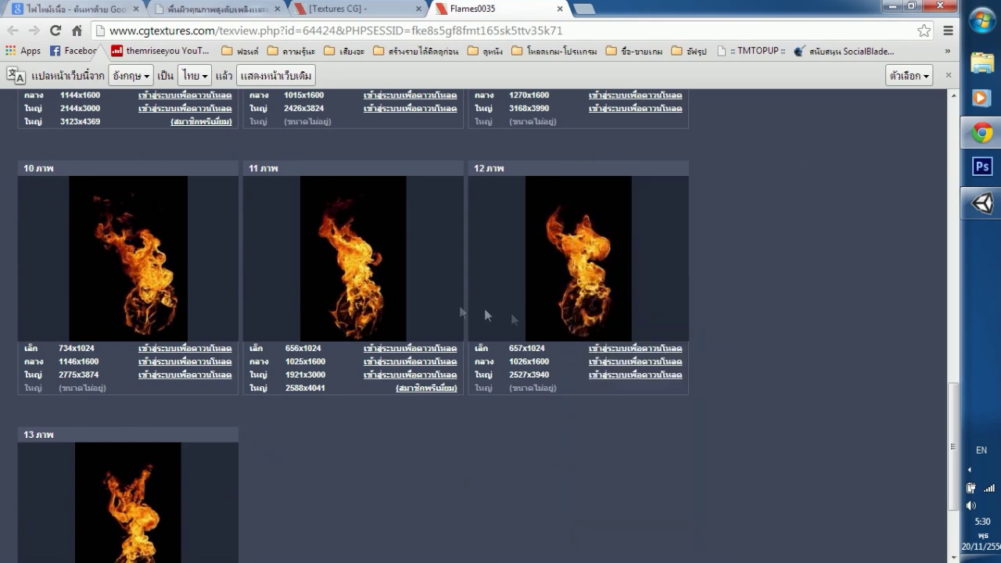
mouse_move(330, 297)
mouse_move(415, 382)
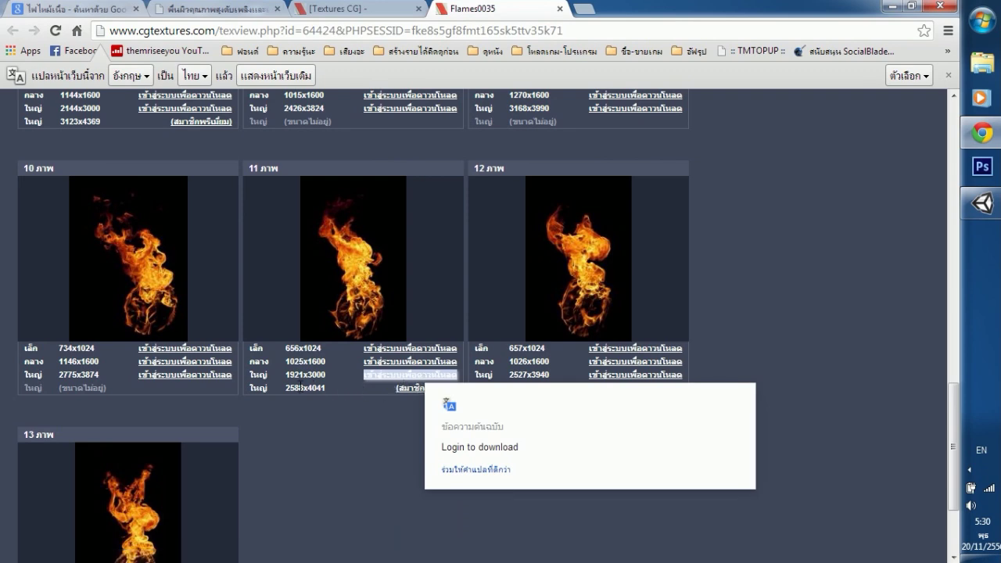
click(399, 377)
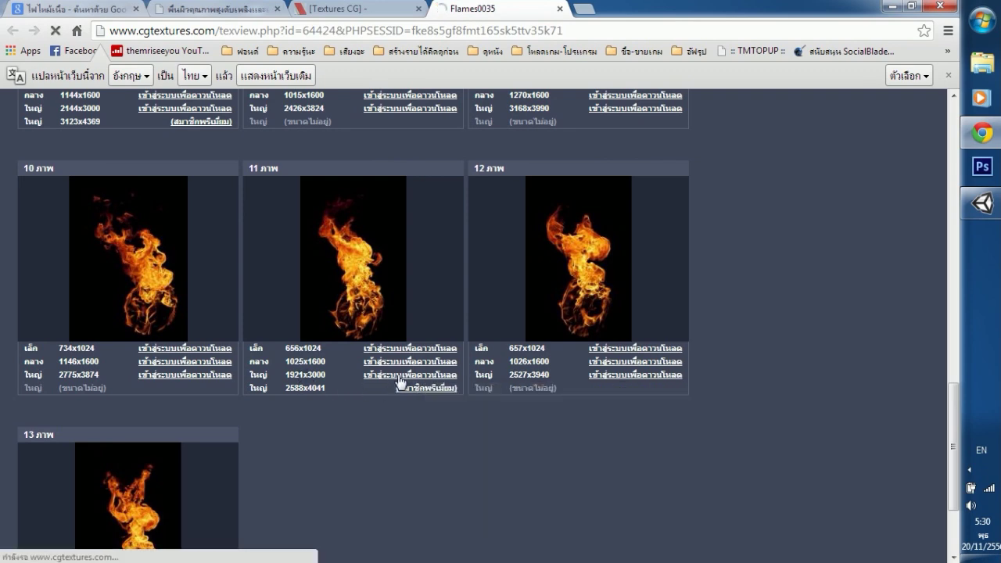
Choose 'Save image as...' on the flame image.
scroll(381, 341, down, 1)
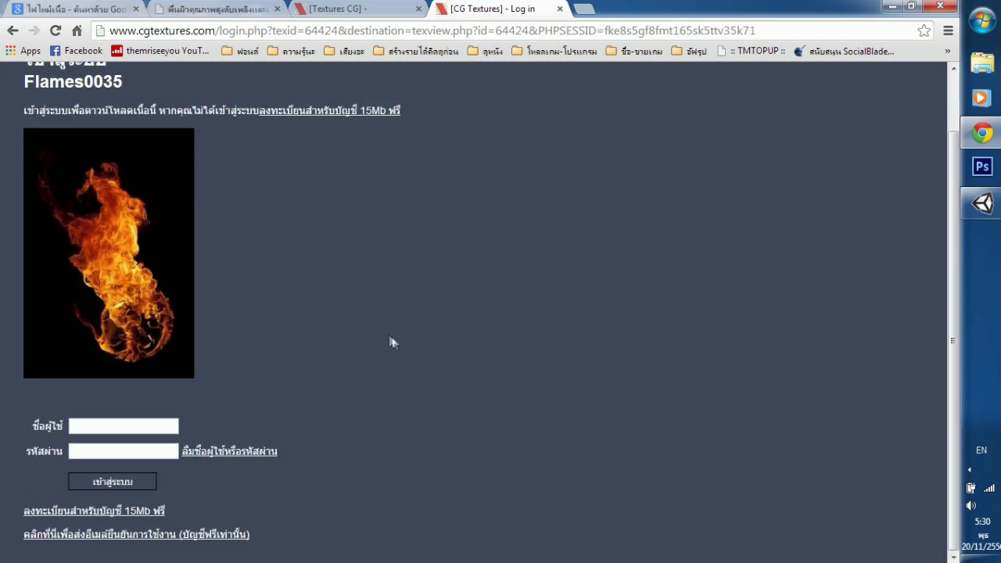
right_click(89, 242)
click(190, 250)
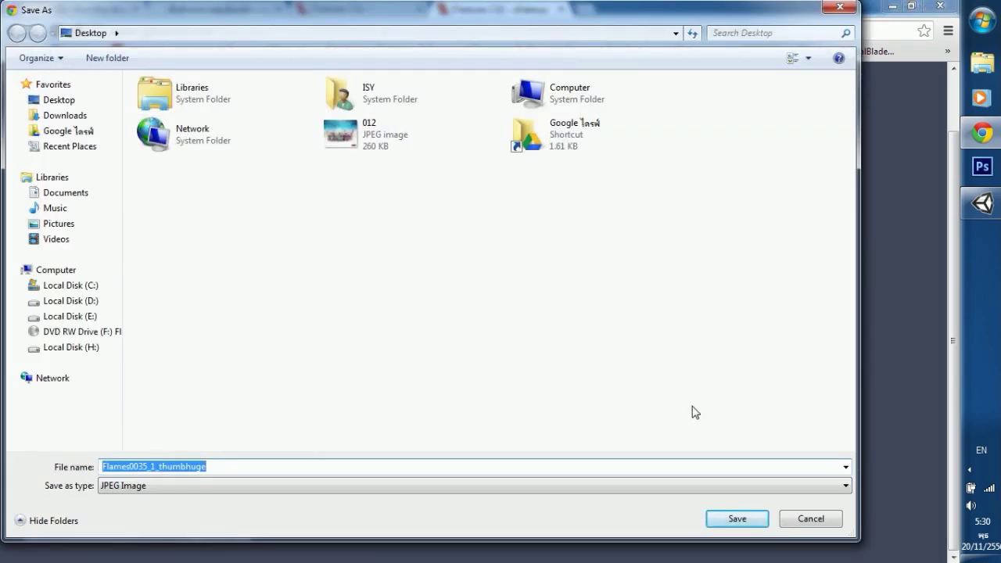
Save Flames0035_1_thumbhuge to the Desktop and drag it into Unity's Assets folder.
click(736, 519)
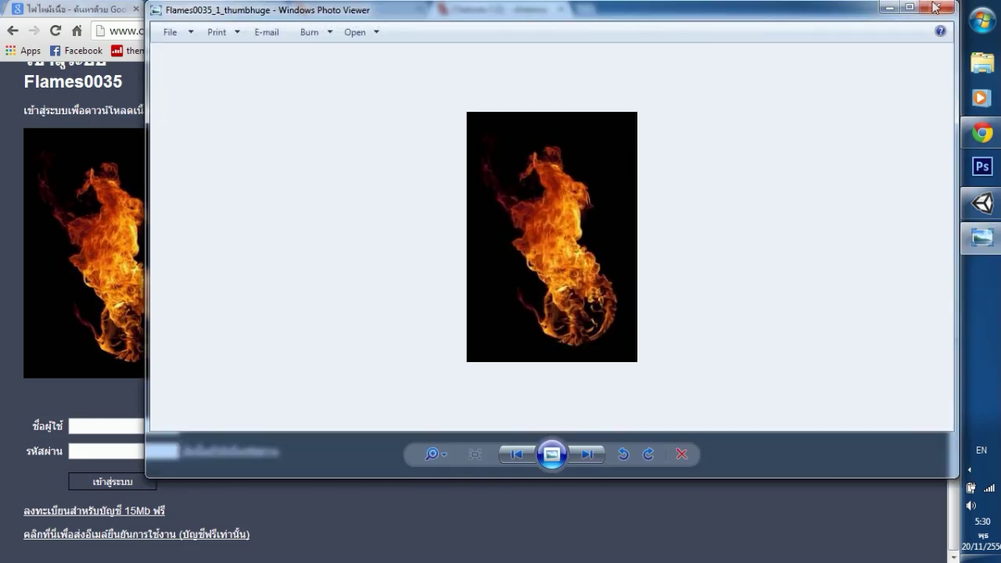
click(936, 8)
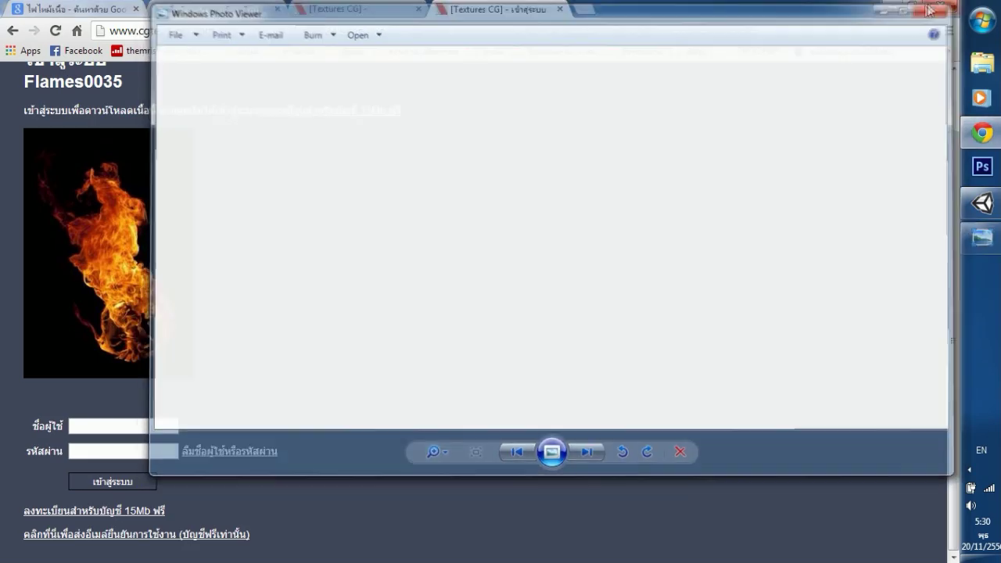
click(896, 8)
click(896, 7)
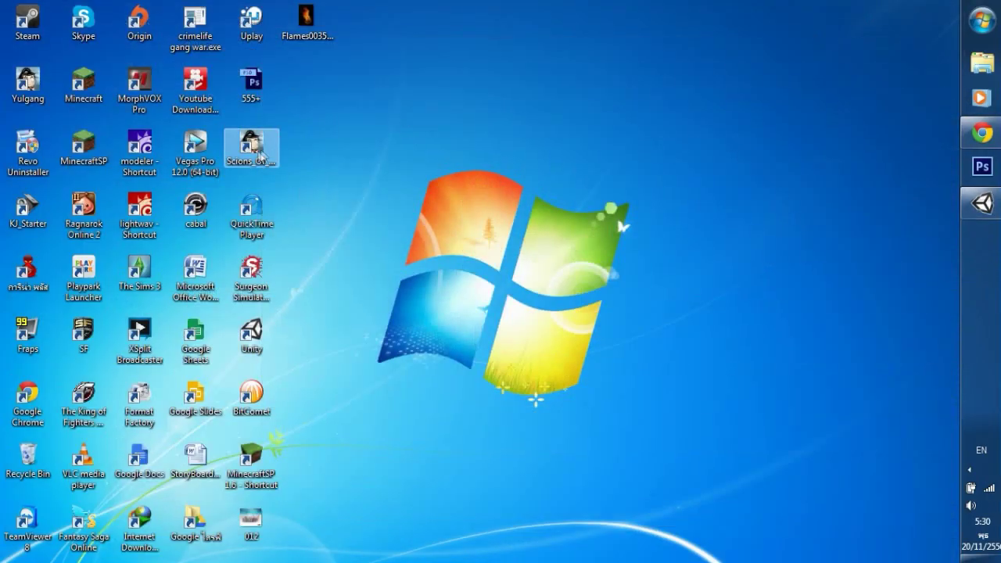
mouse_move(305, 24)
mouse_down()
mouse_move(980, 205)
mouse_move(564, 195)
mouse_up()
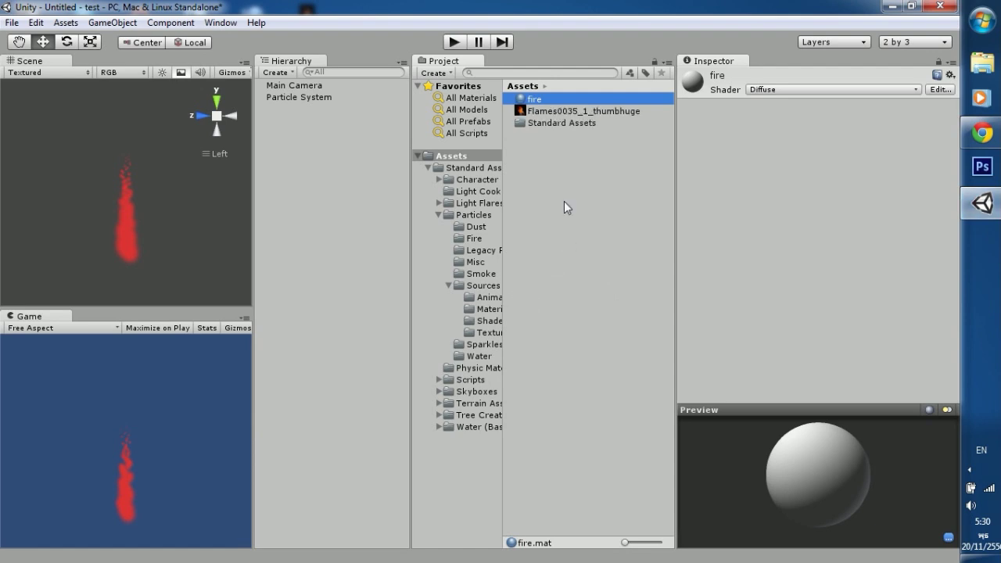
Inspect the imported flame texture's settings and the fire material's shader list.
click(539, 112)
click(536, 100)
click(553, 111)
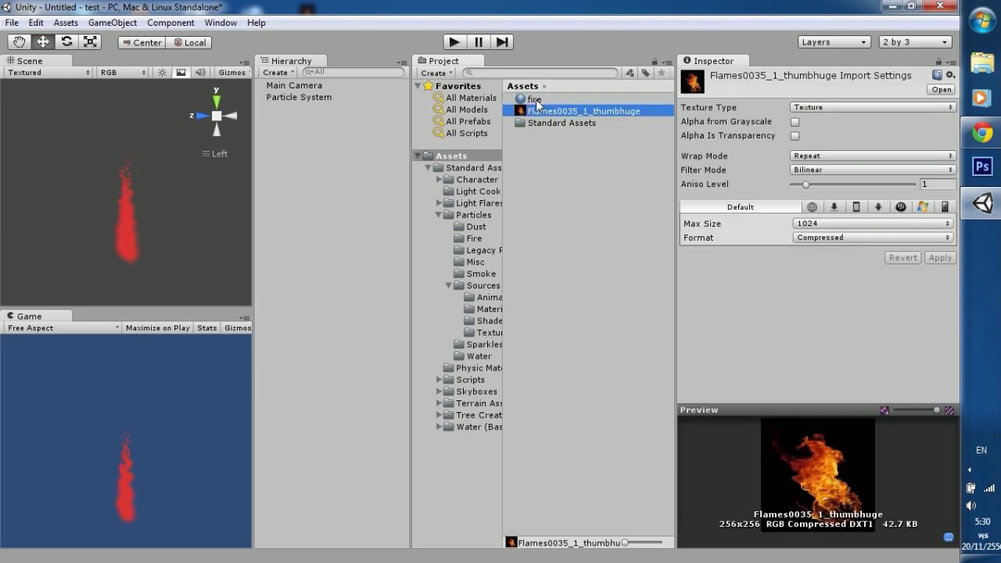
click(535, 100)
click(889, 90)
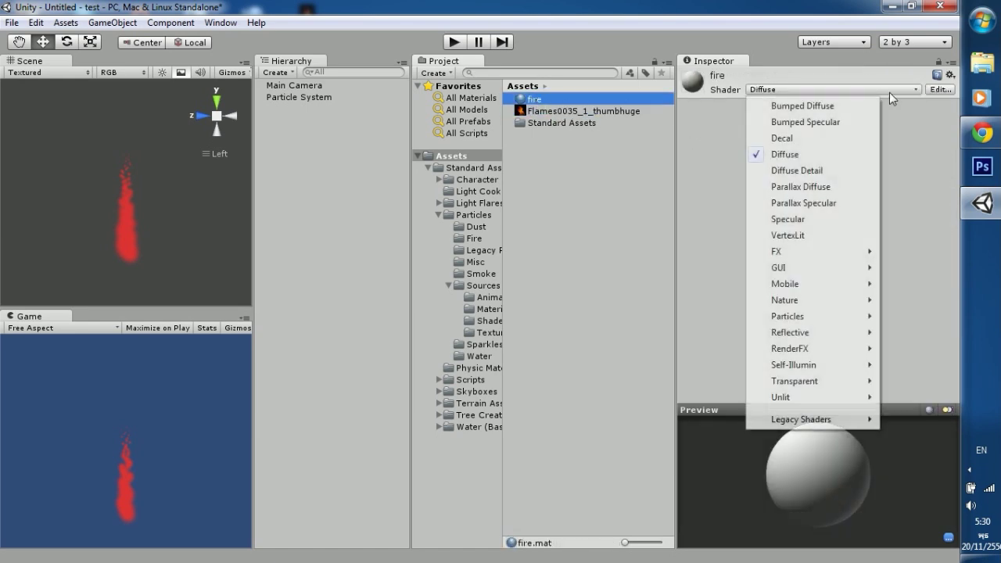
click(894, 91)
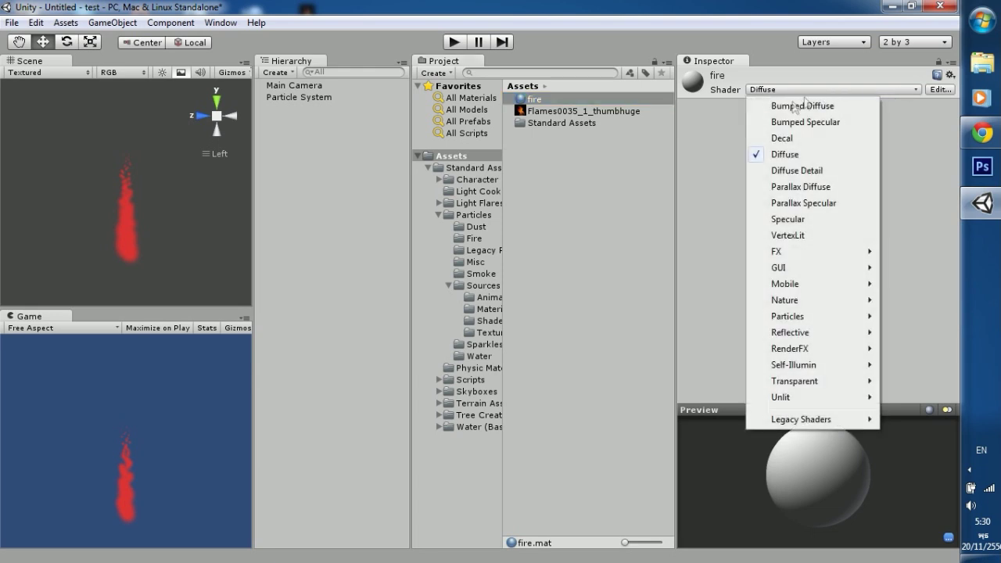
click(707, 131)
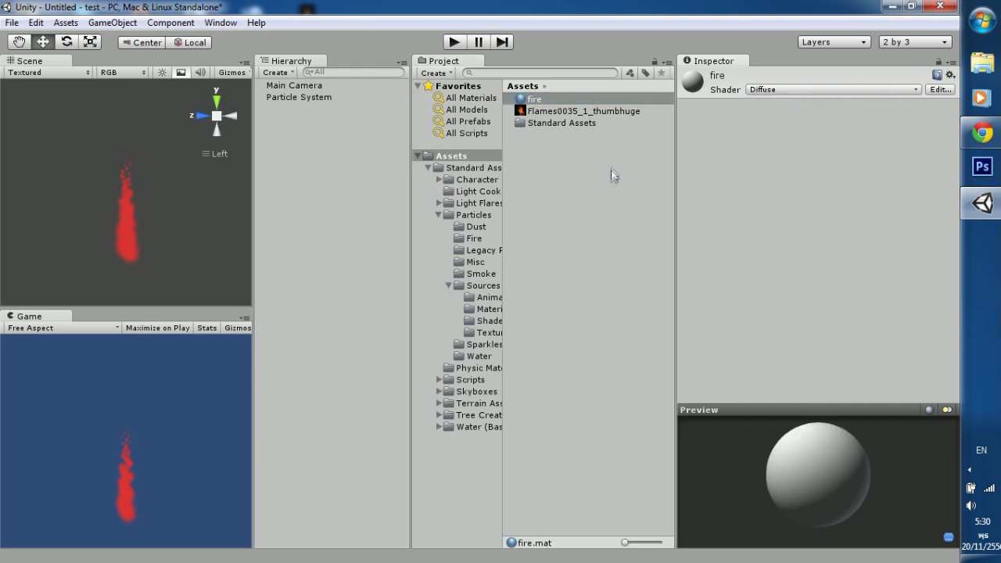
Apply the fire material to the Particle System and check its Renderer settings.
drag(534, 542, 311, 96)
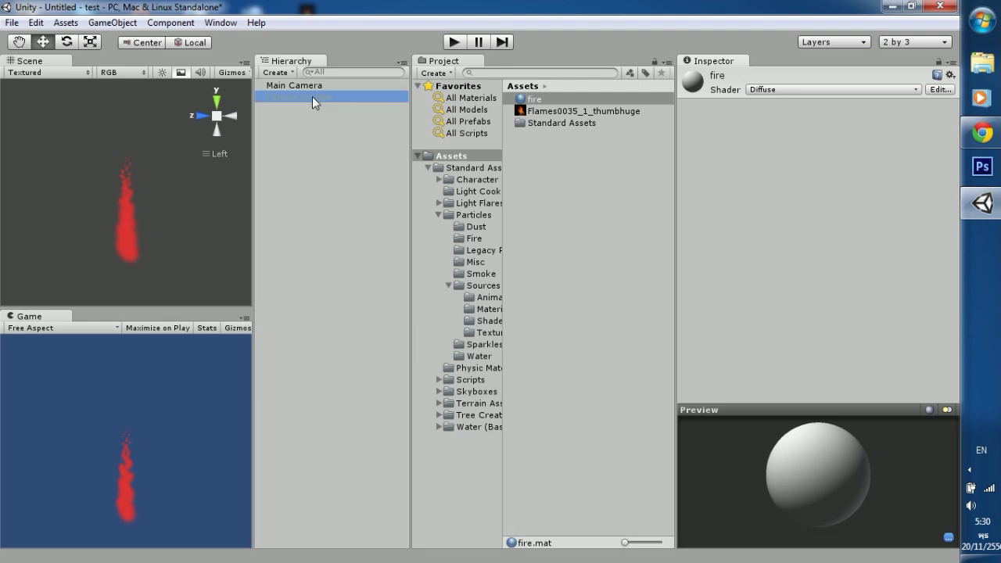
scroll(751, 288, down, 3)
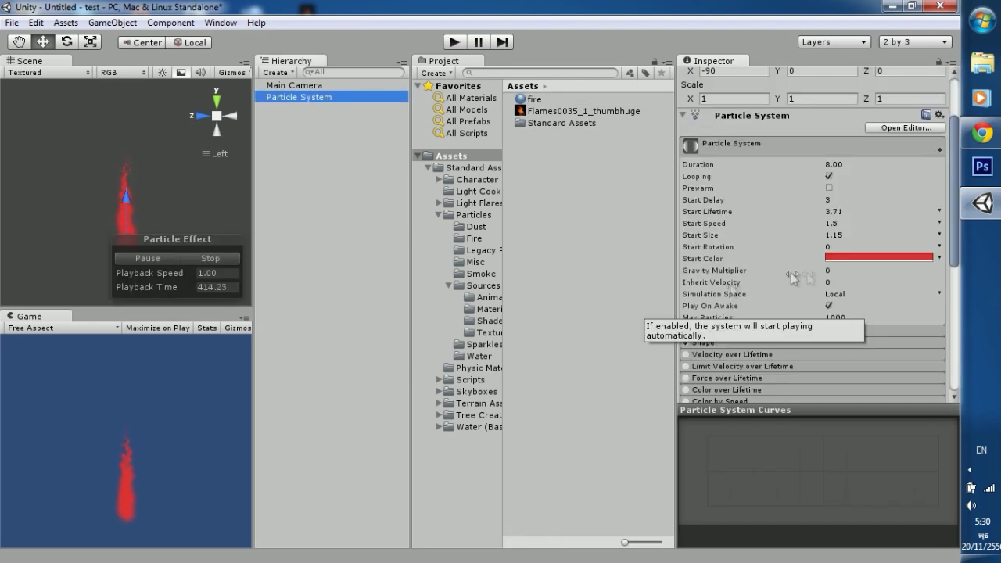
scroll(782, 278, down, 5)
scroll(735, 285, down, 5)
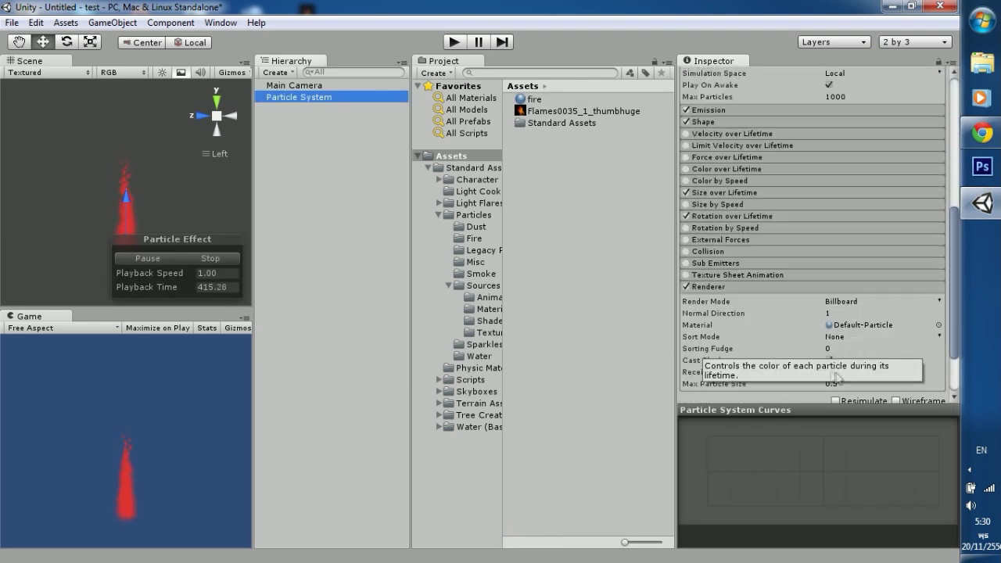
click(718, 288)
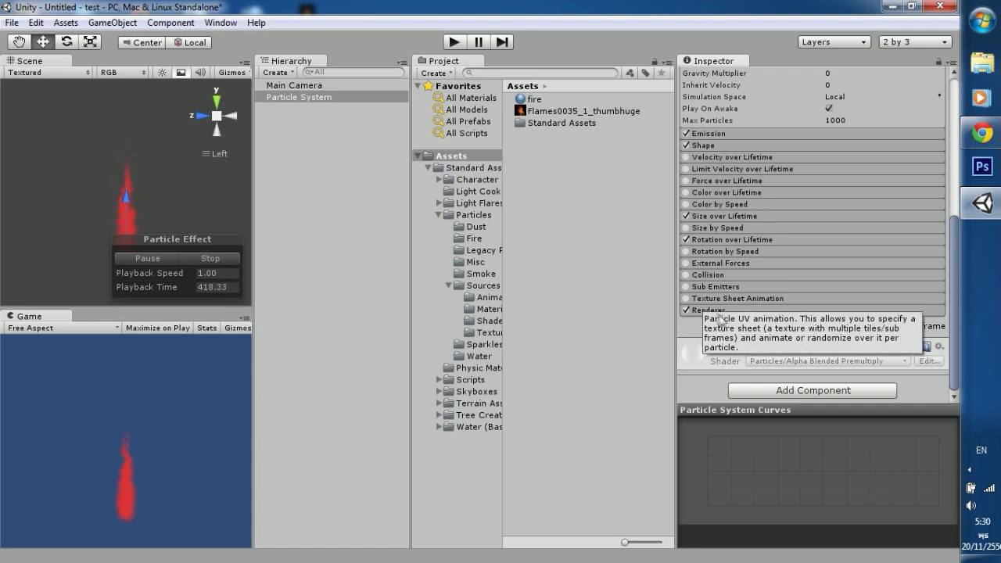
click(711, 308)
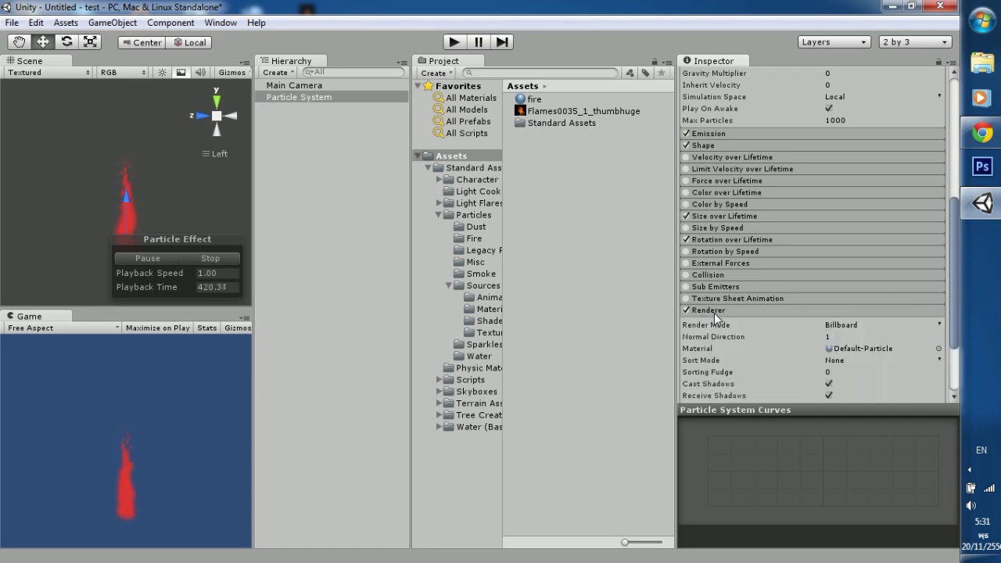
Set the fire material's shader to Particles/Additive.
click(532, 100)
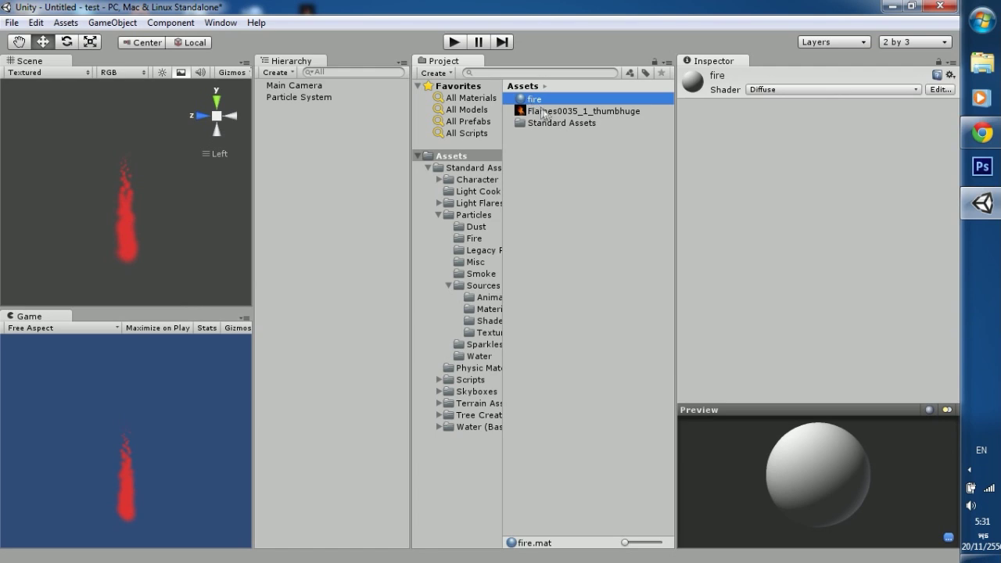
click(848, 91)
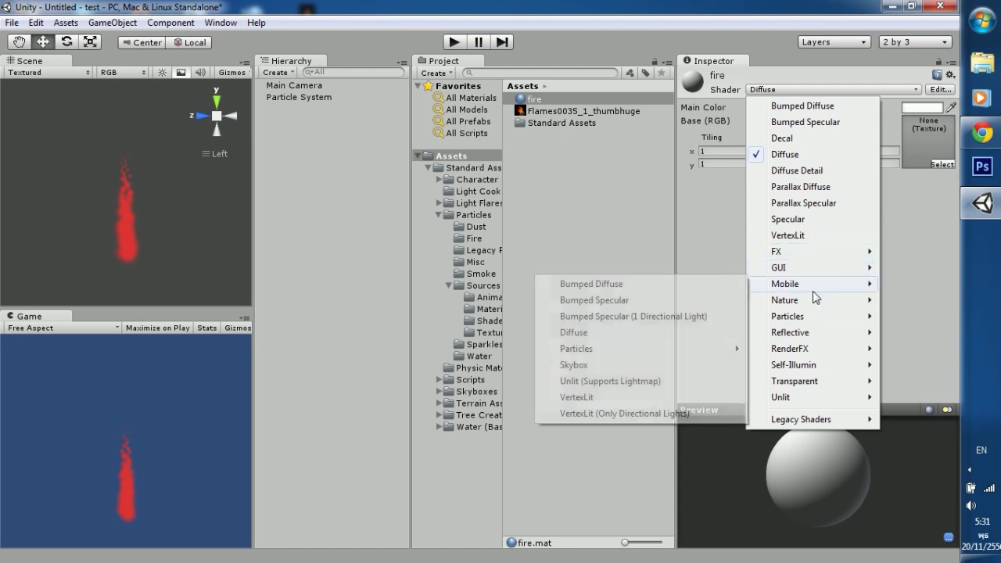
mouse_move(798, 273)
mouse_move(785, 316)
click(695, 322)
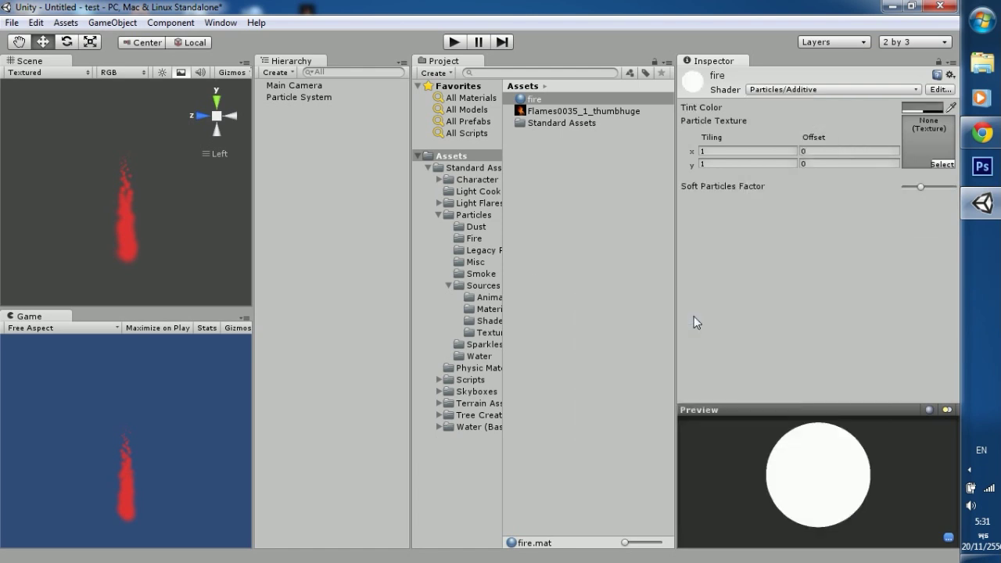
Switch the fire material to the Diffuse shader and show its colour and texture properties.
click(786, 90)
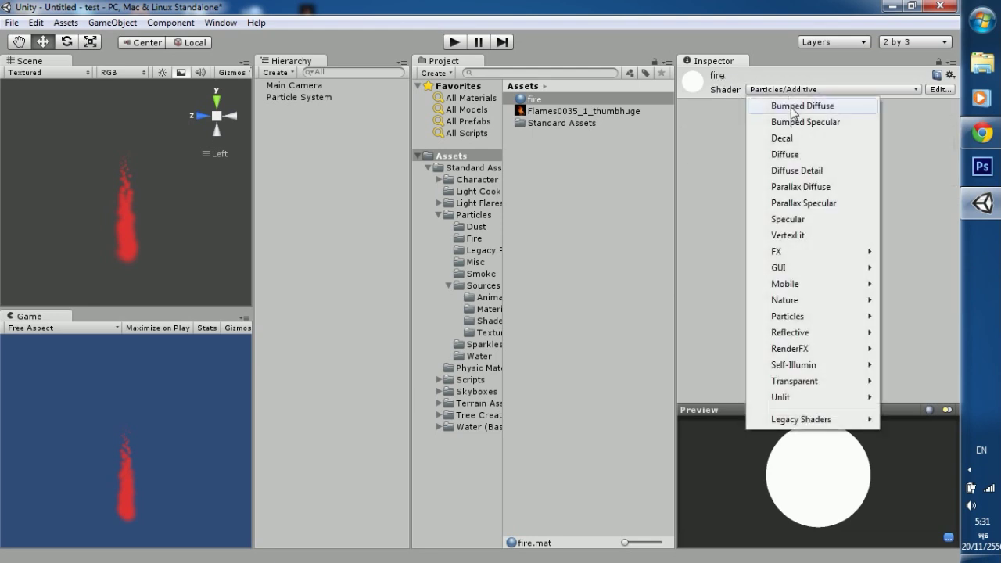
click(788, 154)
click(541, 196)
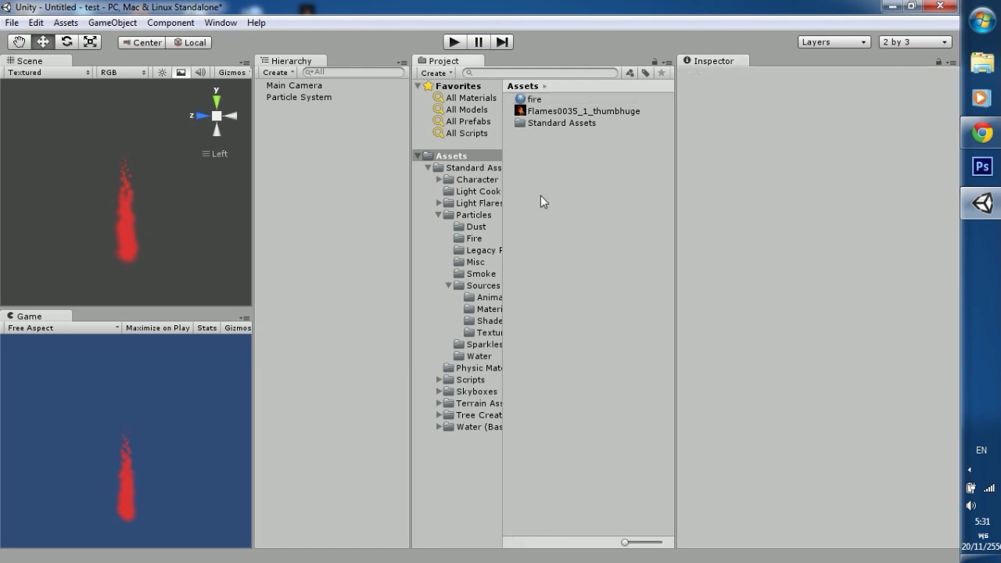
click(532, 100)
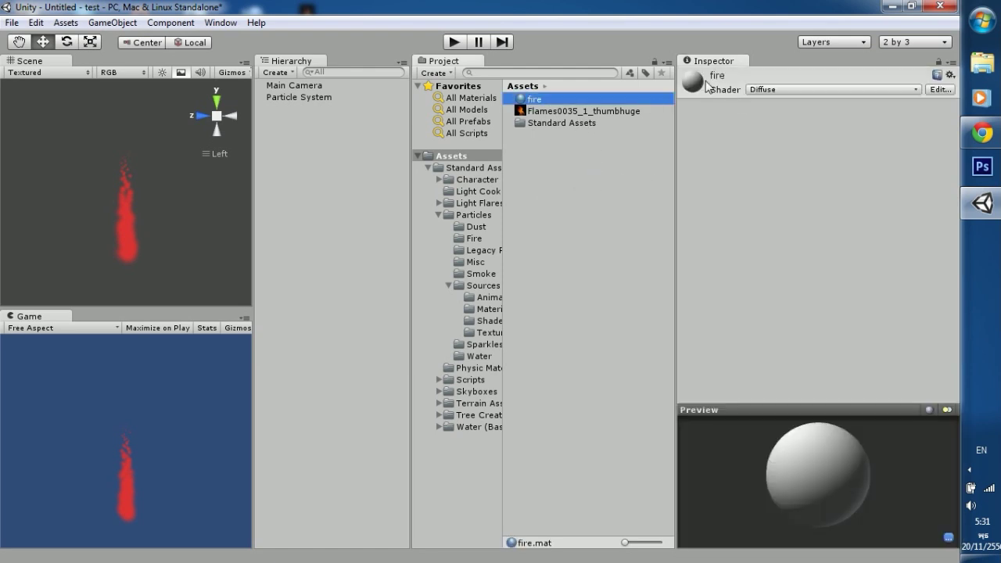
click(714, 79)
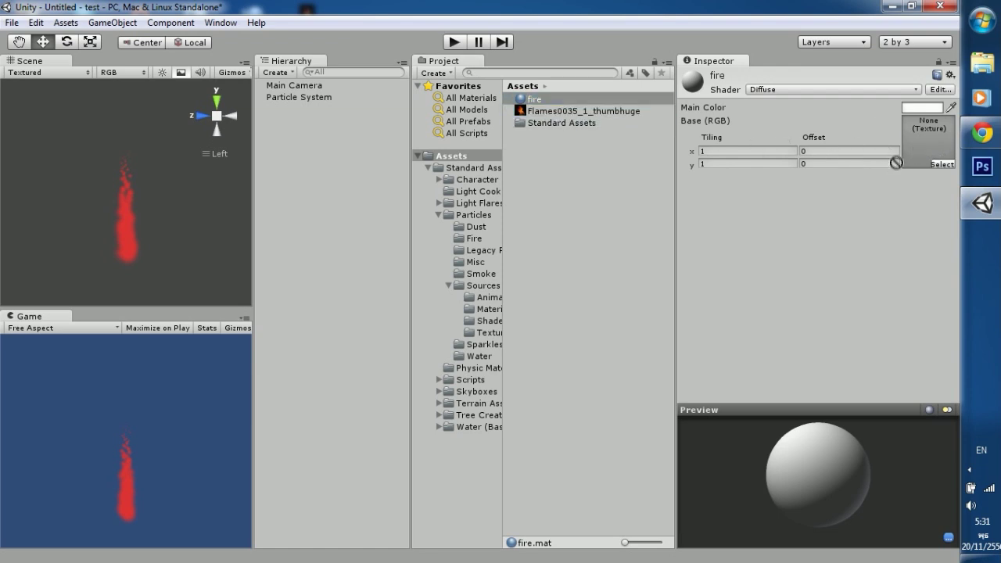
Drop Flames0035_1_thumbhuge into the Base (RGB) slot and choose the Particles/Additive shader.
drag(896, 162, 923, 159)
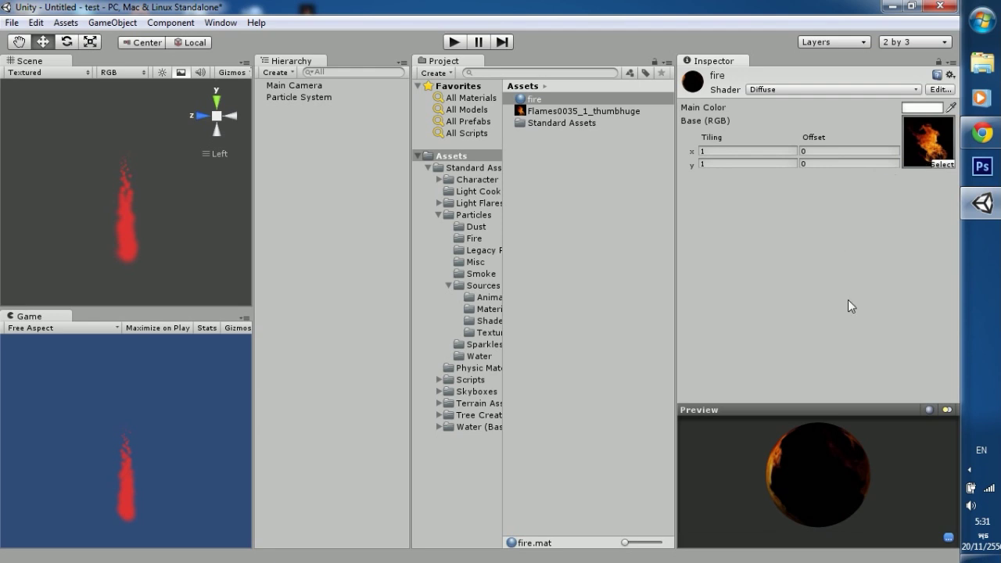
click(851, 89)
mouse_move(817, 334)
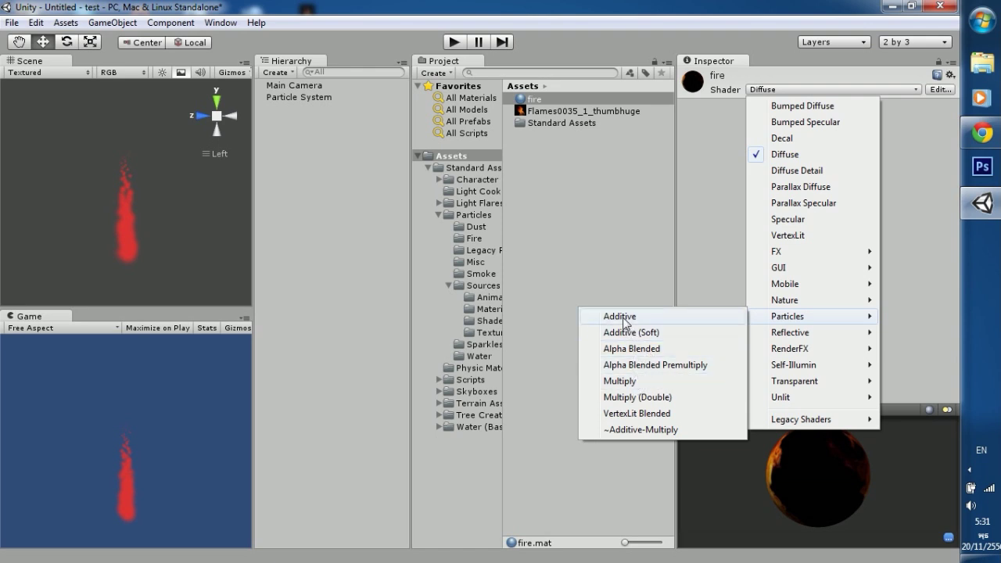
click(624, 321)
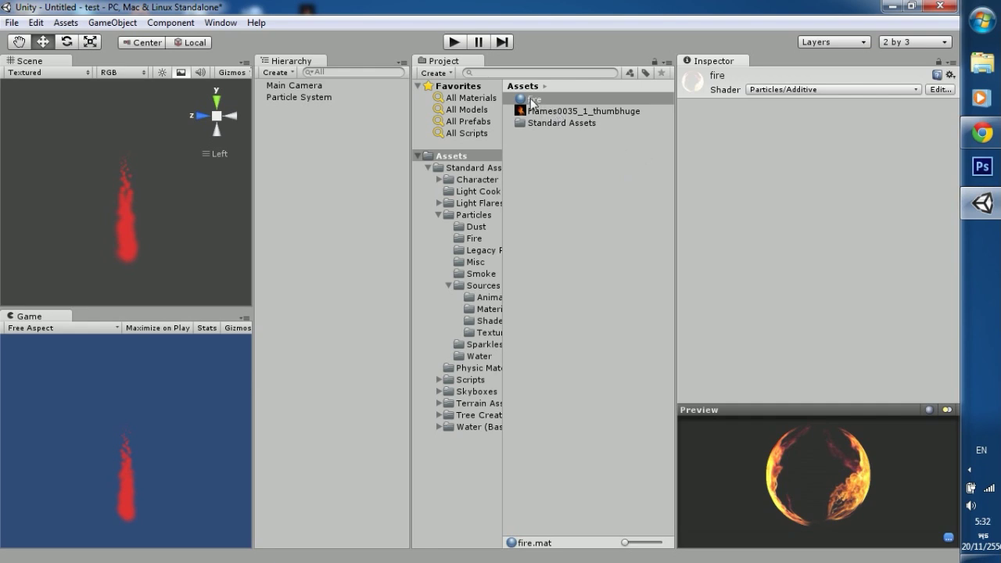
Assign the fire material to the Particle System's Renderer Material field.
click(302, 99)
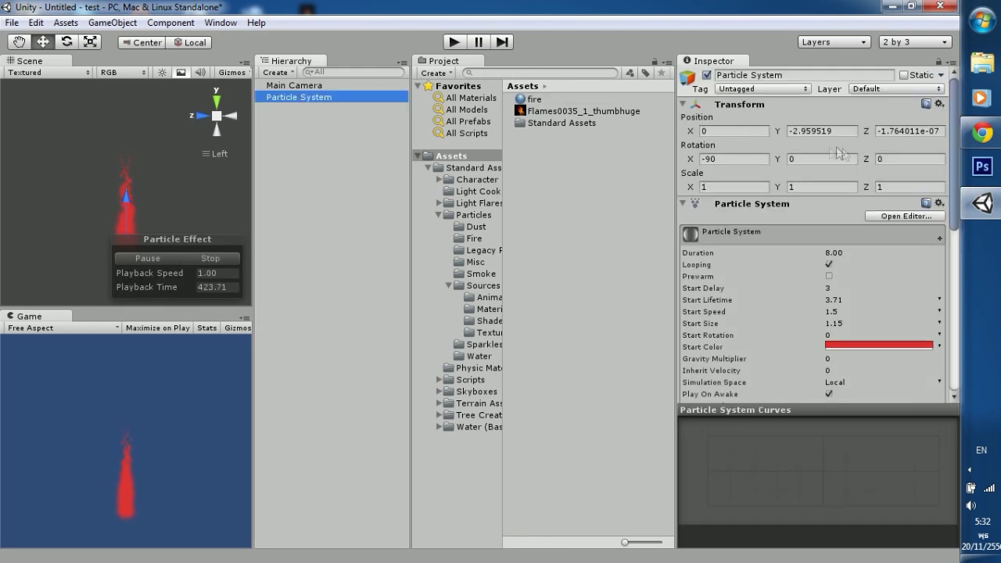
scroll(896, 171, down, 3)
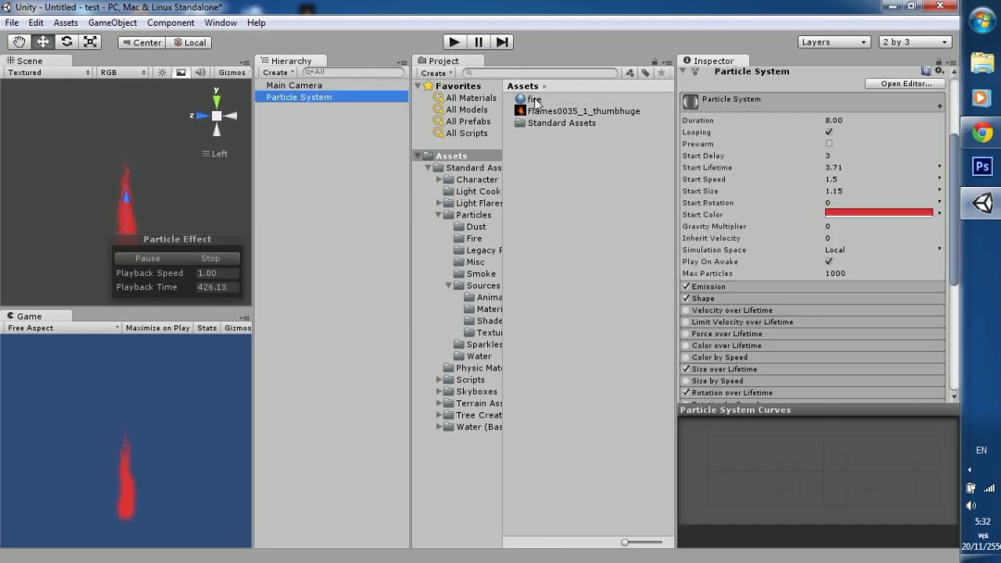
scroll(927, 287, down, 3)
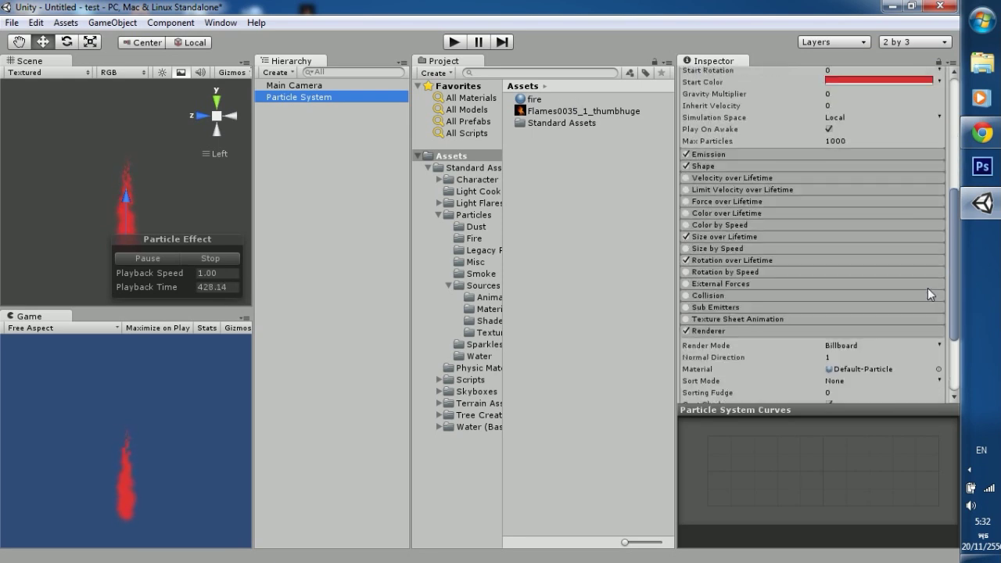
scroll(927, 287, down, 2)
scroll(927, 288, down, 1)
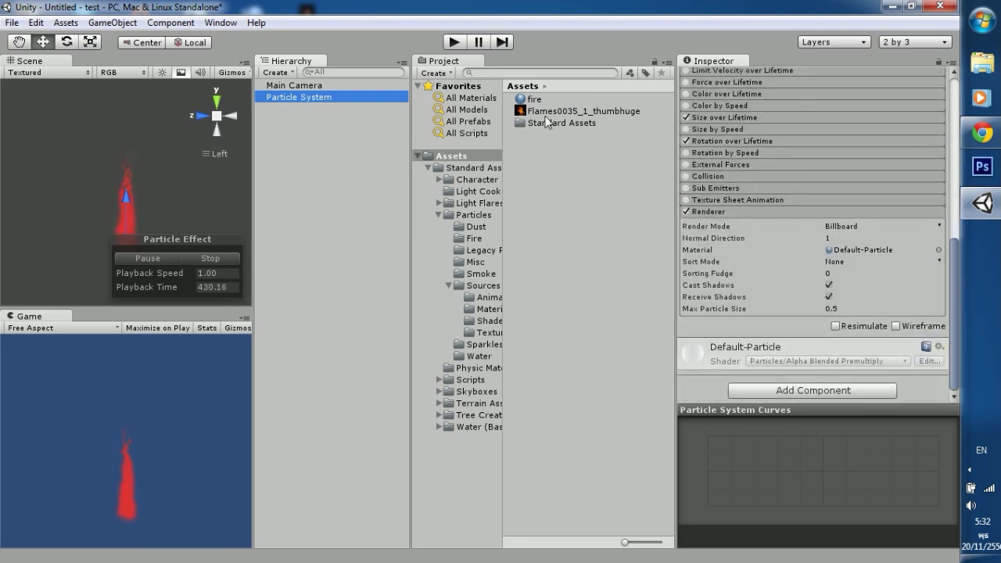
drag(532, 102, 550, 99)
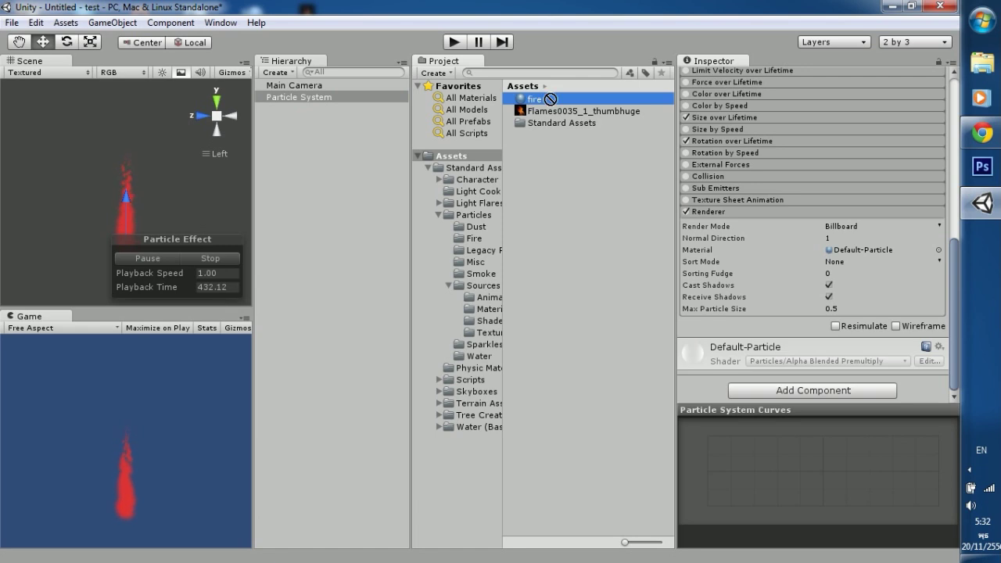
drag(660, 188, 747, 253)
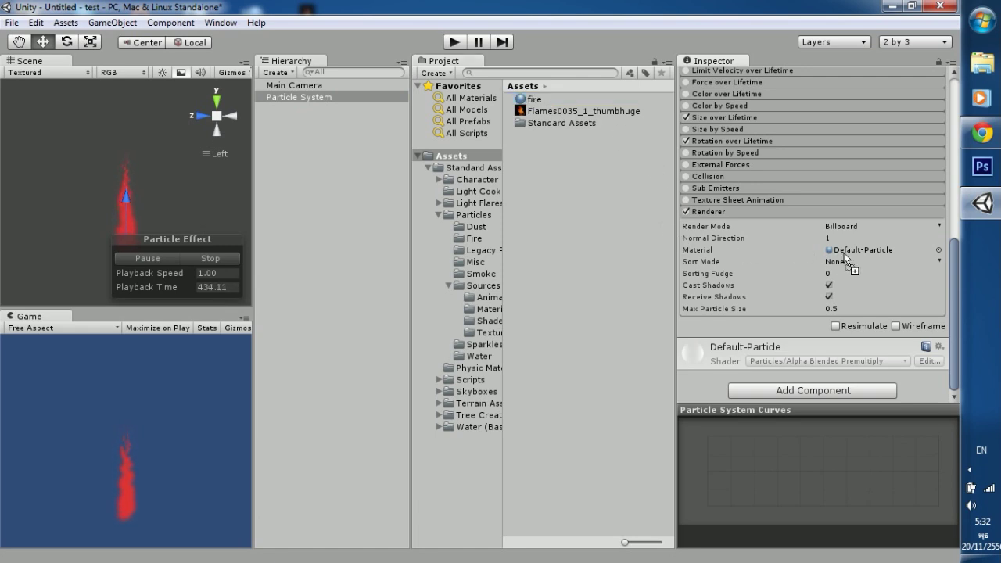
drag(858, 250, 857, 251)
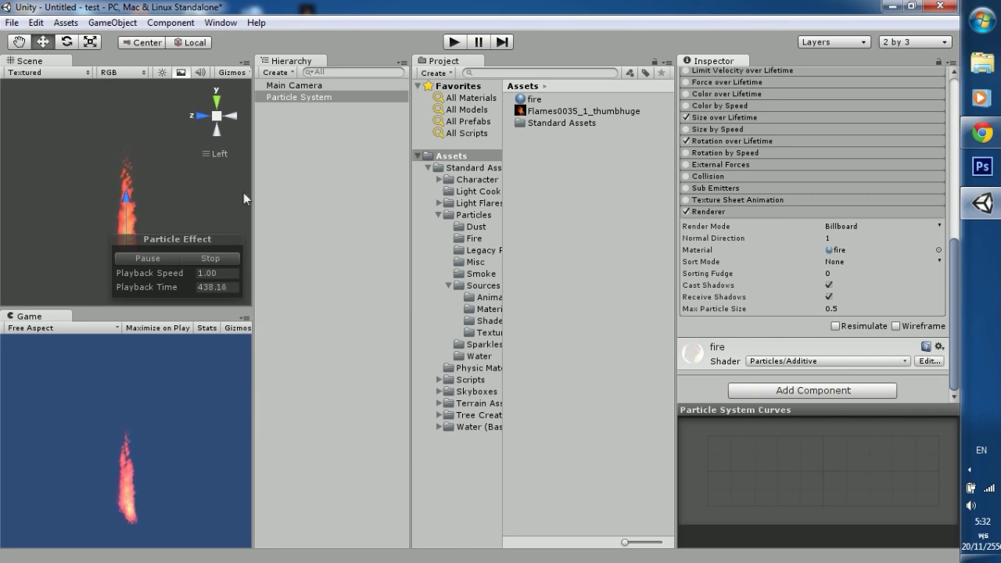
Resize the Scene, Game and Project panels, then maximise the Hierarchy panel.
drag(252, 195, 398, 197)
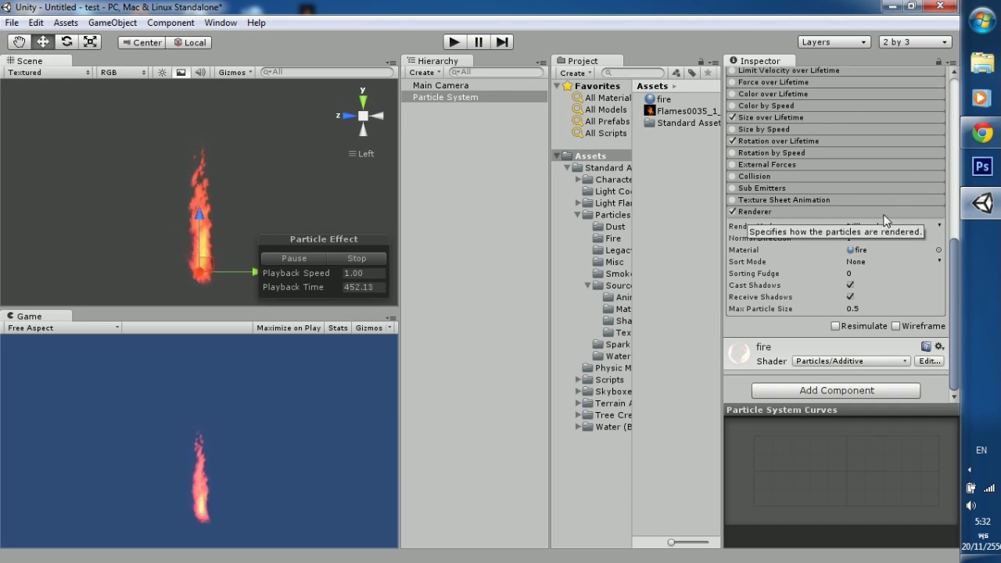
scroll(896, 199, up, 3)
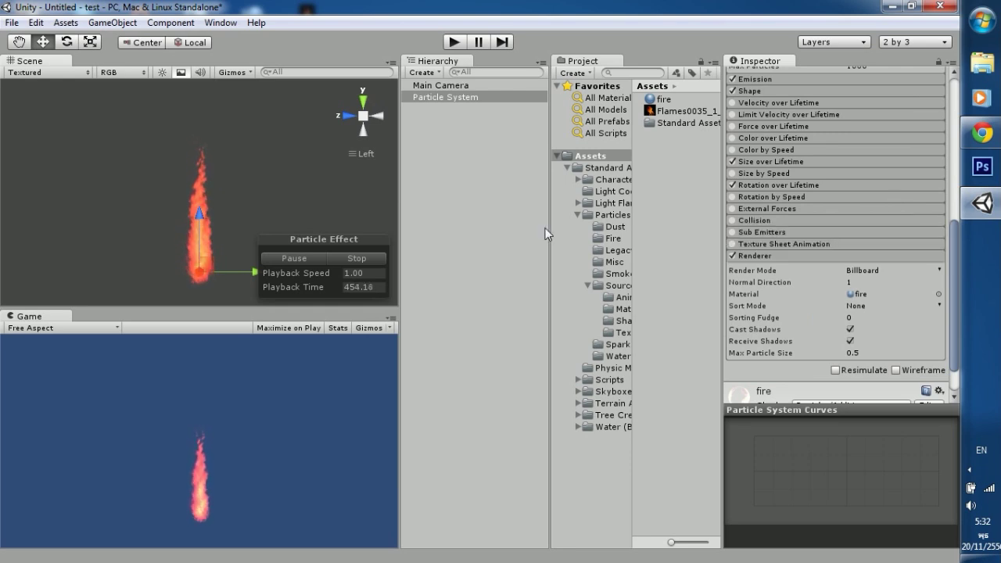
mouse_move(550, 227)
mouse_down()
mouse_move(473, 224)
mouse_move(517, 225)
mouse_up()
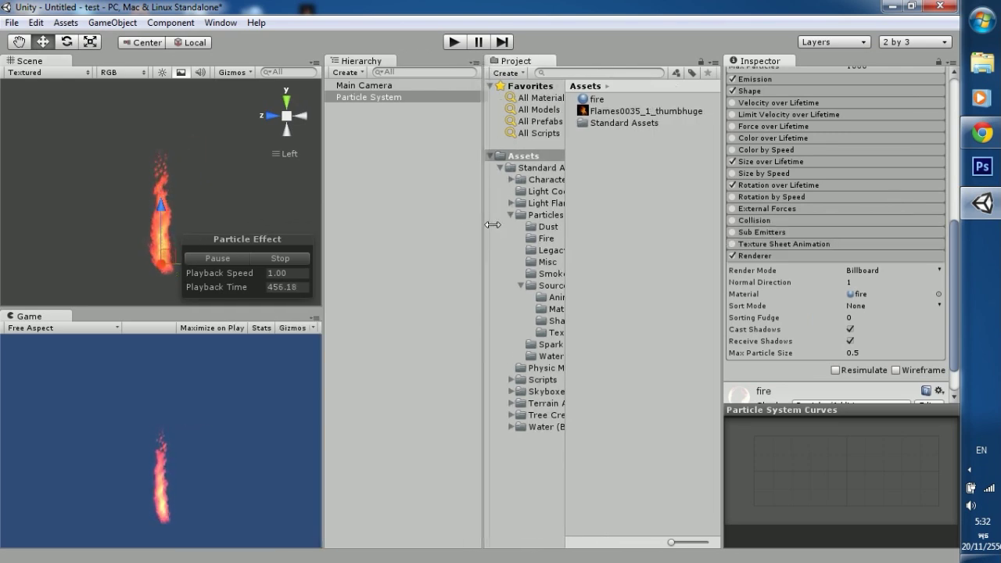
scroll(883, 183, up, 5)
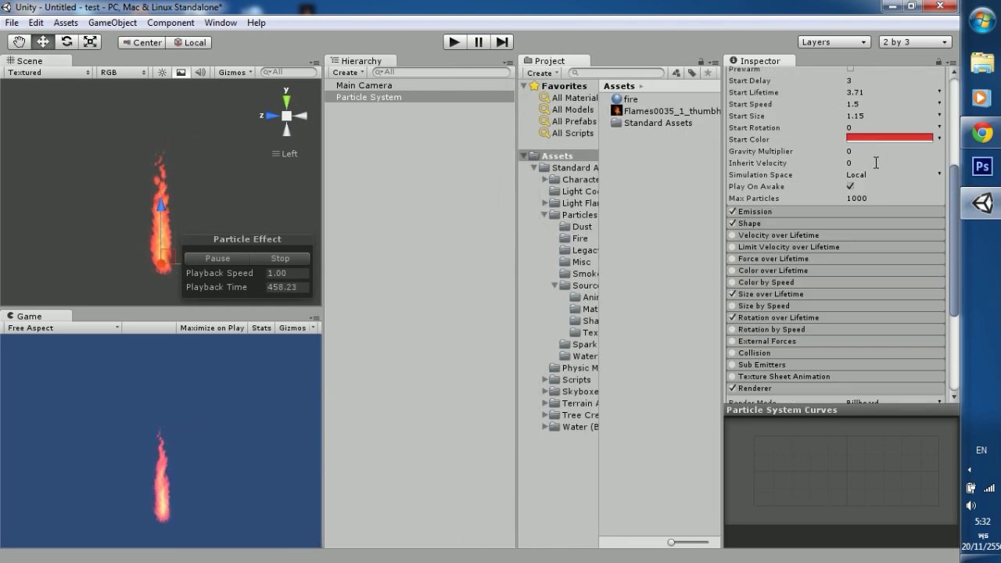
scroll(876, 162, down, 8)
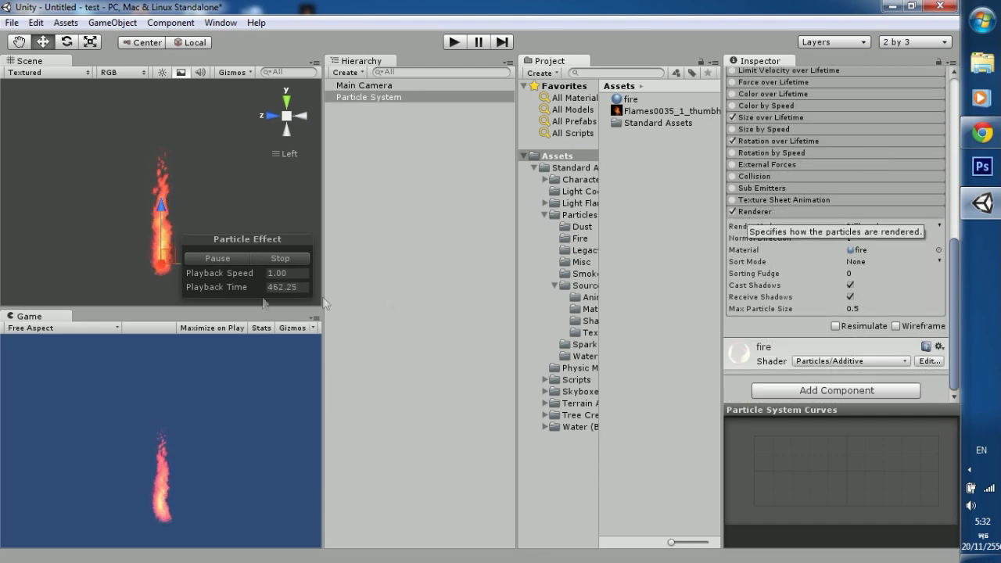
mouse_move(323, 198)
mouse_down()
mouse_move(448, 200)
mouse_move(462, 214)
mouse_up()
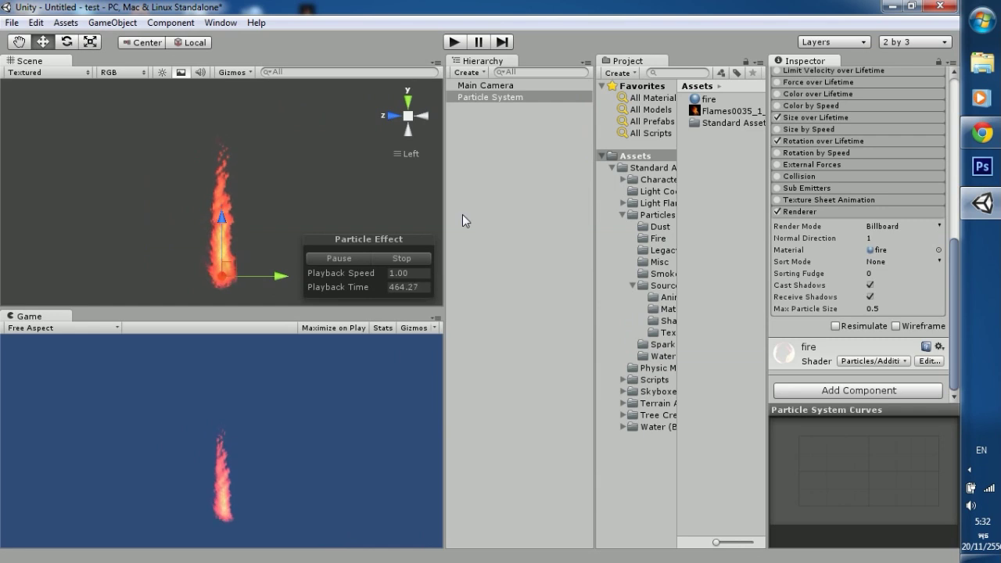
key(shift+space)
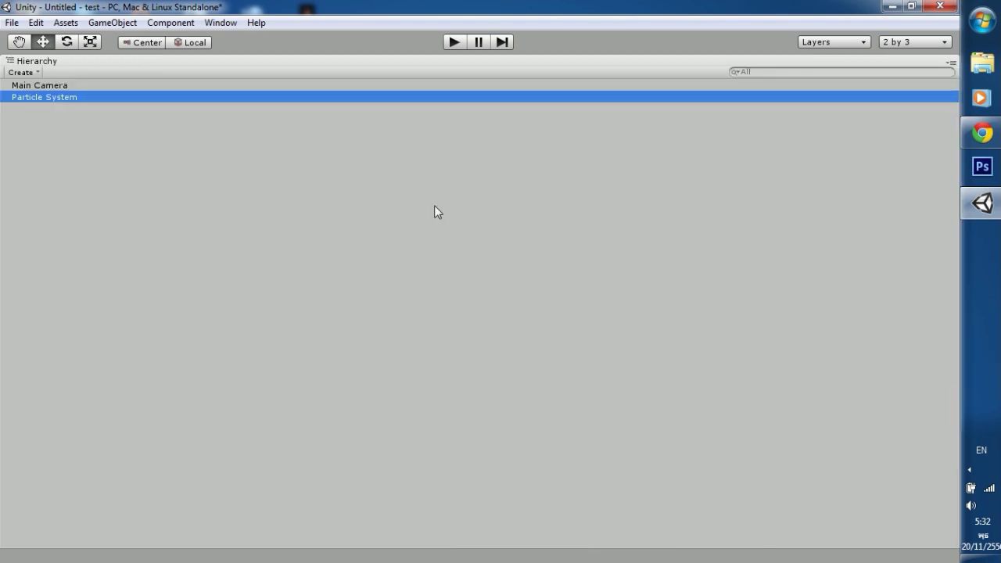
Restore the multi-panel layout, deselect the particle system, and maximise the Scene view.
key(shift+space)
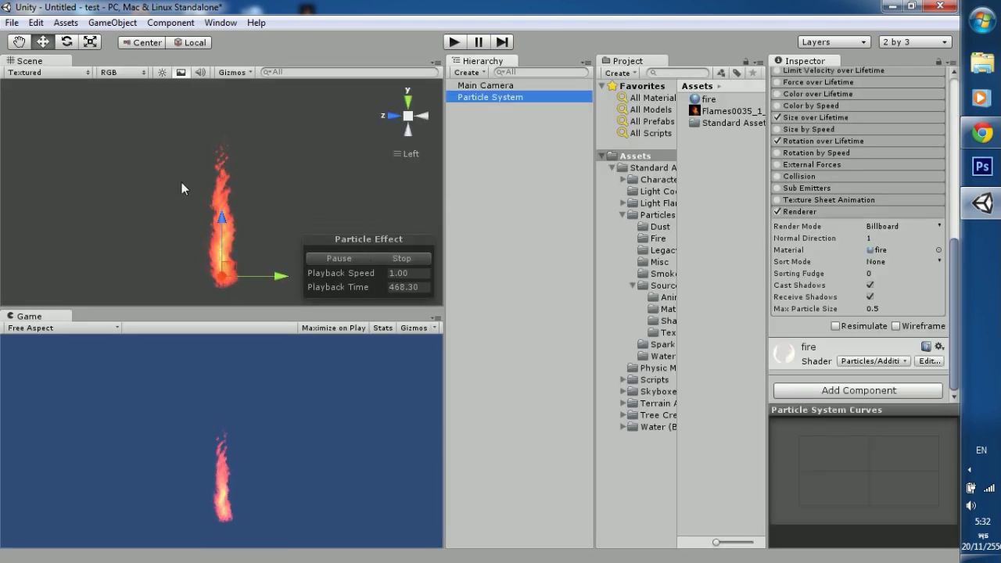
click(182, 184)
key(shift+space)
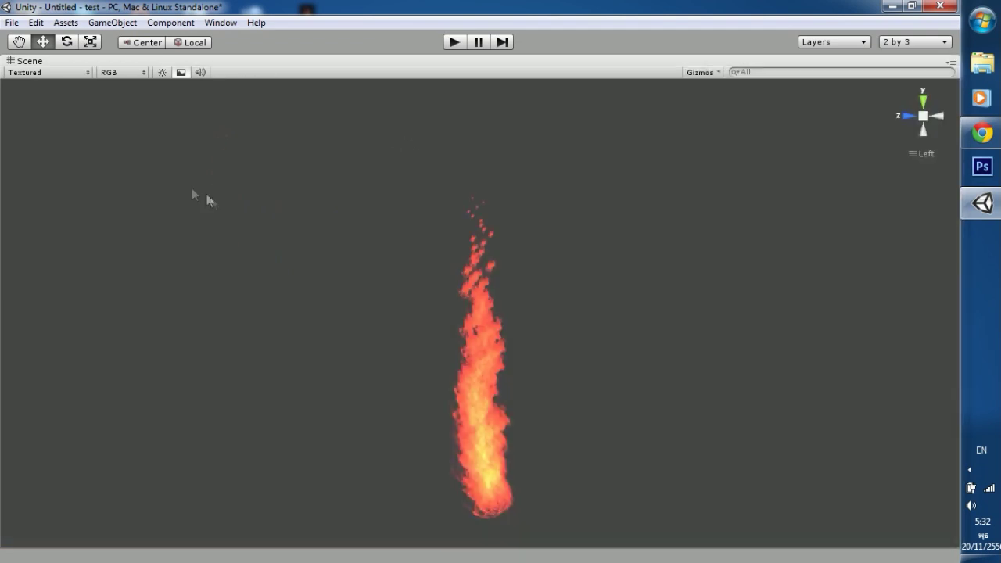
Run play mode, stop it, and run it again to watch the flame.
click(454, 47)
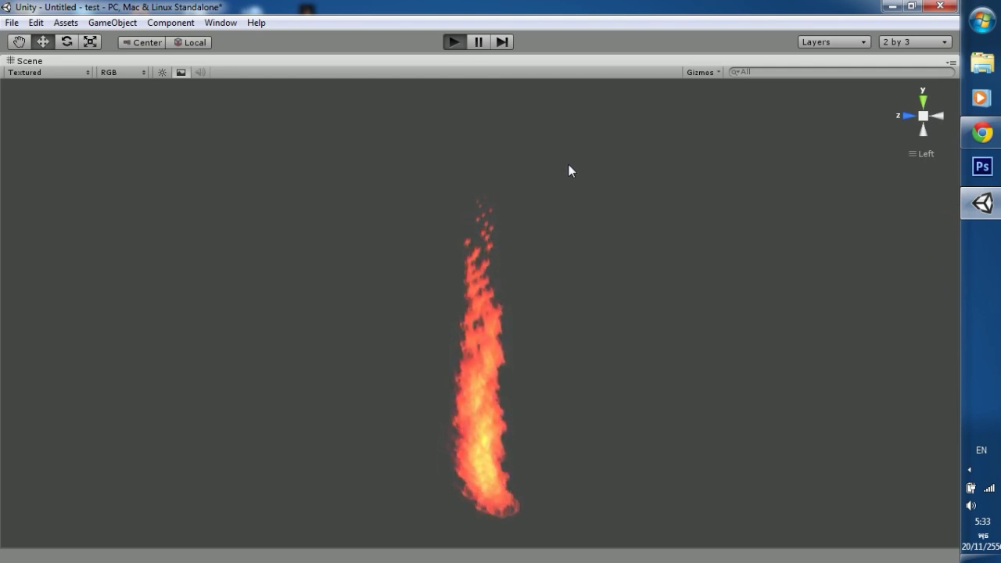
click(450, 41)
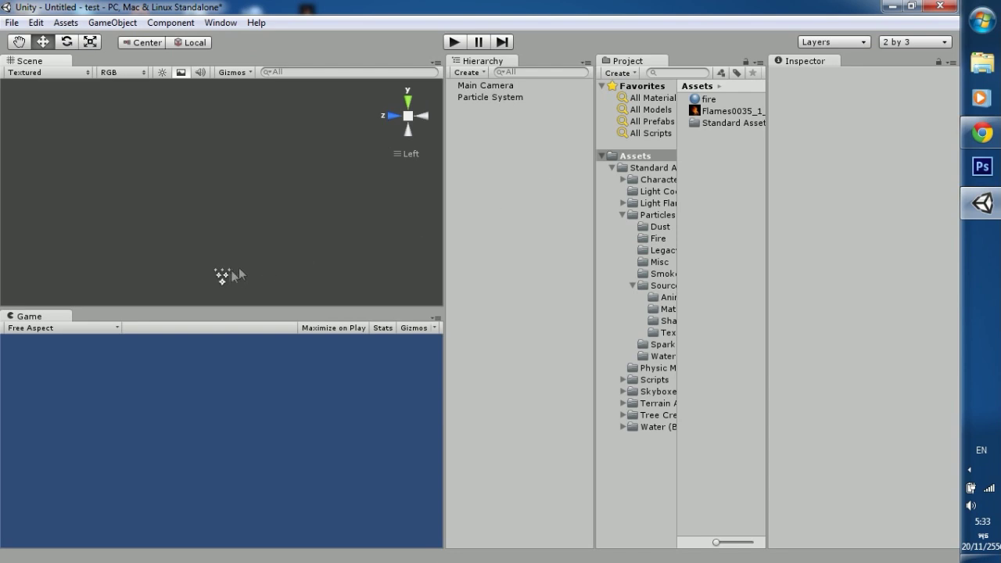
click(452, 42)
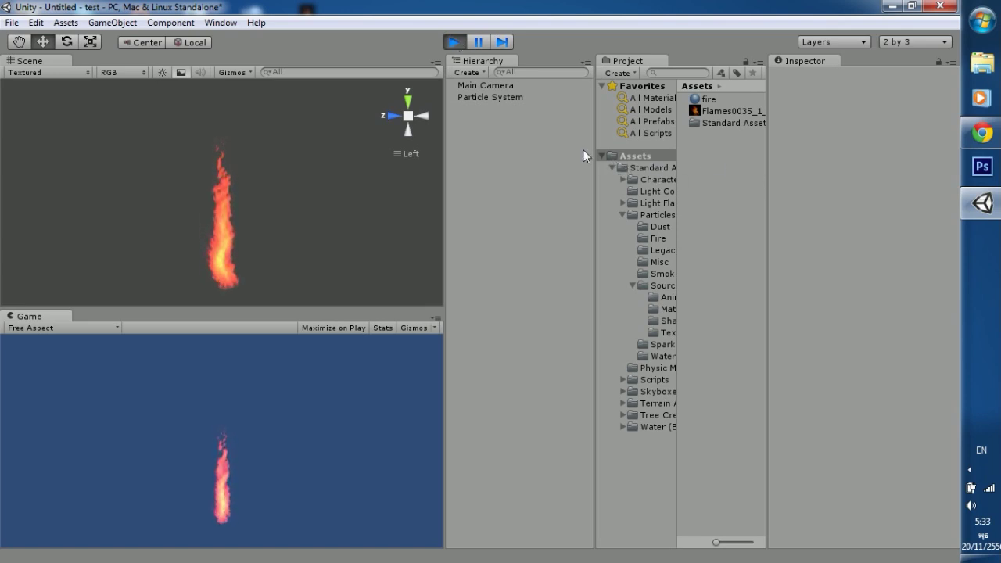
Set the particle system's Start Size to 3 and lighten its Start Color to pale pink.
click(508, 101)
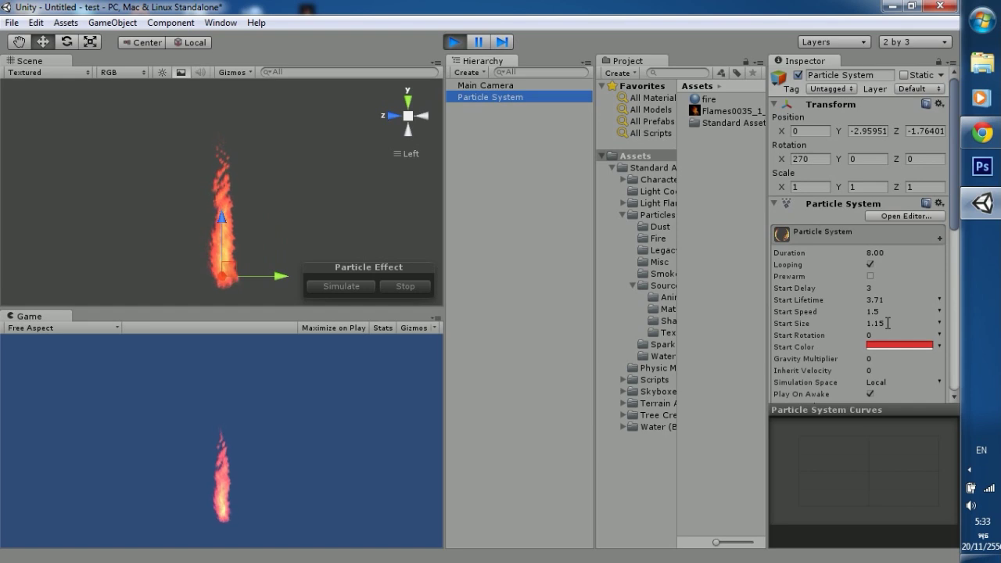
click(883, 323)
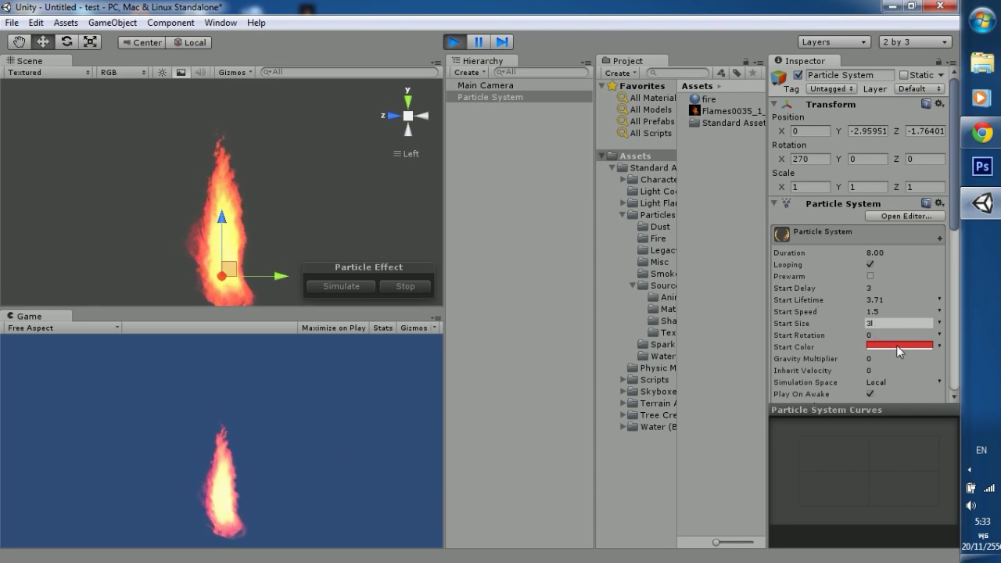
click(899, 344)
mouse_move(434, 226)
mouse_down()
mouse_move(387, 214)
mouse_move(410, 226)
mouse_up()
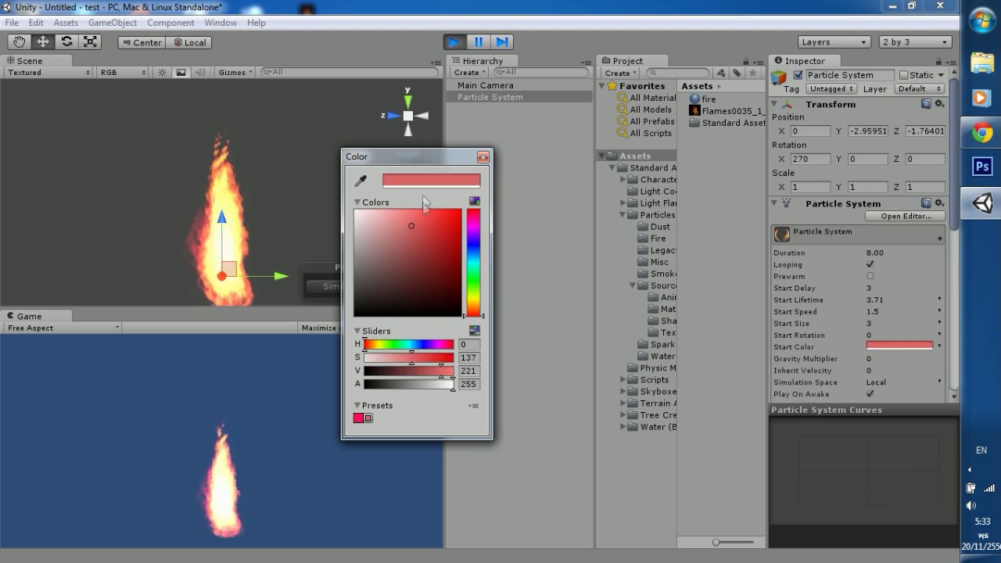
click(479, 157)
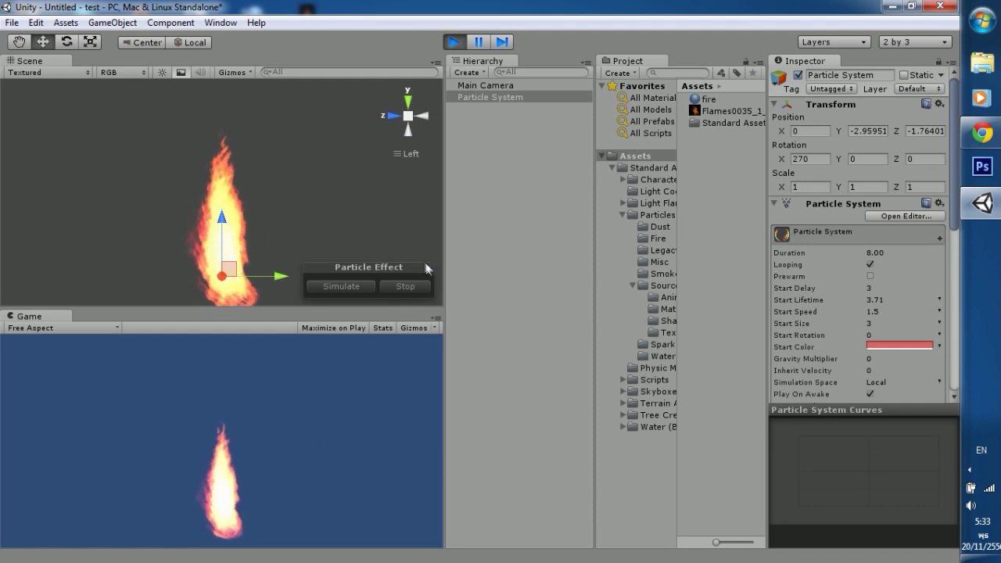